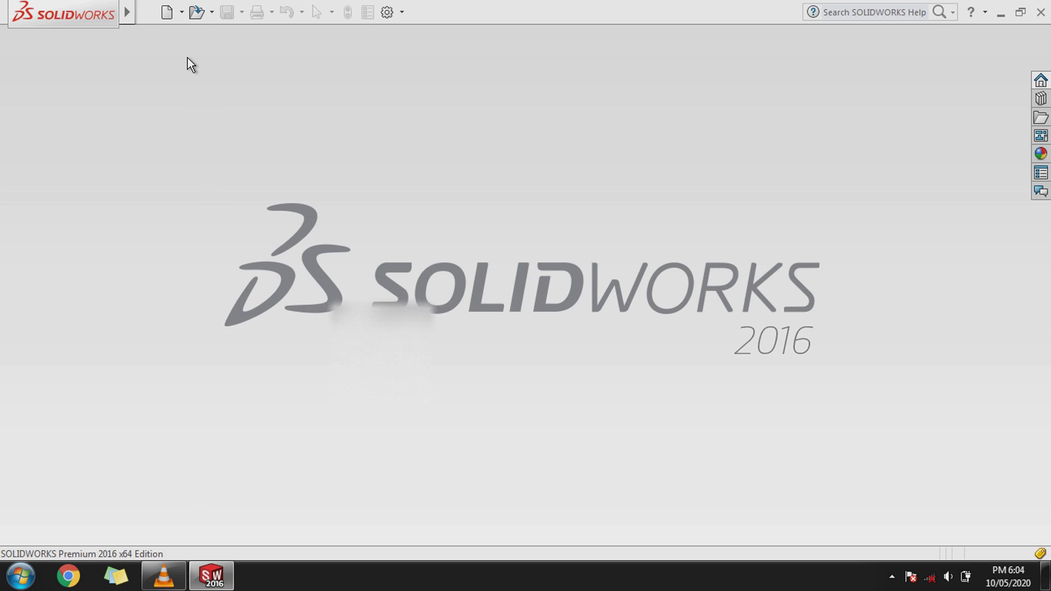
Create a new blank Part document from the New SOLIDWORKS Document dialog.
left_click(182, 12)
left_click(185, 36)
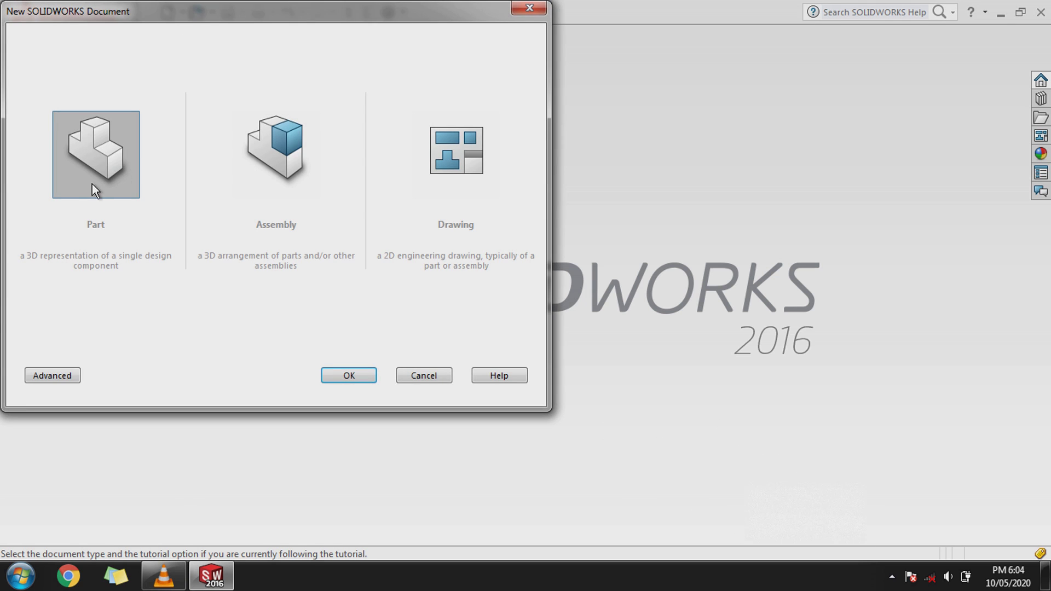
left_click(352, 378)
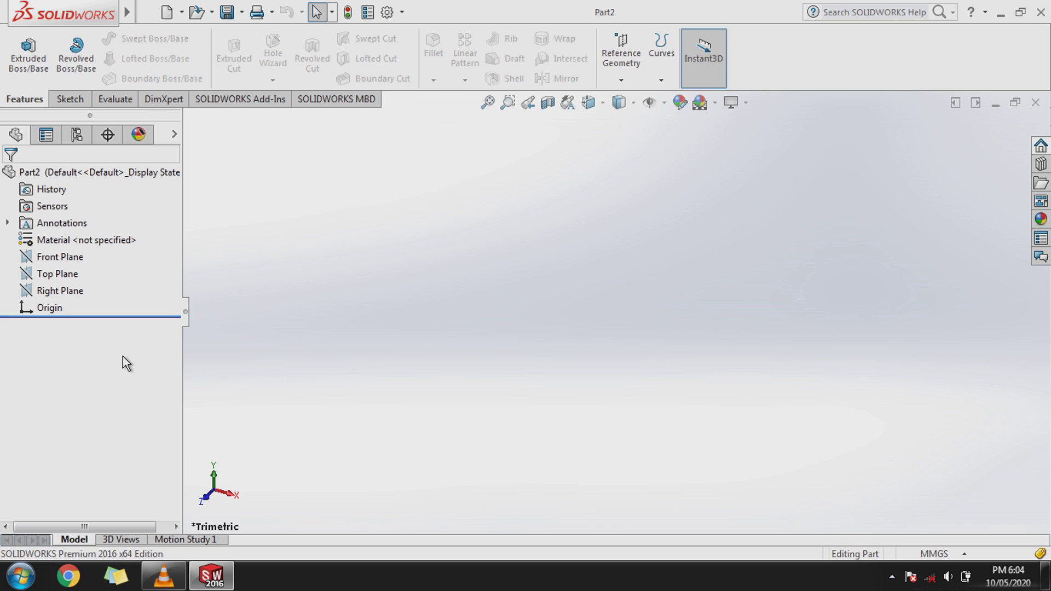
Start a sketch on the Right Plane and draw a circle centred on the origin.
left_click(55, 294)
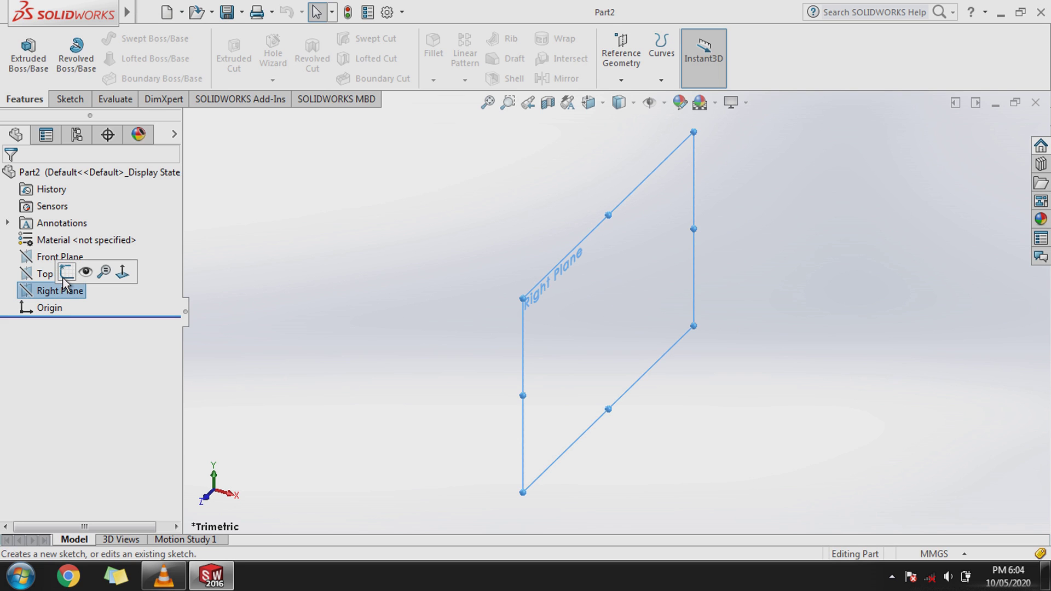
left_click(66, 271)
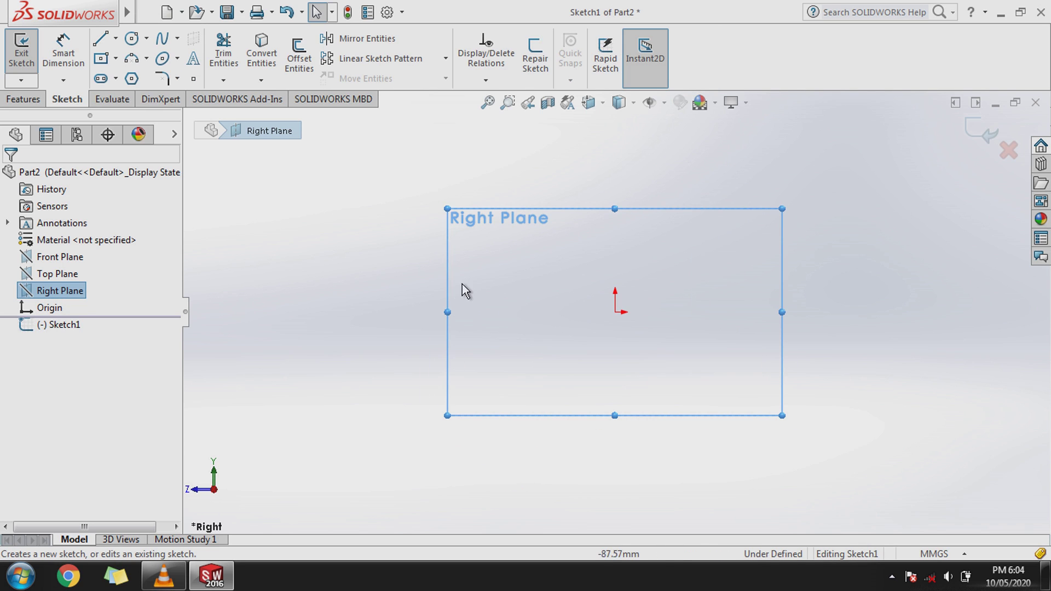
scroll(669, 304, "down", 2)
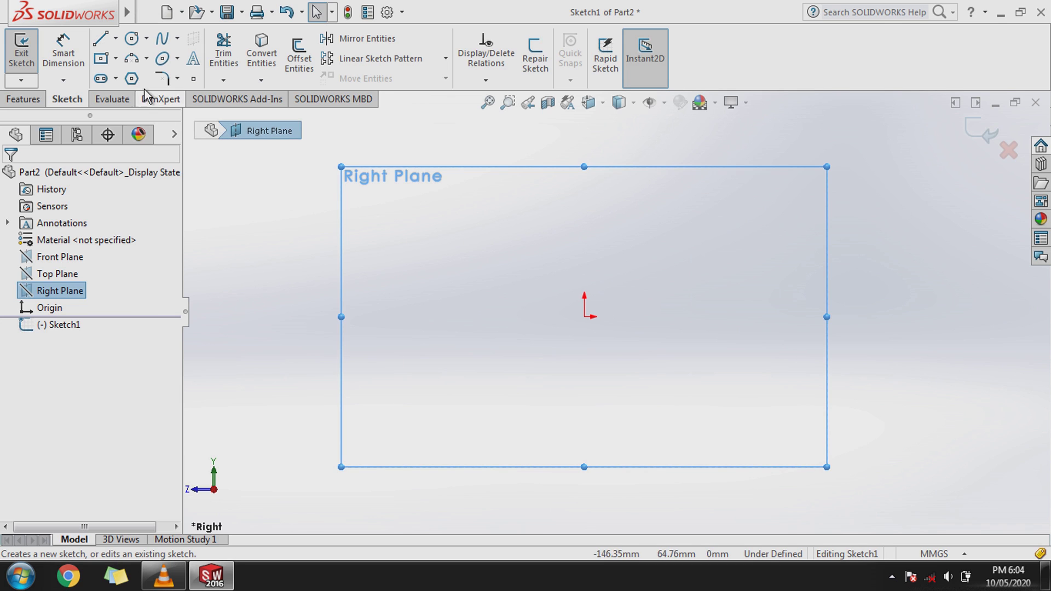
left_click(131, 38)
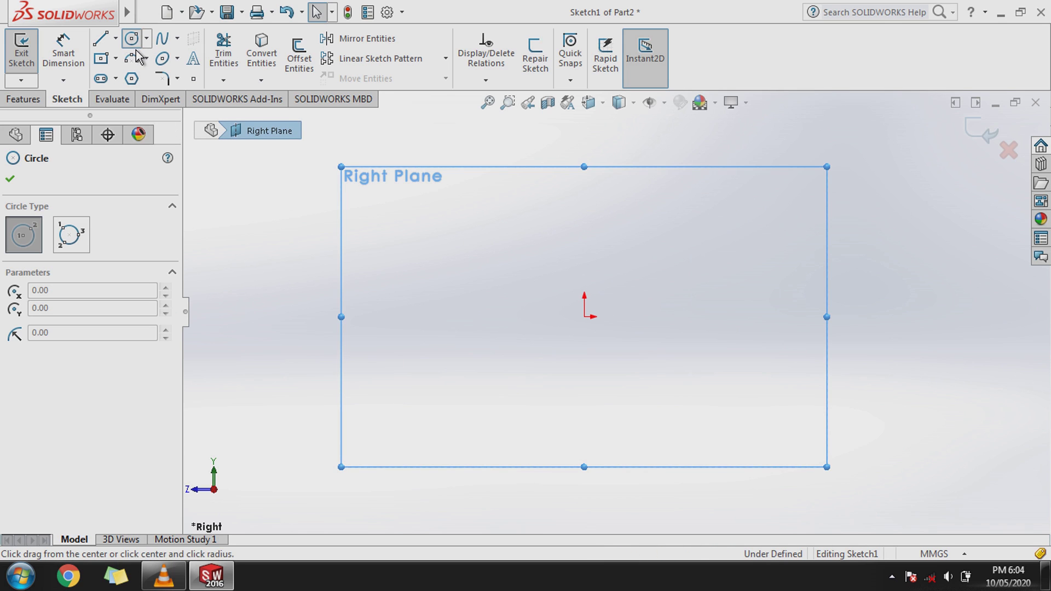
left_click(585, 316)
left_click(557, 355)
right_click(558, 356)
left_click(563, 361)
Dimension the circle's diameter to 9.53 mm.
left_click(64, 50)
left_click(573, 273)
left_click(411, 281)
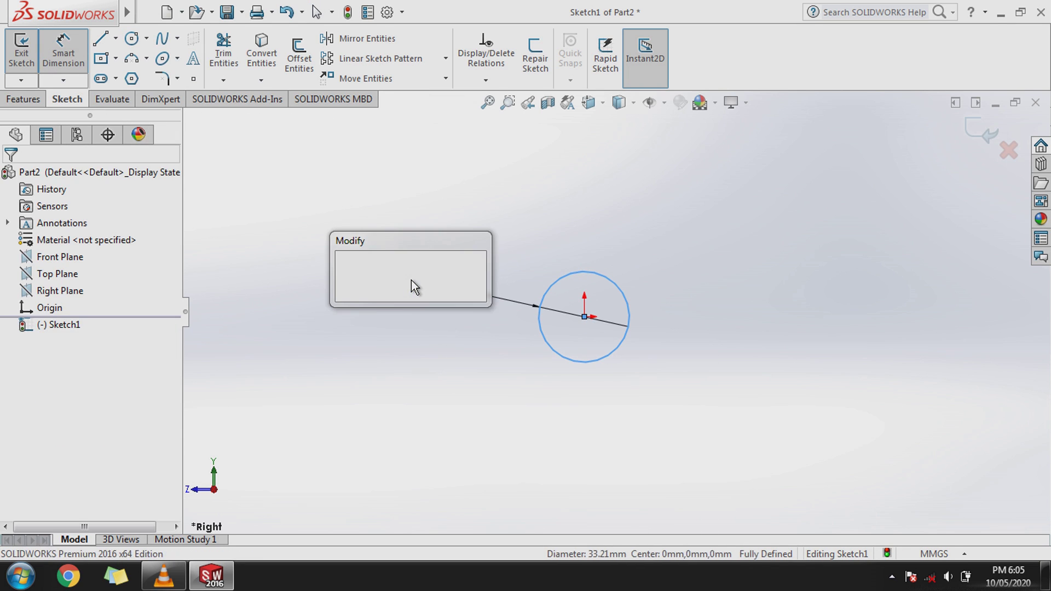
type("9.53")
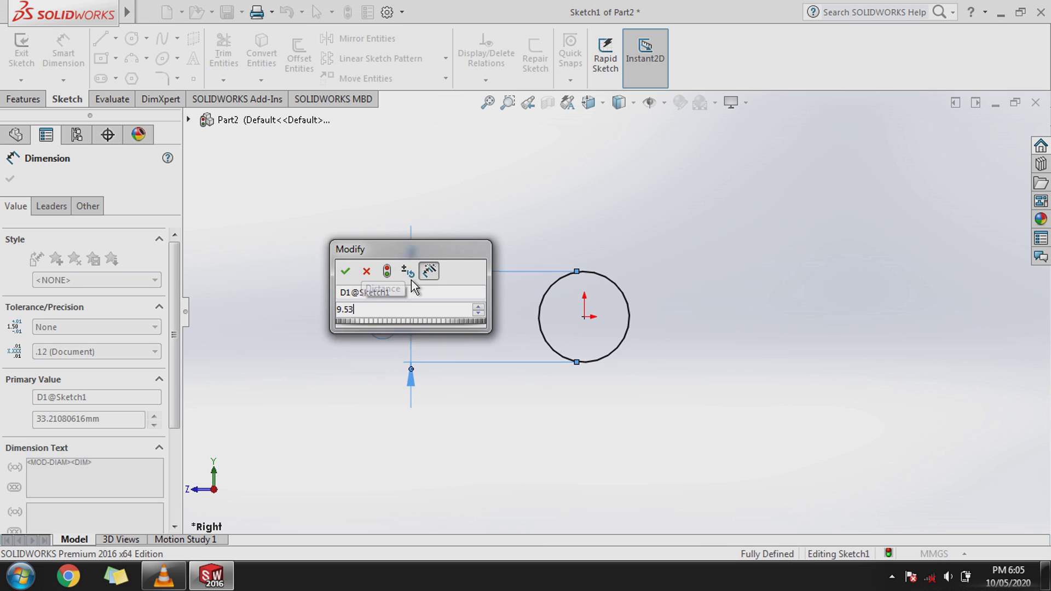
key("Return")
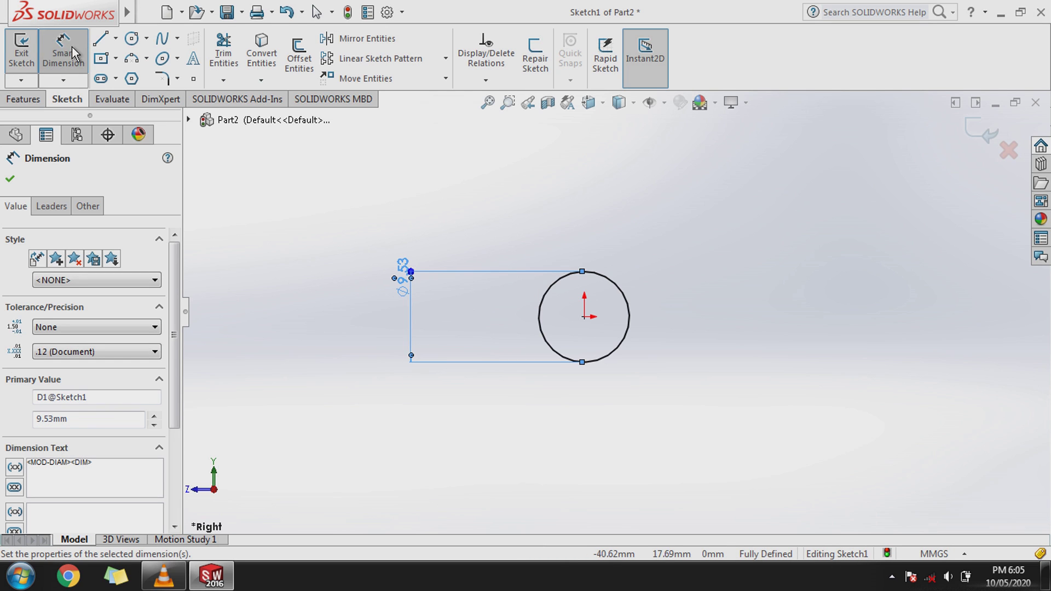
left_click(82, 49)
Offset the circle 5 mm outward to create a concentric outer circle.
left_click(315, 69)
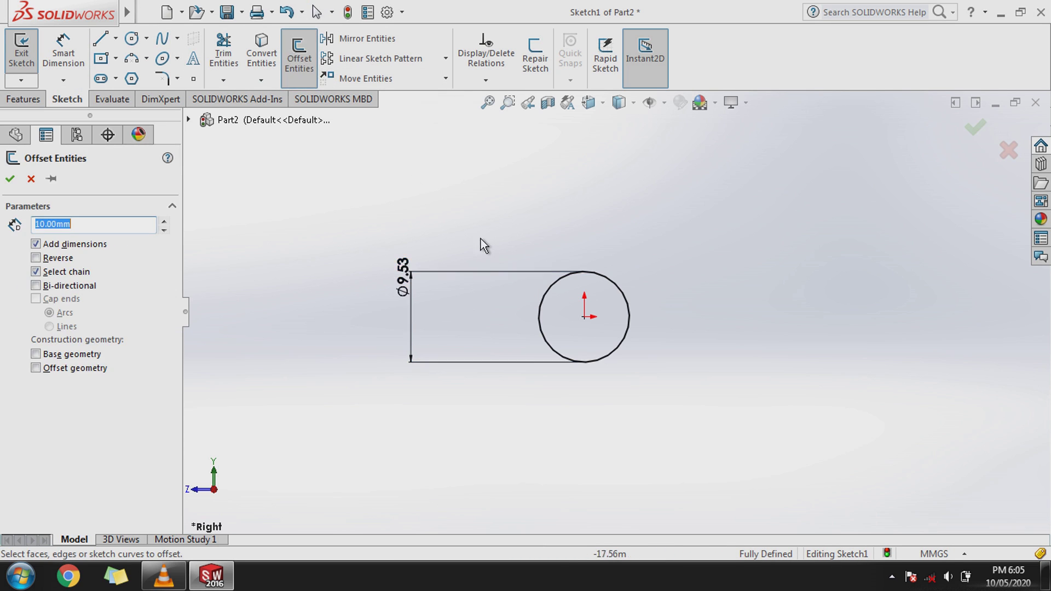
left_click(593, 273)
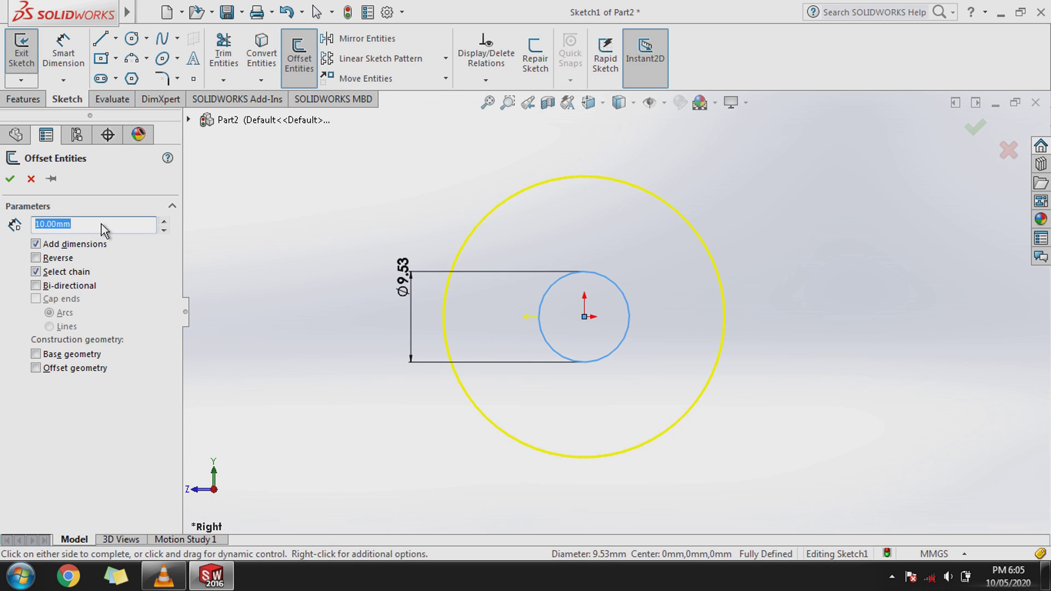
key("BackSpace")
type("5")
key("Return")
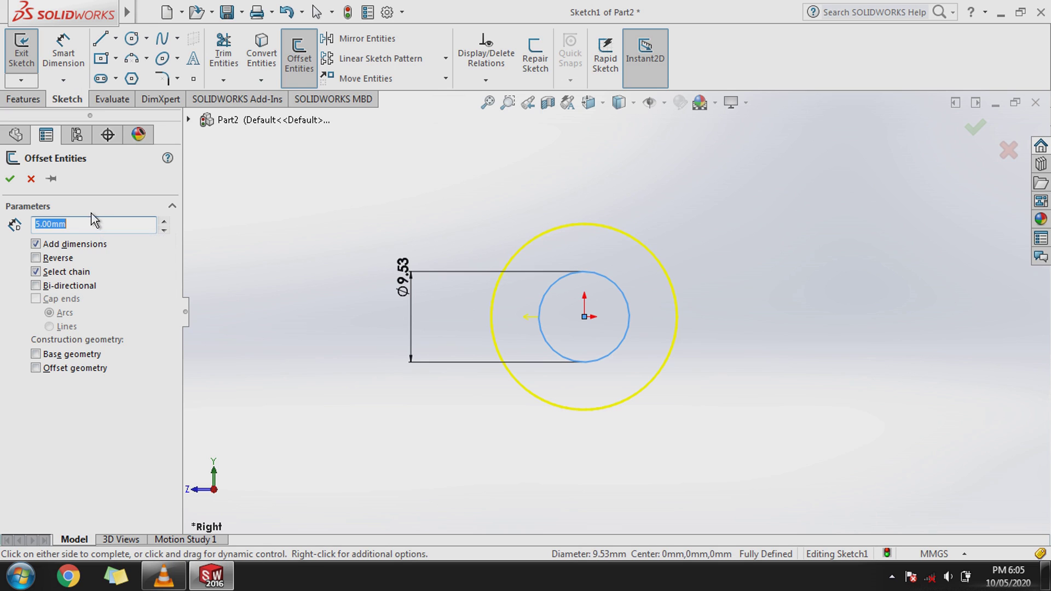
left_click(11, 180)
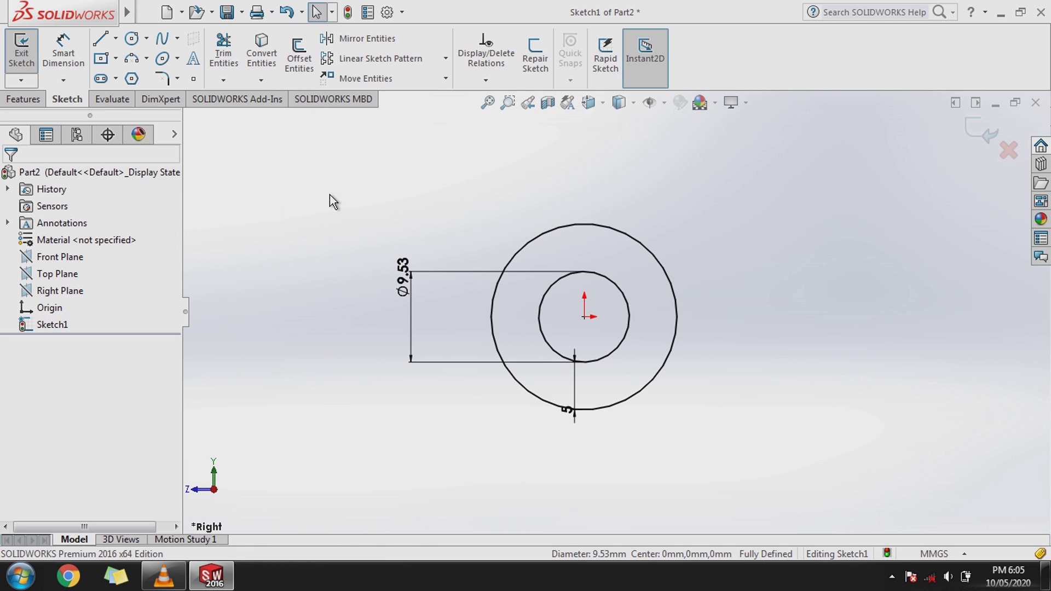
Draw the left arm: a horizontal top line, a short vertical edge, and a slanted line to the outer circle.
left_click(107, 43)
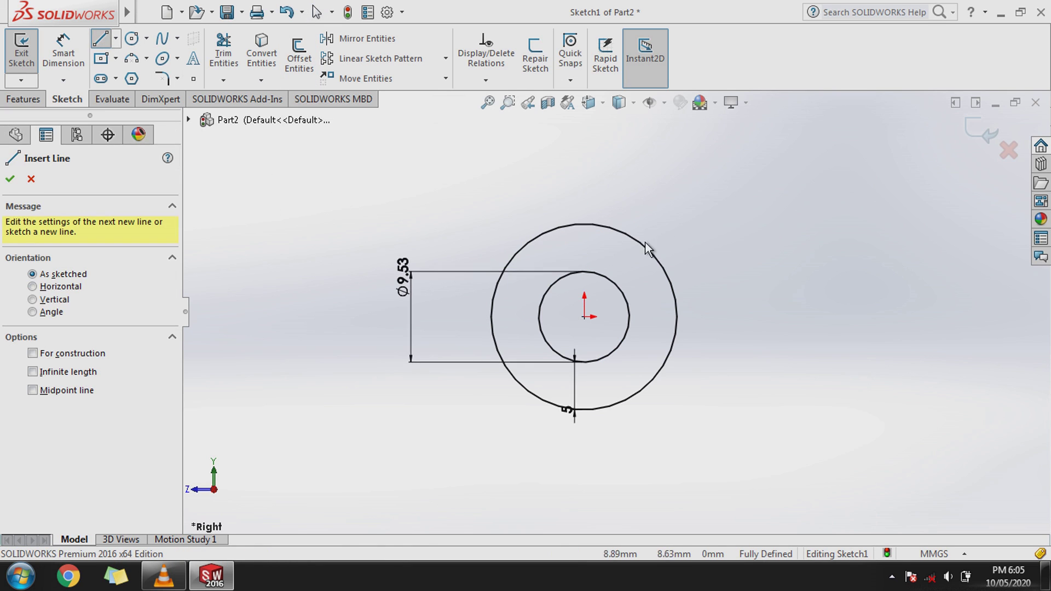
left_click(584, 224)
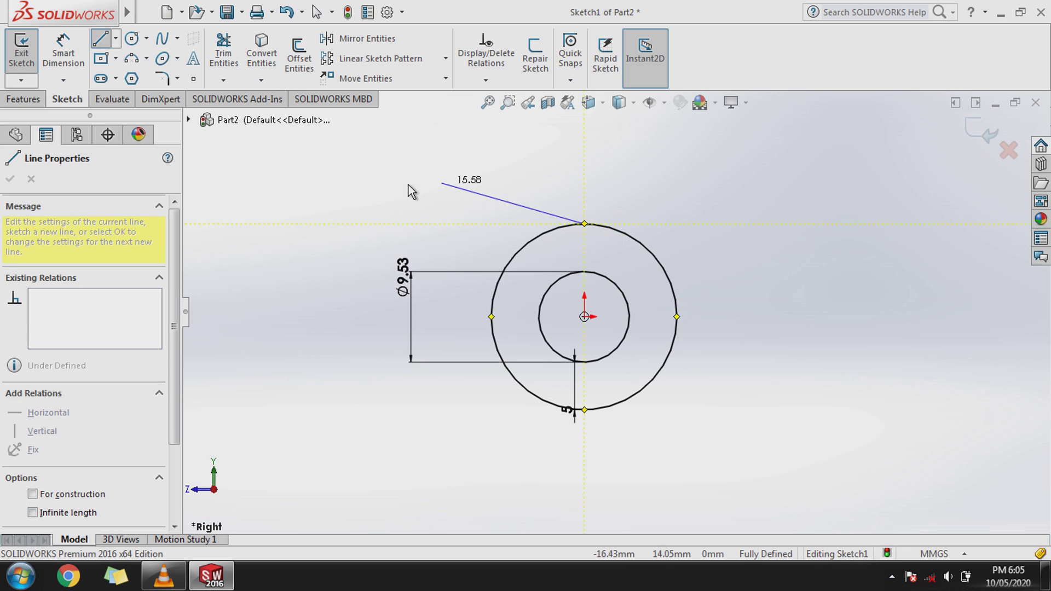
left_click(349, 225)
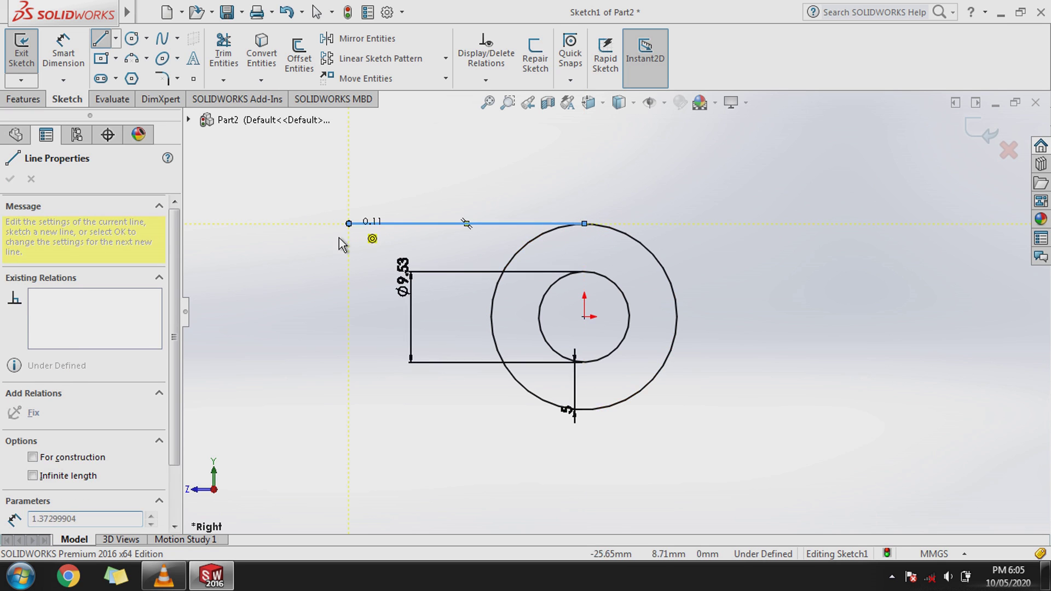
left_click(397, 293)
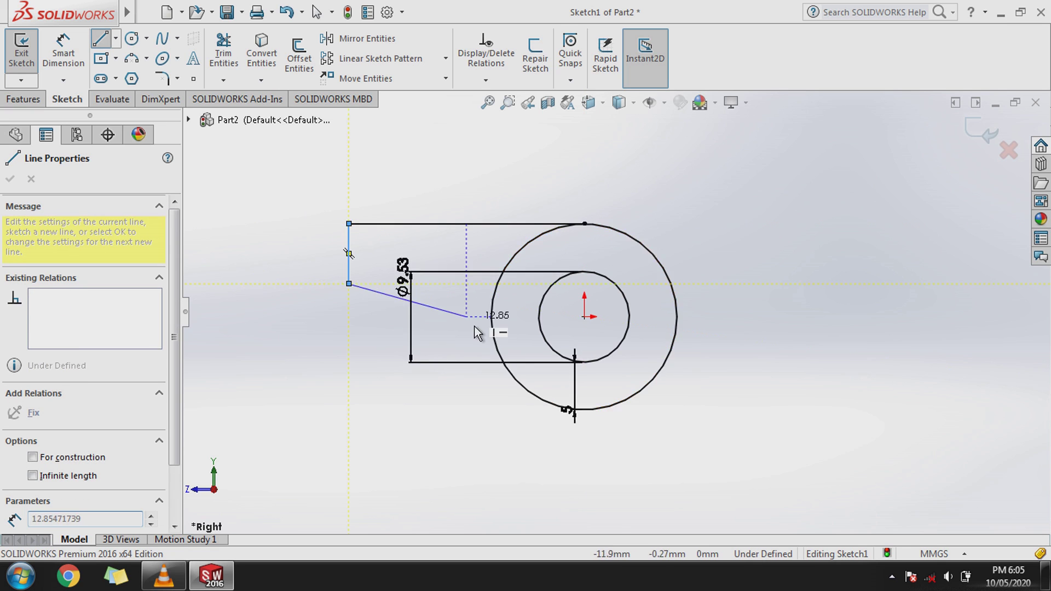
left_click(495, 346)
right_click(495, 348)
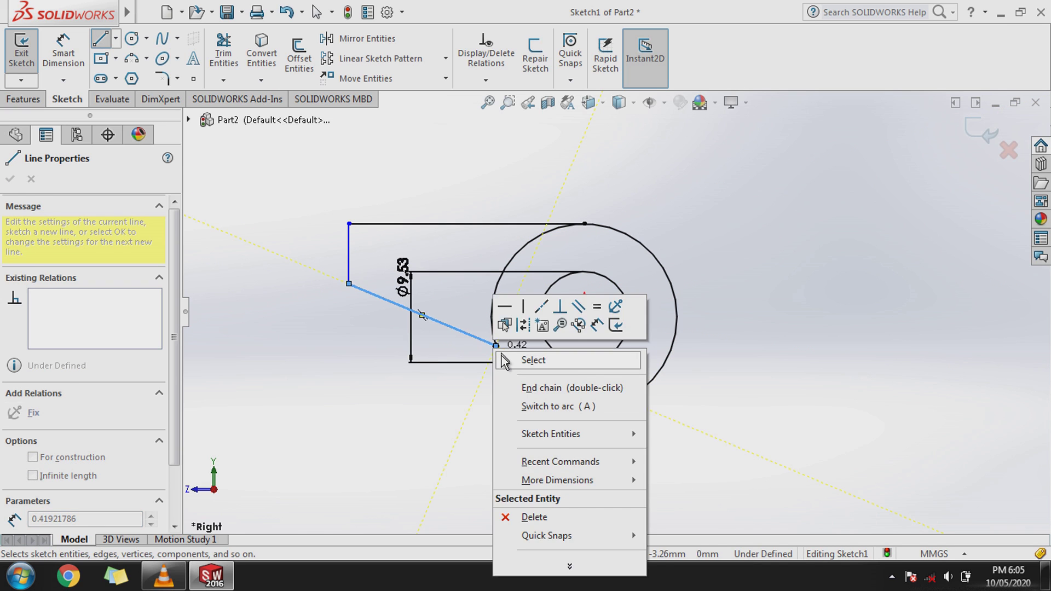
left_click(521, 358)
Dimension the top line to 22.23 mm and the left vertical edge to 5 mm.
left_click(77, 63)
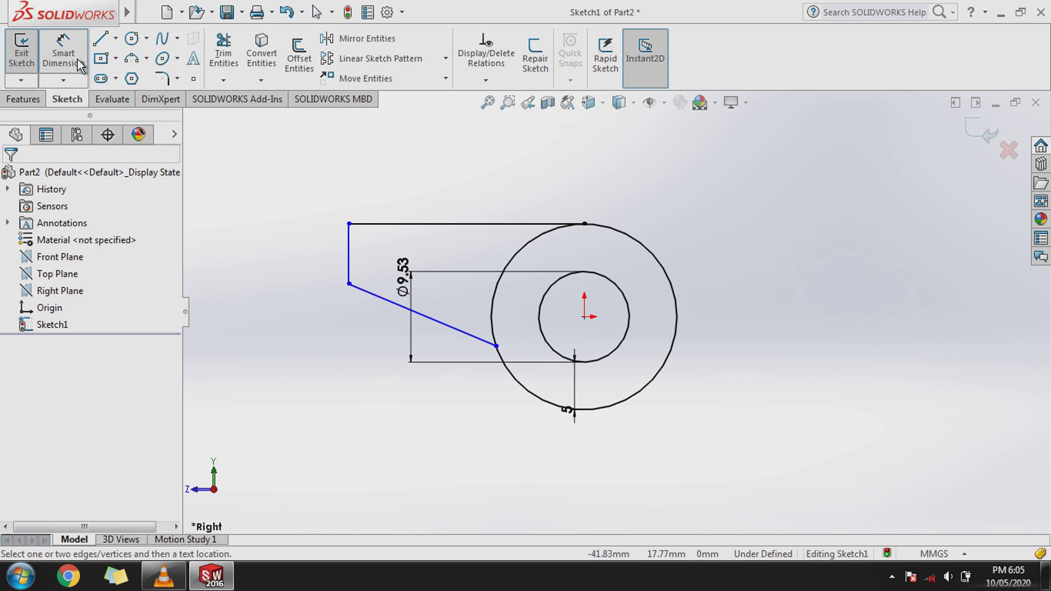
left_click(436, 222)
left_click(435, 173)
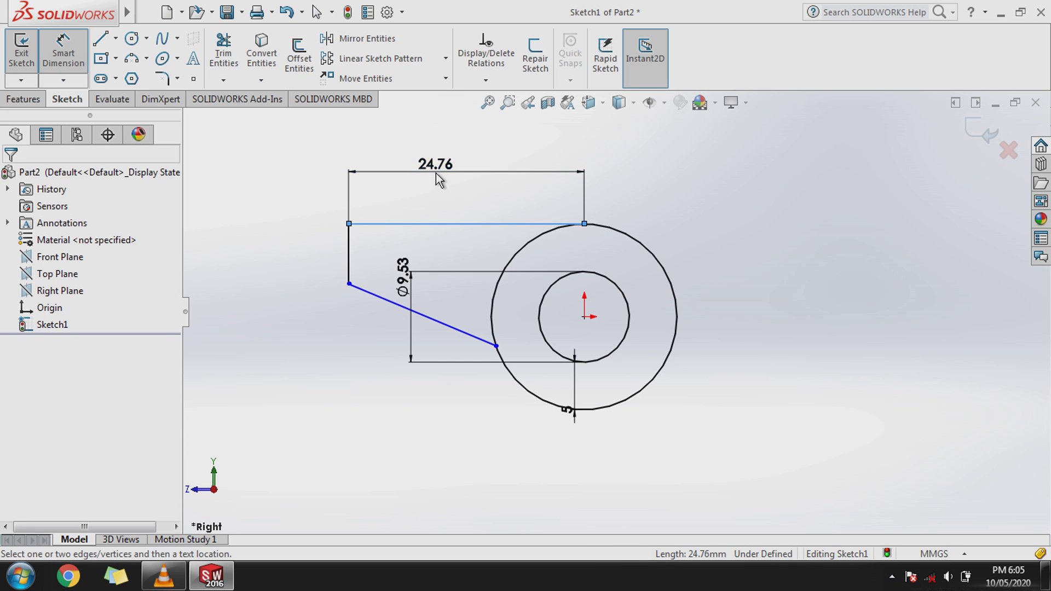
type("22.23")
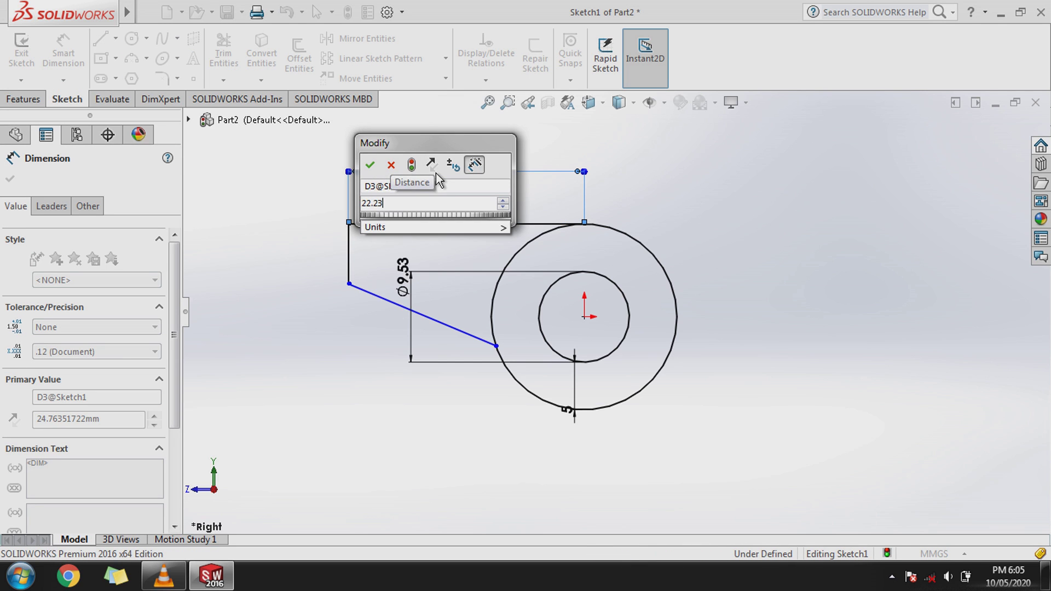
key("Return")
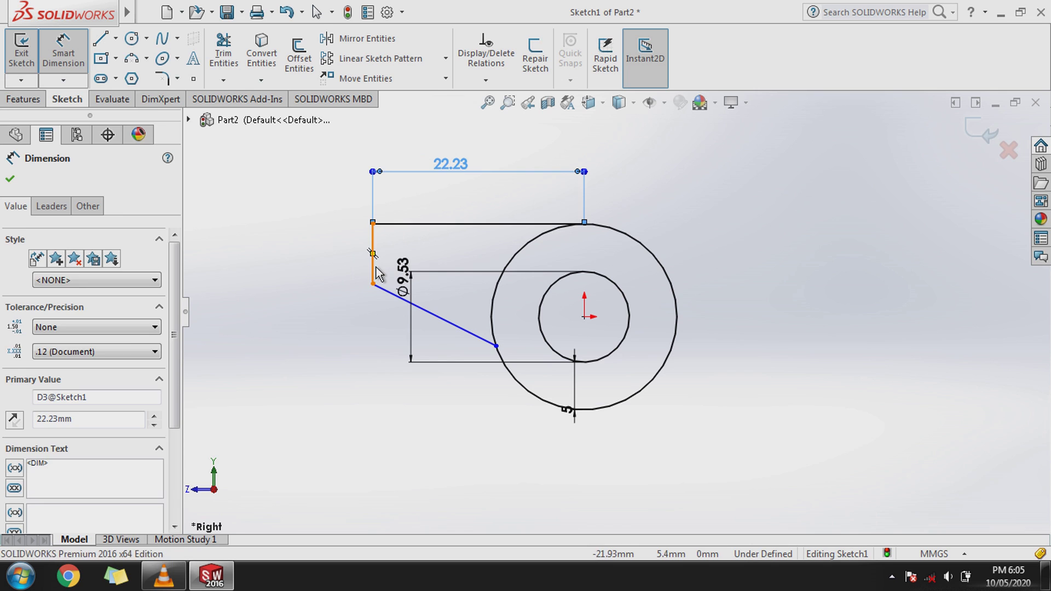
left_click(373, 263)
left_click(304, 270)
type("5")
key("Return")
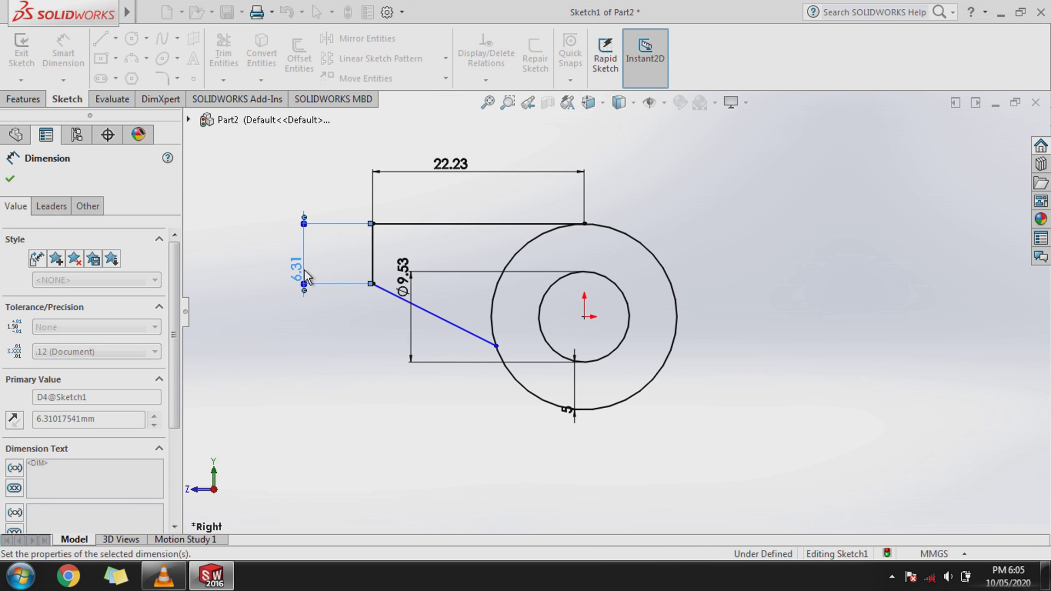
Add a 25° angle dimension between the top line and the slanted edge.
left_click(458, 223)
left_click(434, 309)
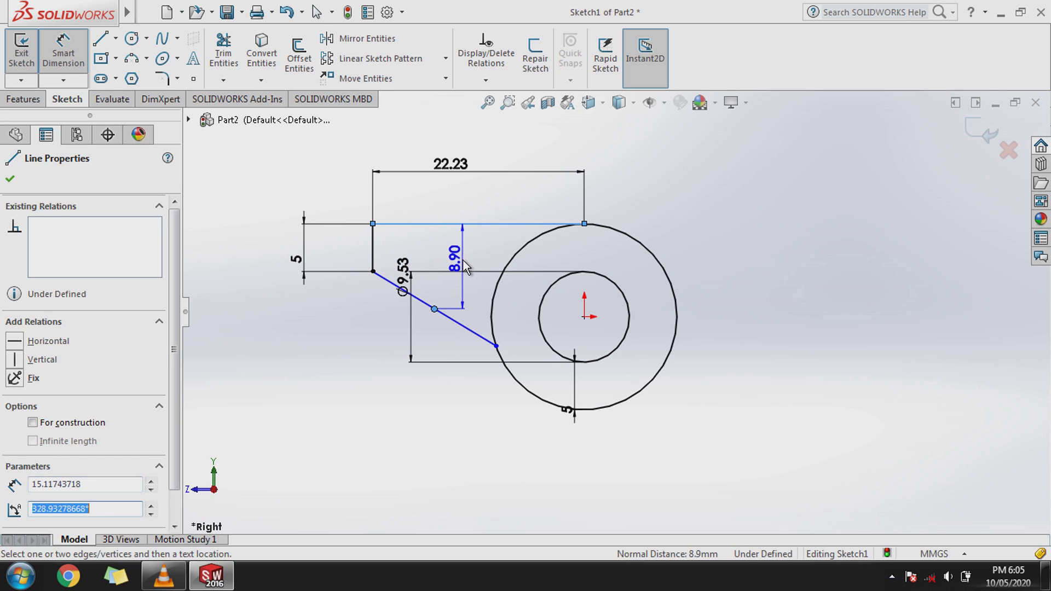
key("Escape")
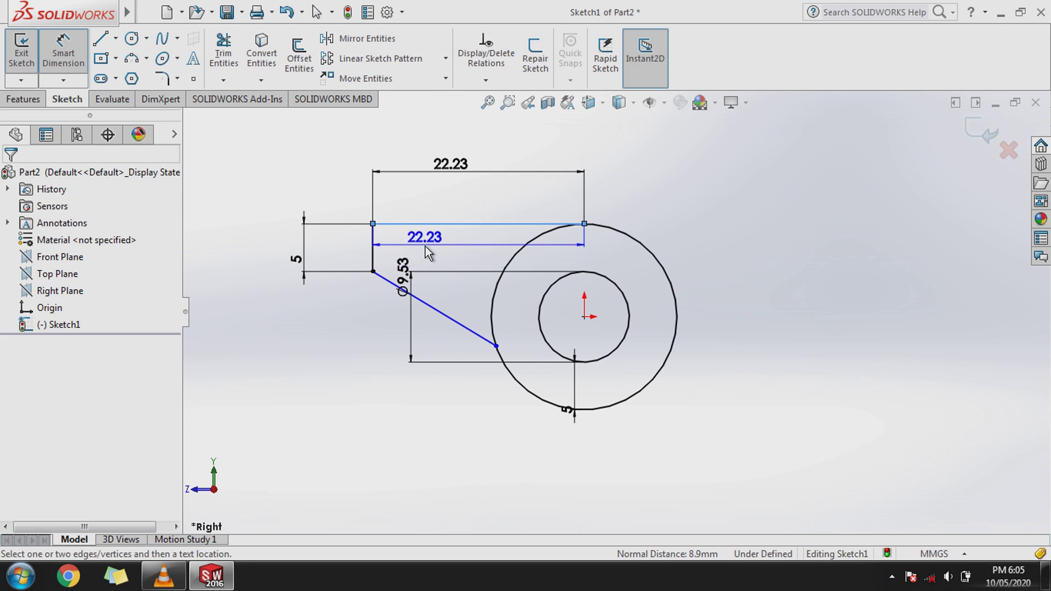
left_click(383, 279)
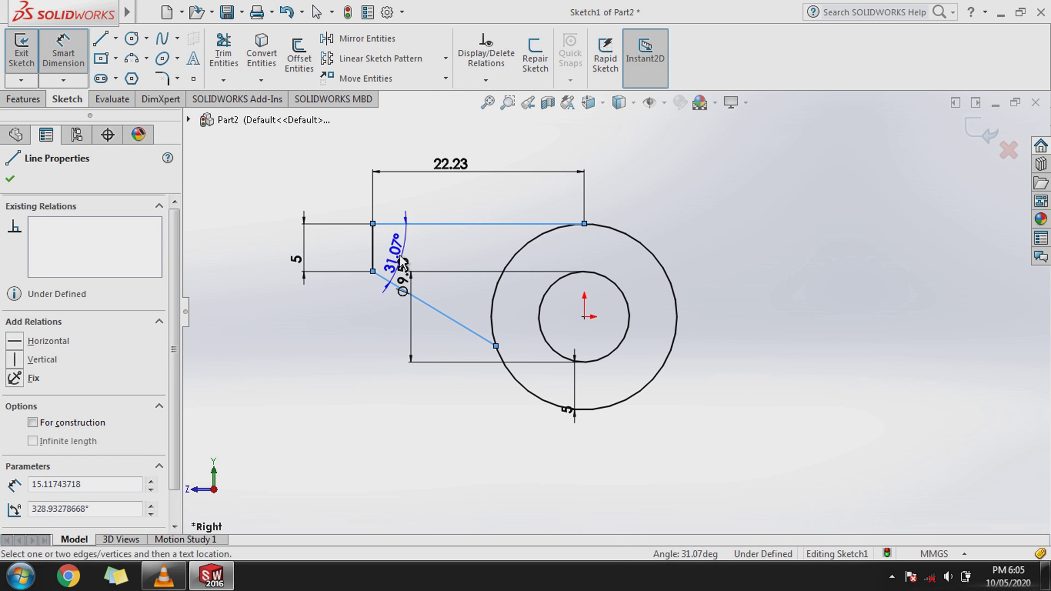
left_click(464, 287)
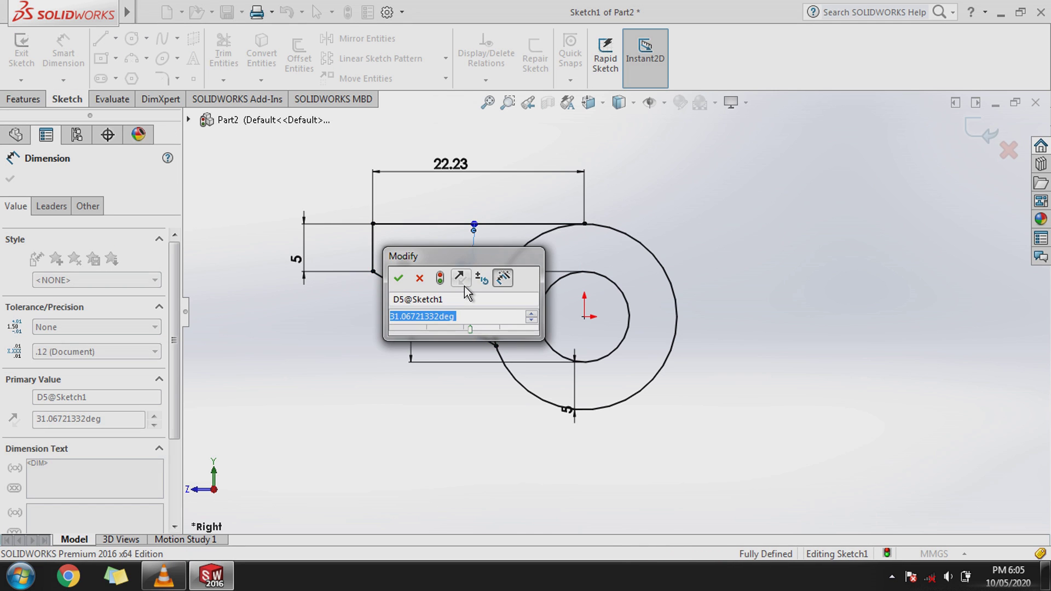
type("25")
key("Return")
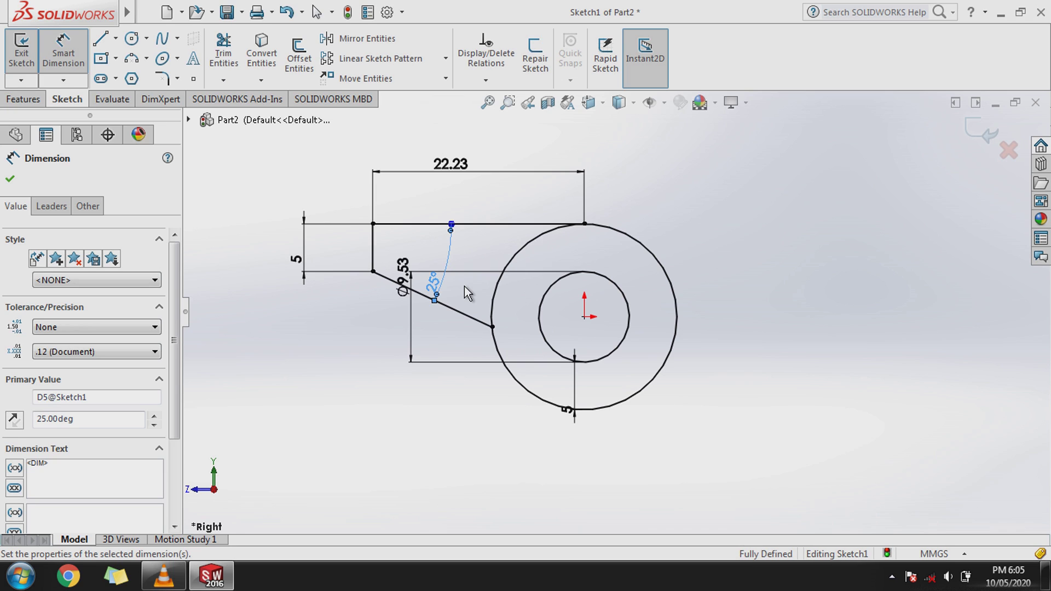
left_click(100, 40)
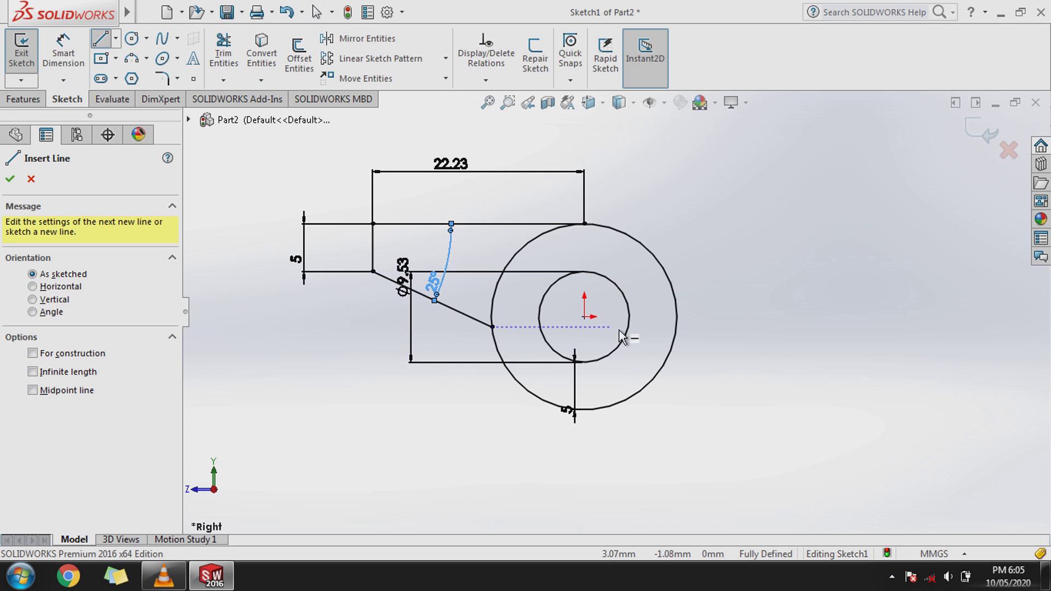
Draw the right tab: horizontal line, short vertical edge, and slanted line back to the outer circle.
left_click(677, 317)
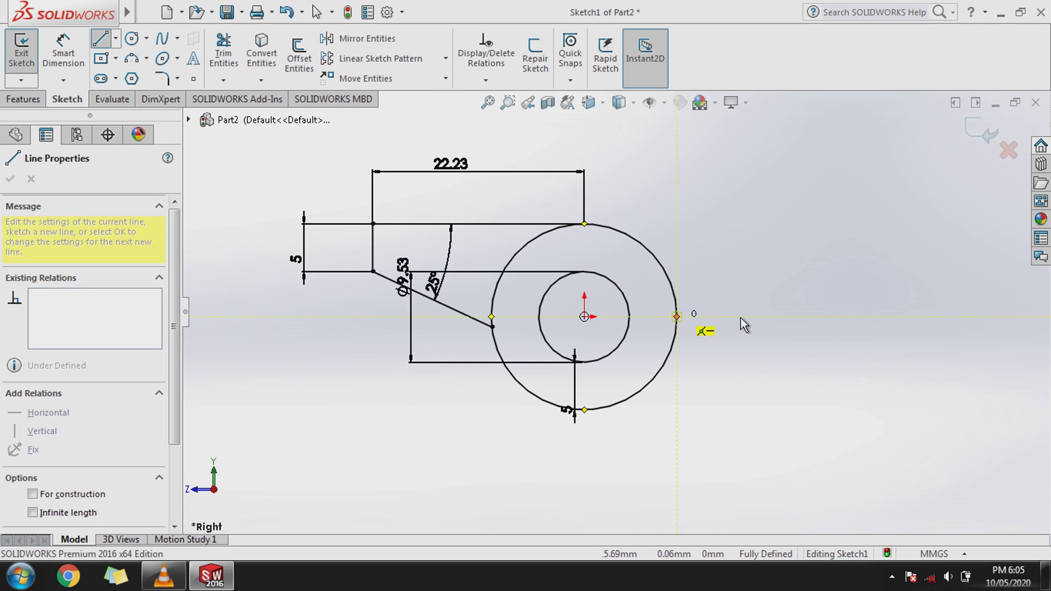
left_click(802, 316)
left_click(802, 350)
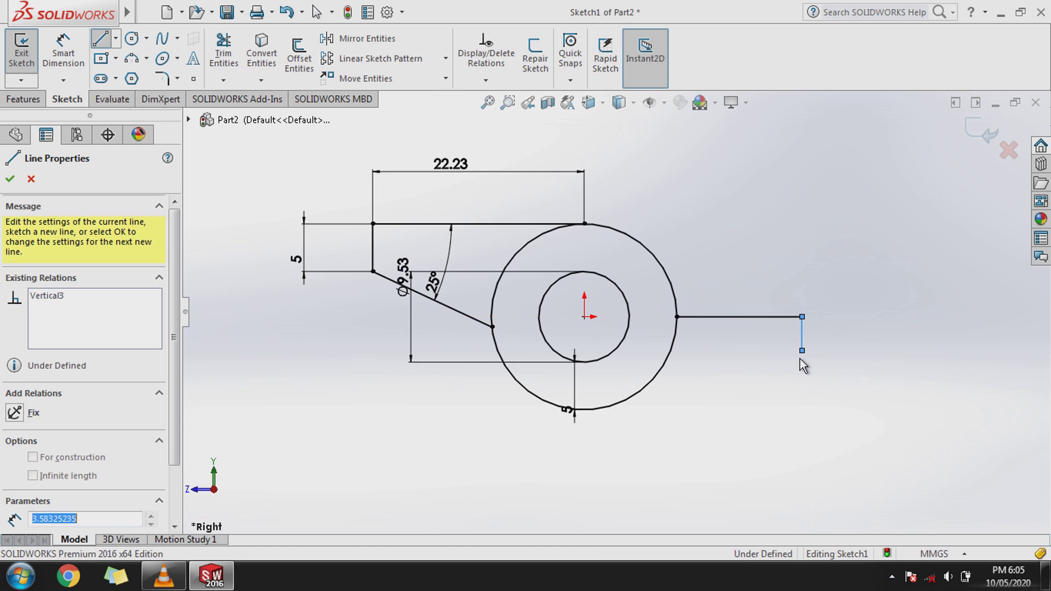
left_click(603, 409)
right_click(608, 414)
left_click(638, 373)
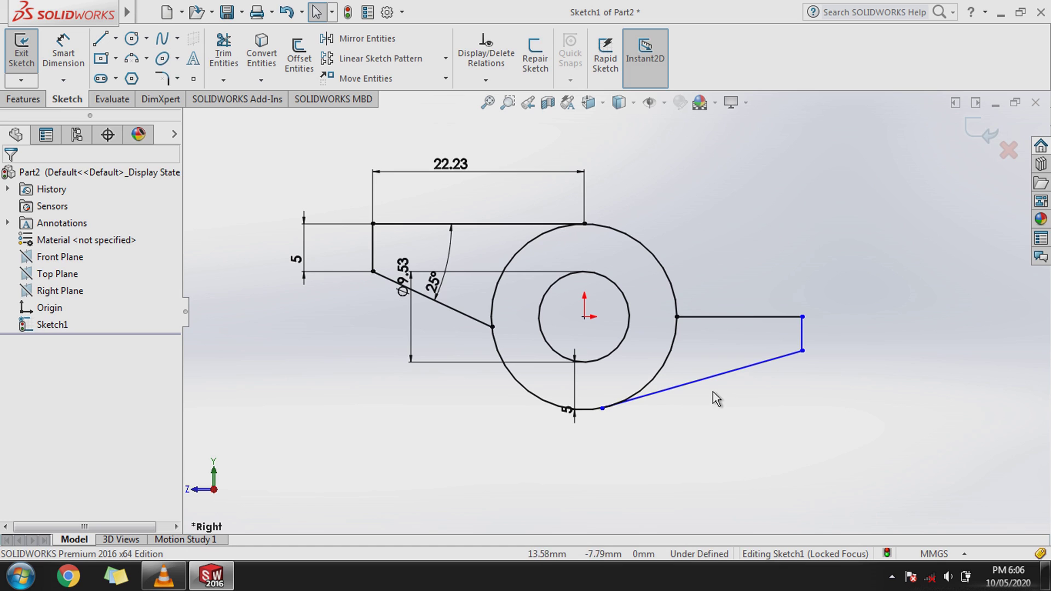
Dimension the tab's far end 28.58 mm horizontally from the origin.
left_click(63, 55)
left_click(586, 317)
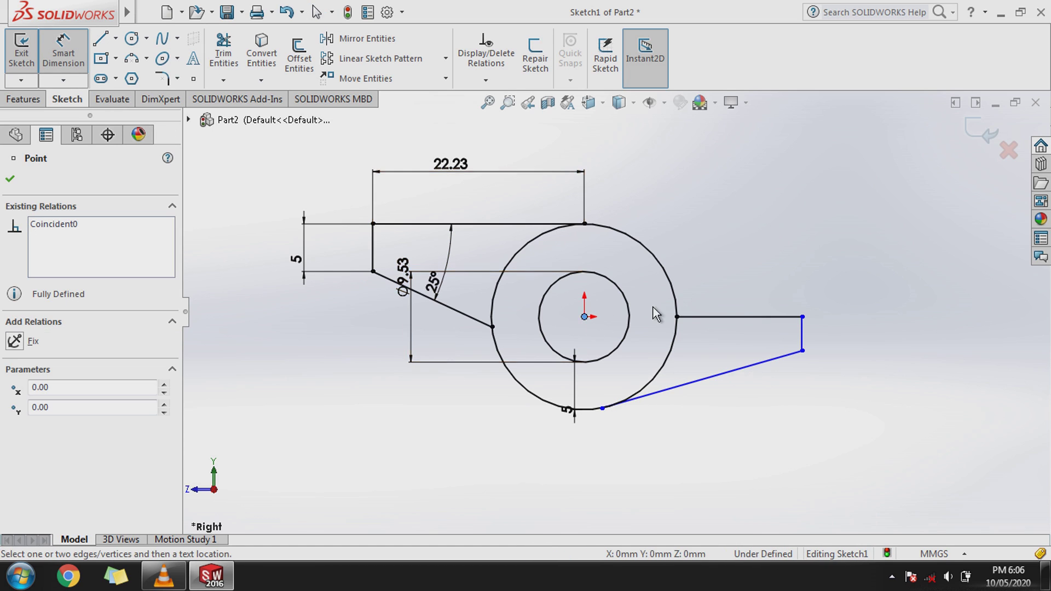
left_click(802, 316)
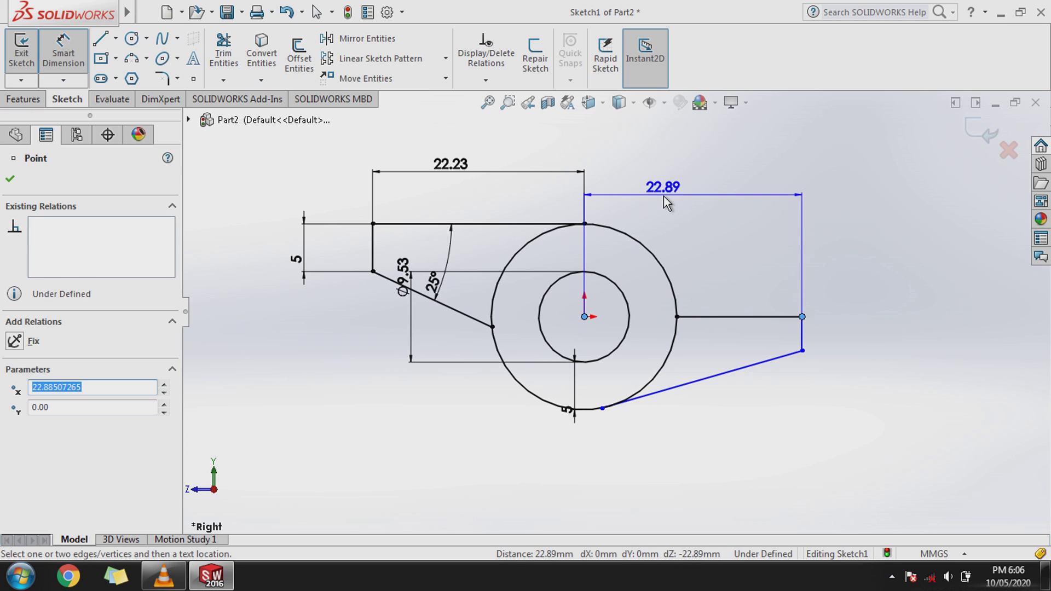
left_click(663, 196)
type("28.58")
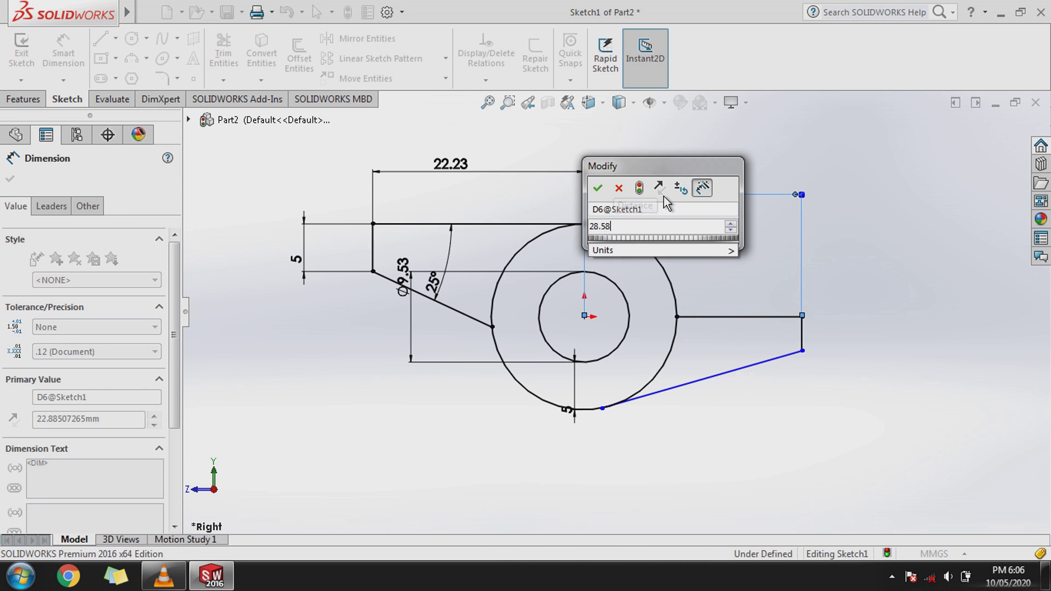
key("Return")
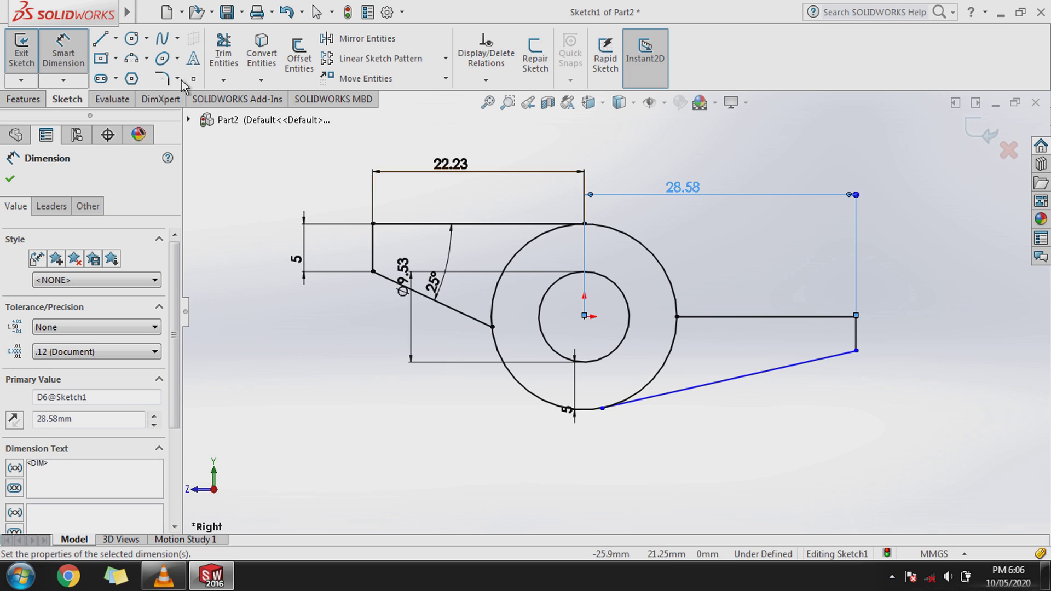
left_click(63, 54)
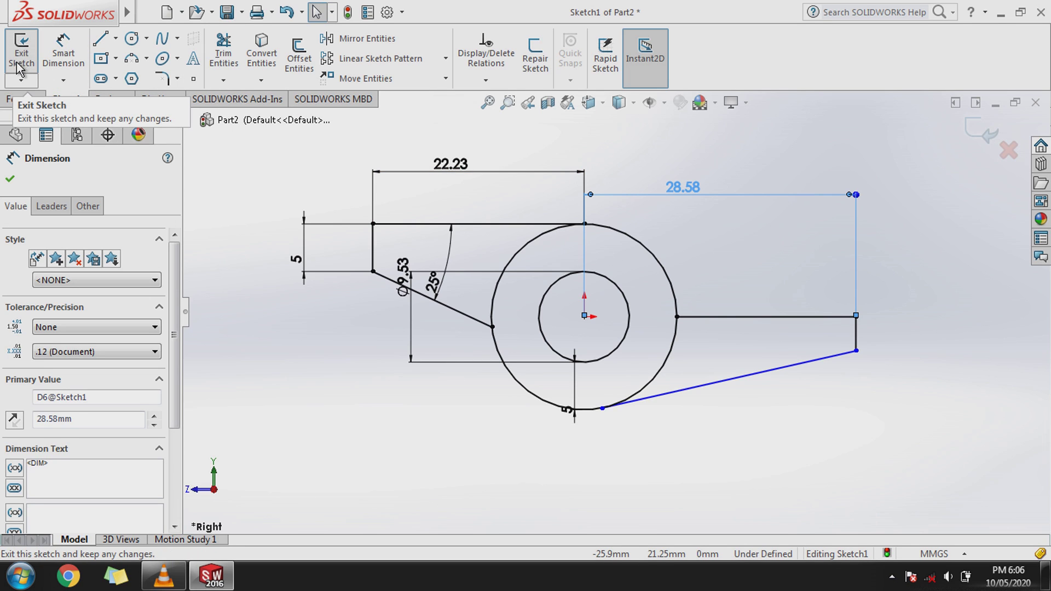
Dimension the tab's short vertical edge to 5 mm.
left_click(63, 52)
left_click(855, 341)
left_click(900, 339)
type("5")
key("Return")
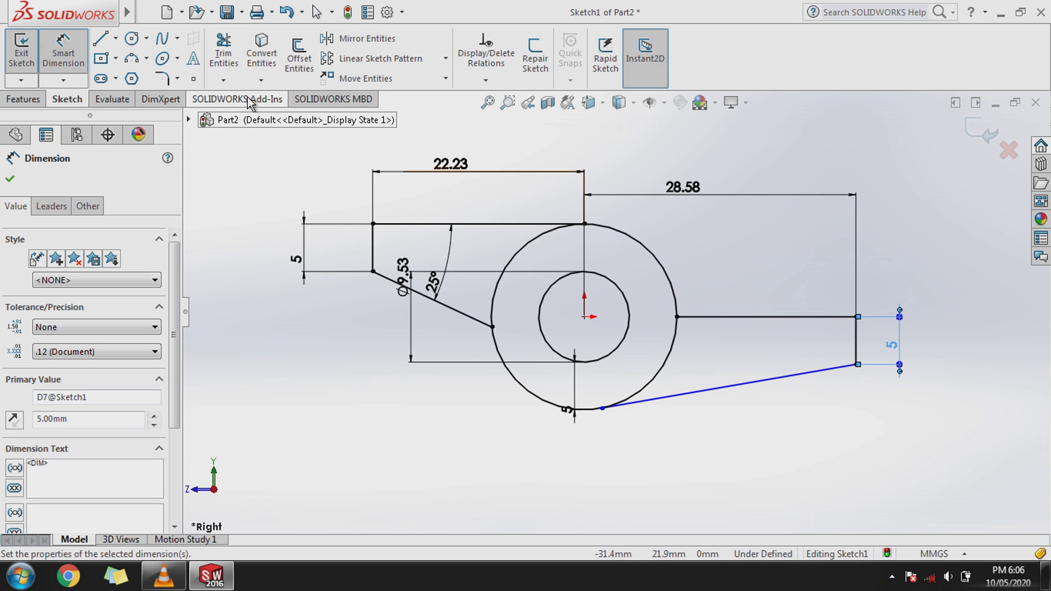
left_click(63, 52)
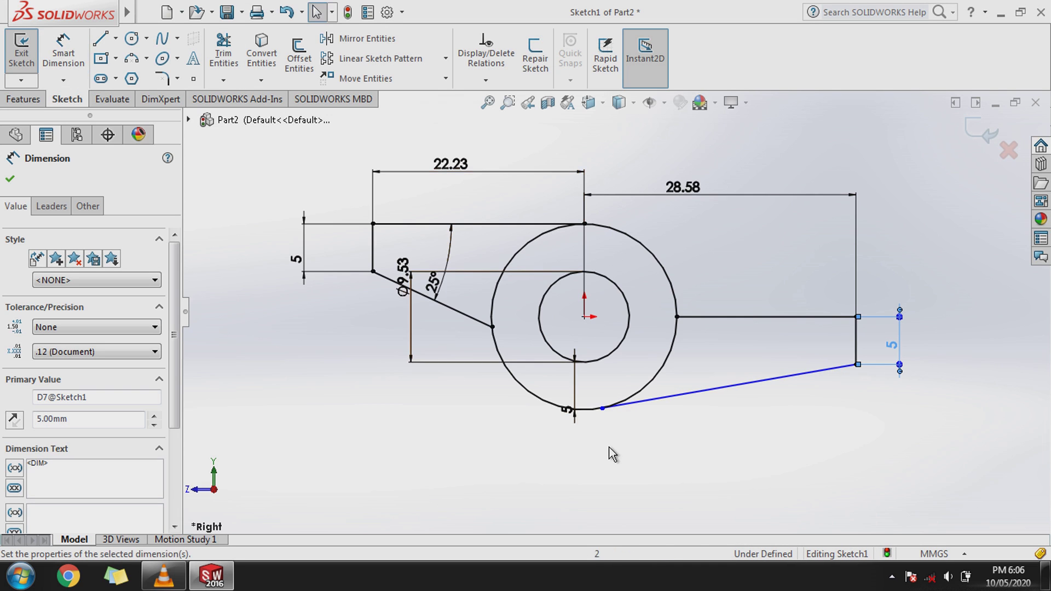
Make the slanted lower tab edge tangent to the outer circle.
left_click(695, 395)
left_click(607, 408, "ctrl")
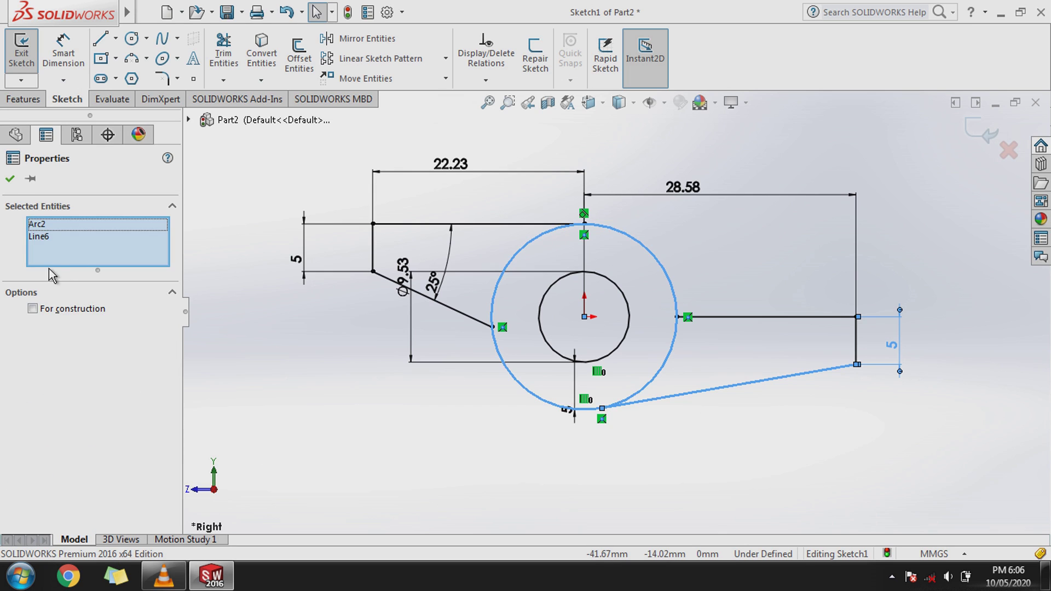
left_click(661, 422)
left_click(678, 395)
left_click(653, 378)
left_click(15, 427)
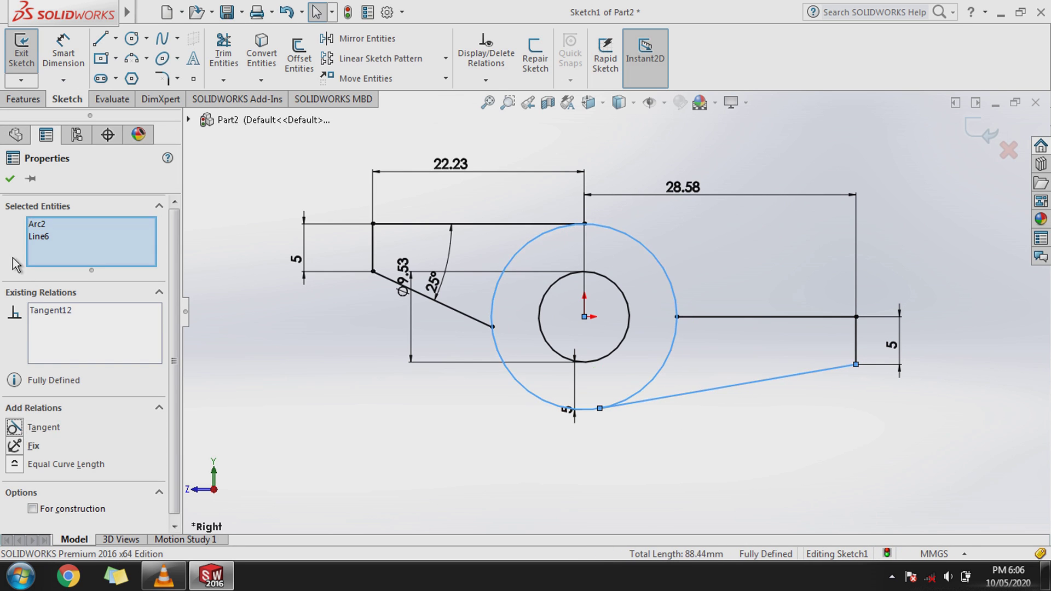
left_click(9, 180)
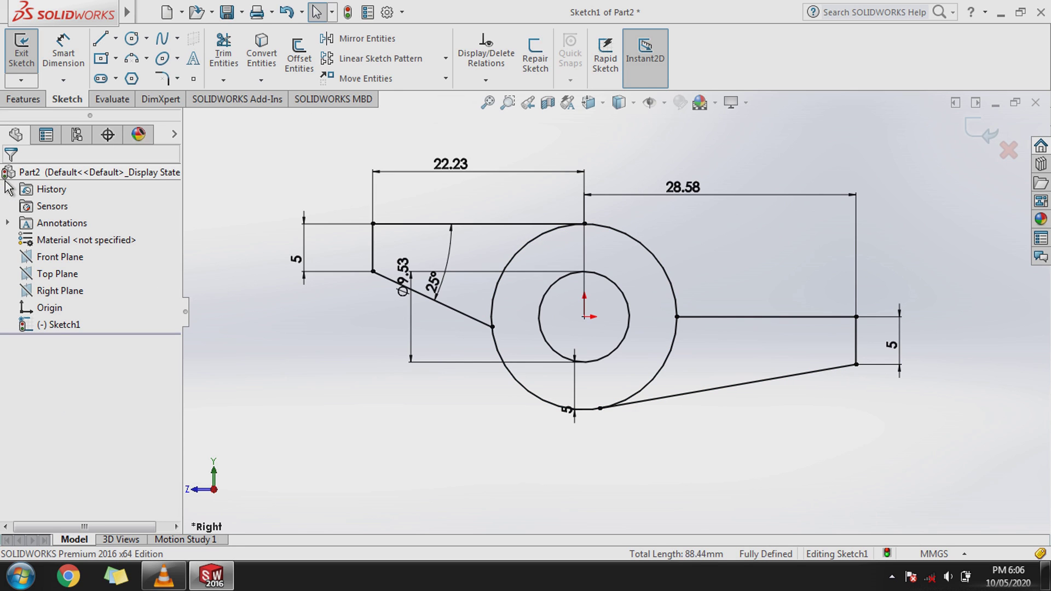
Power-trim the upper-left and lower-right arcs of the outer circle.
left_click(223, 54)
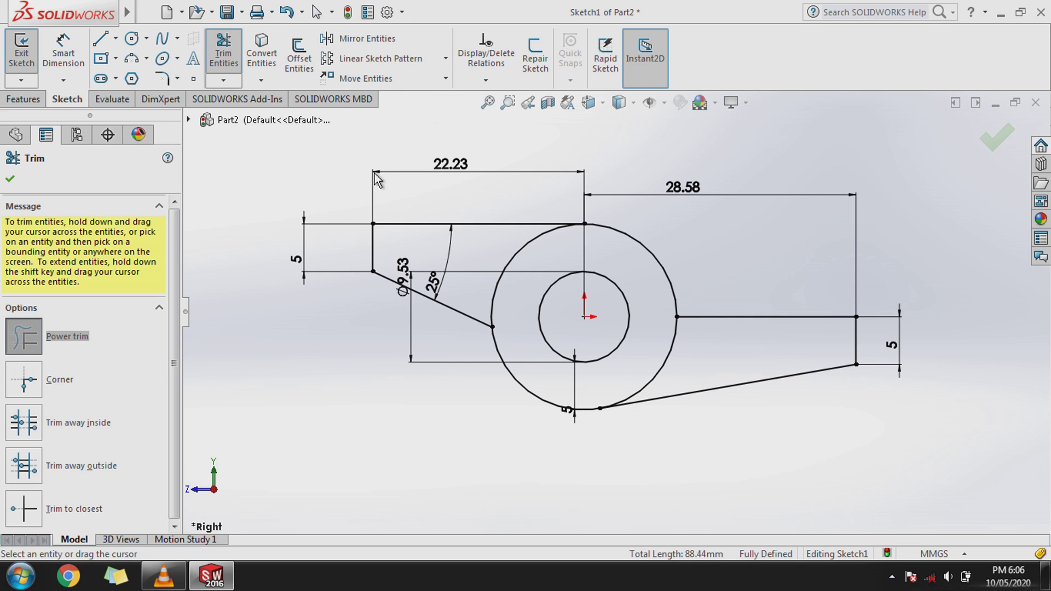
left_click_drag(507, 294, 492, 296)
left_click_drag(674, 362, 686, 368)
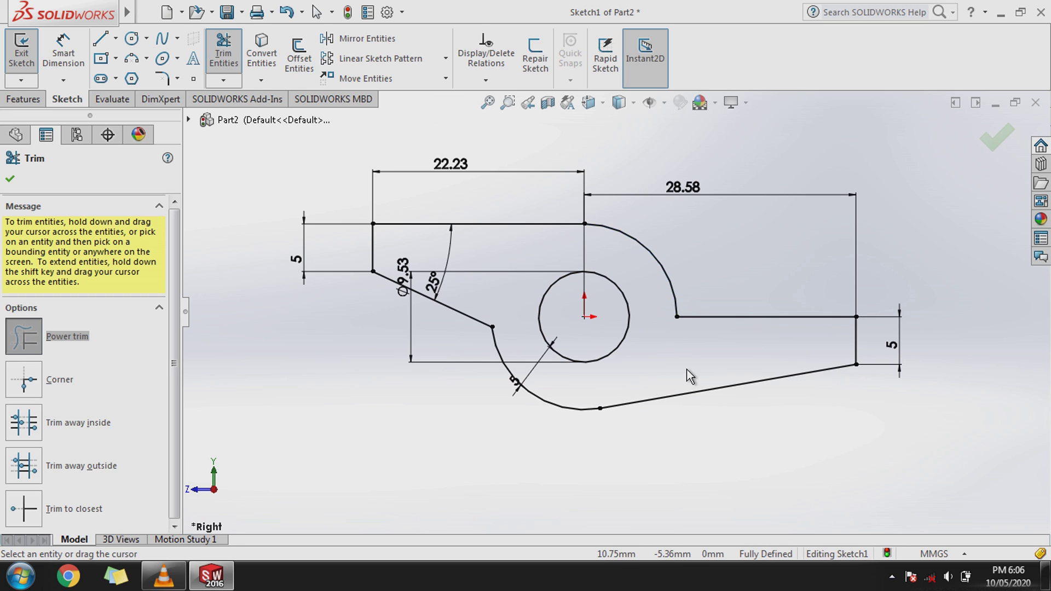
left_click(9, 179)
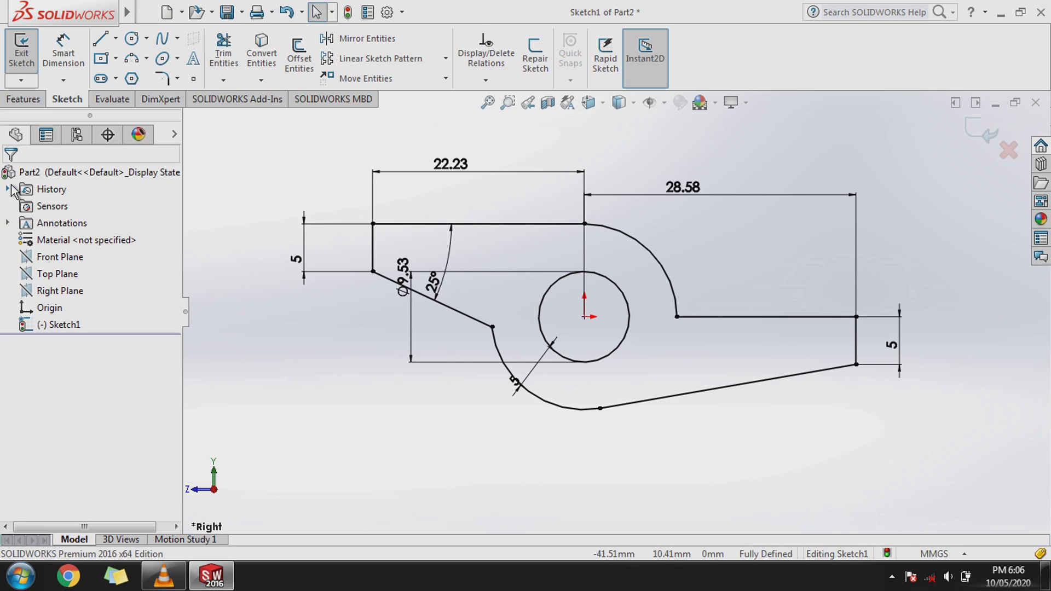
Extrude the bracket outline Mid Plane to 19 mm as Boss-Extrude1.
left_click(23, 54)
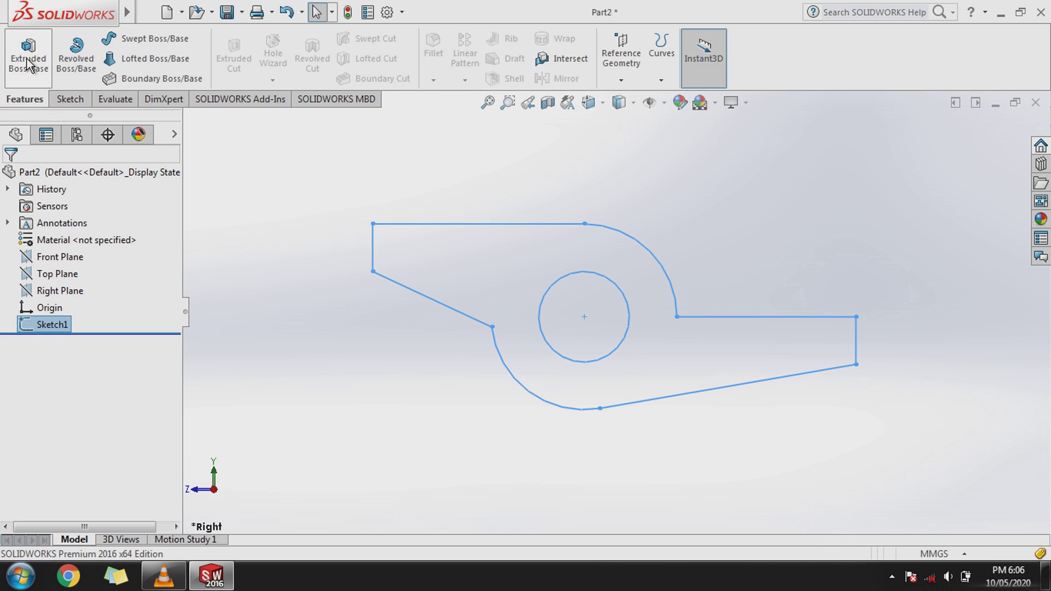
left_click(27, 80)
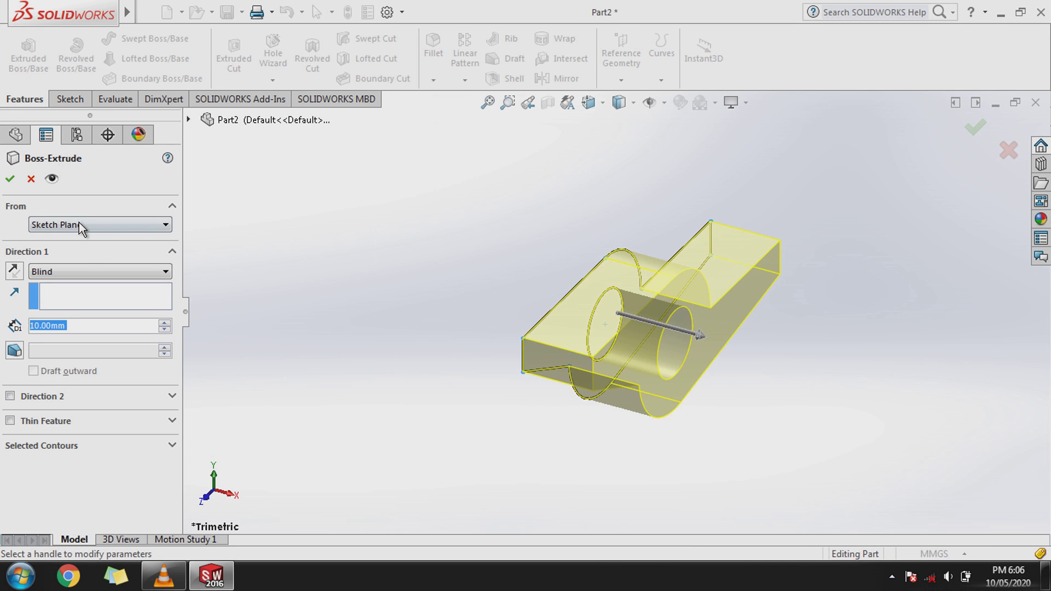
left_click(83, 270)
left_click(74, 327)
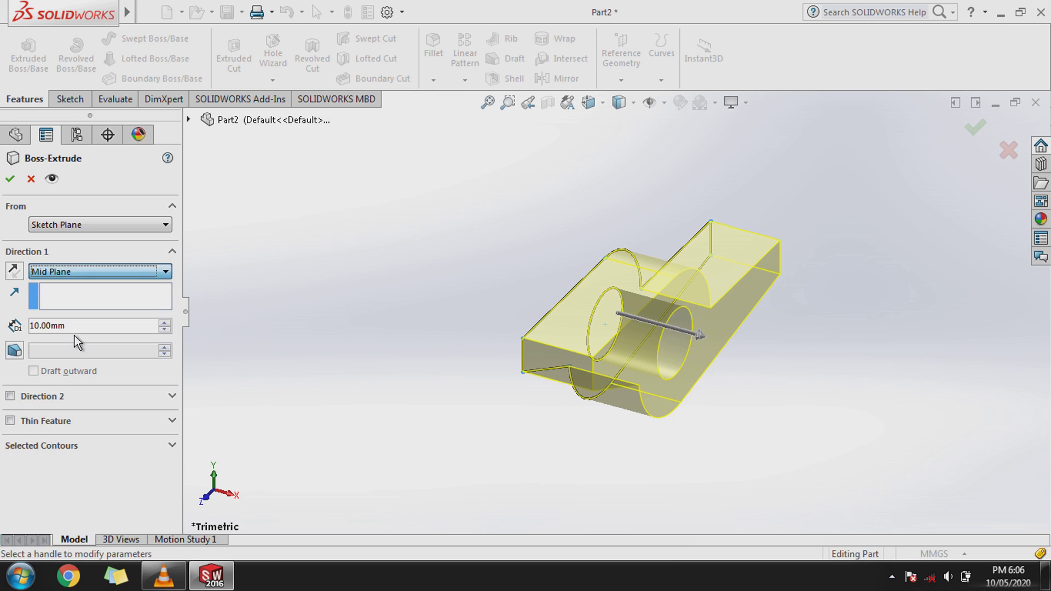
type("19")
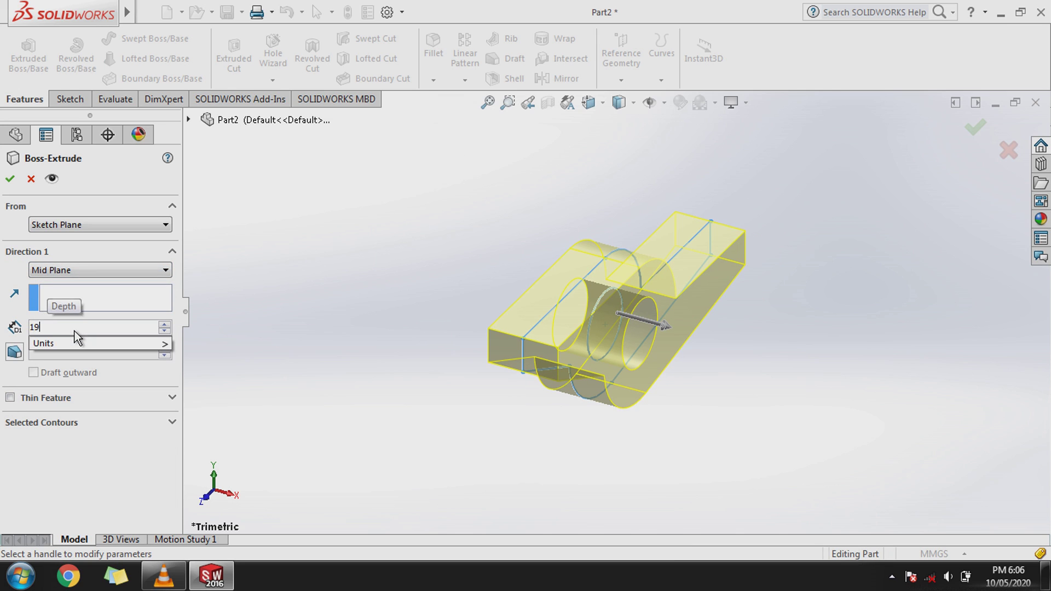
key("Return")
left_click(10, 179)
left_click(321, 247)
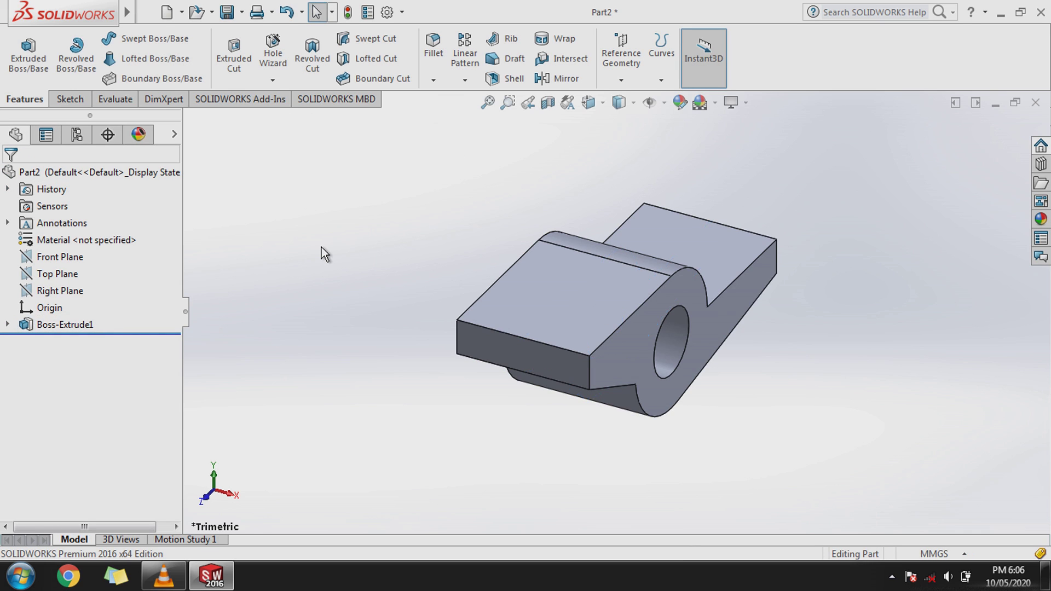
Orbit the part and start a new sketch on the Top Plane.
middle_click_drag(321, 248, 303, 290)
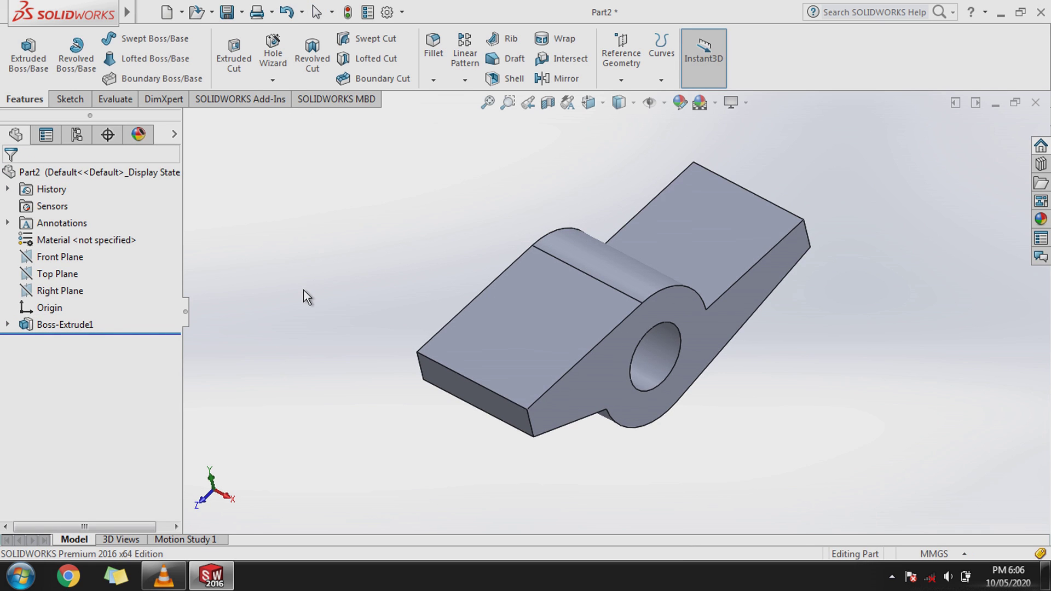
mouse_move(425, 183)
middle_mouse_down()
mouse_move(455, 246)
mouse_move(389, 234)
middle_mouse_up()
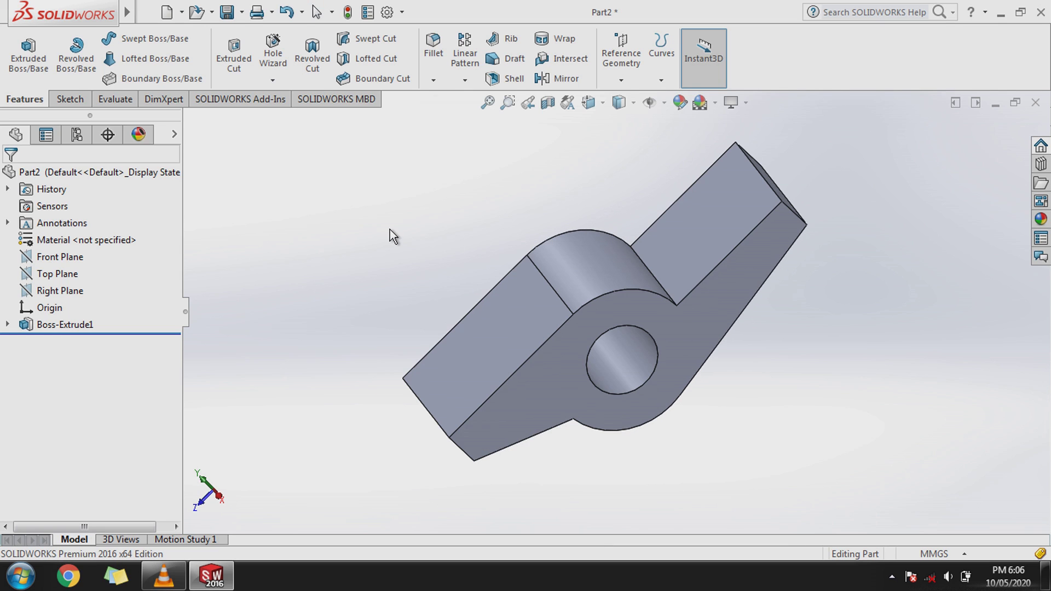
left_click(65, 274)
left_click(75, 253)
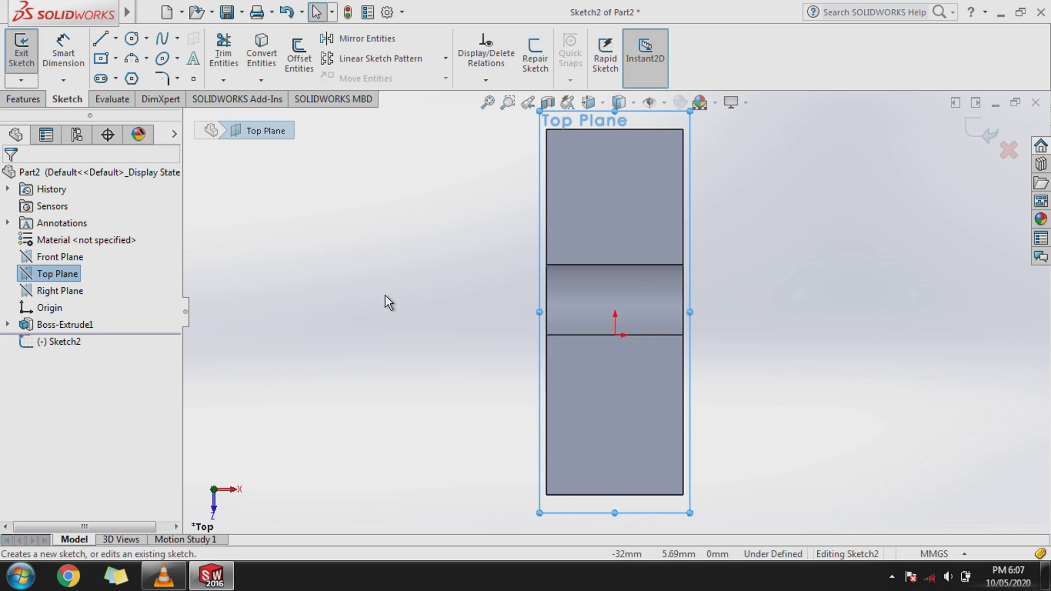
Try placing a straight slot over the origin, then cancel the unfinished slot.
scroll(629, 336, "down", 5)
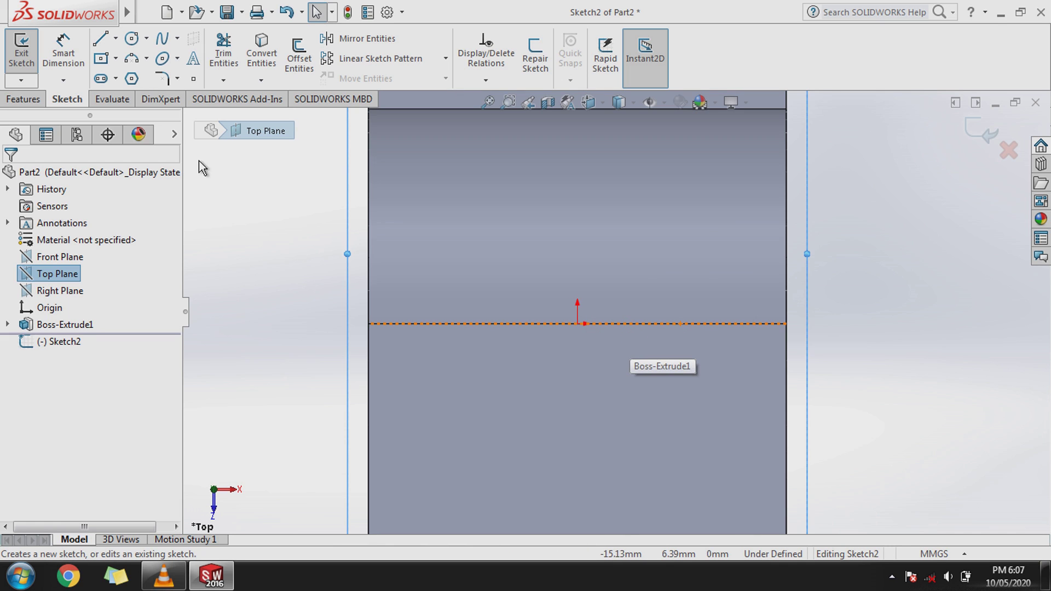
left_click(116, 80)
left_click(143, 99)
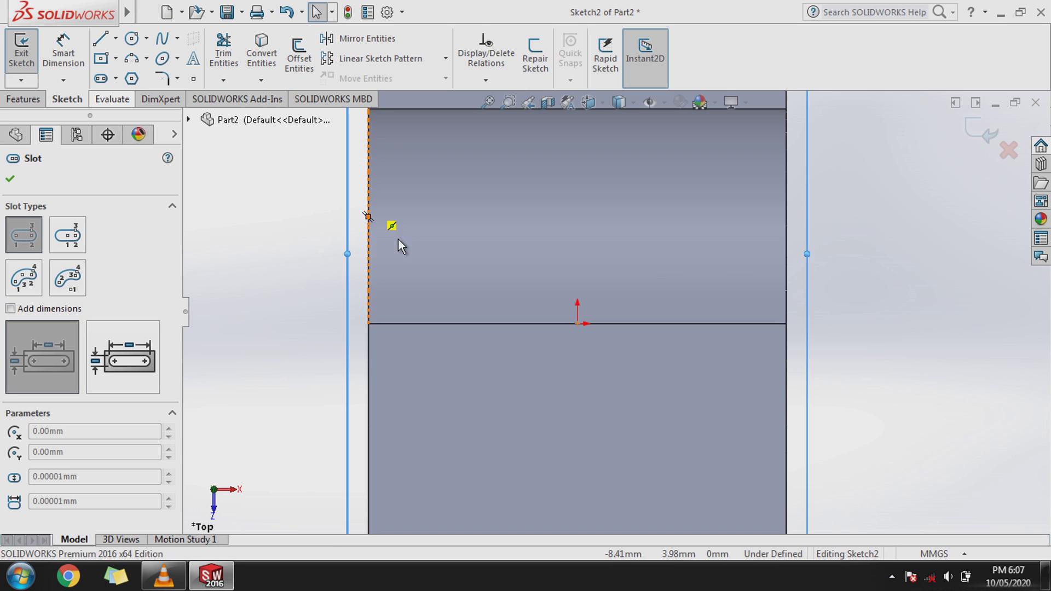
left_click(578, 224)
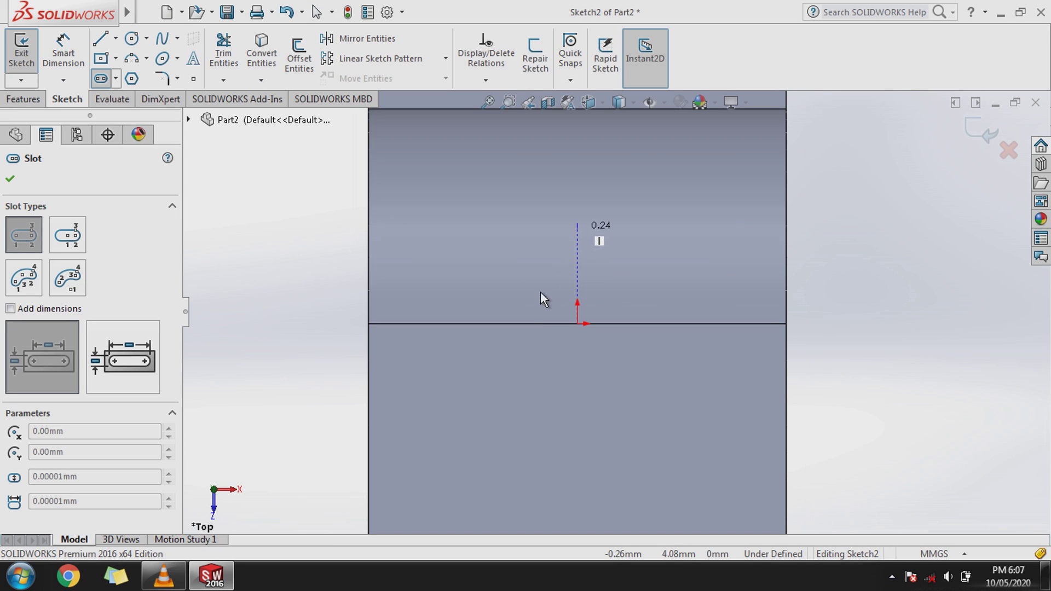
left_click(577, 438)
right_click(577, 438)
left_click(612, 450)
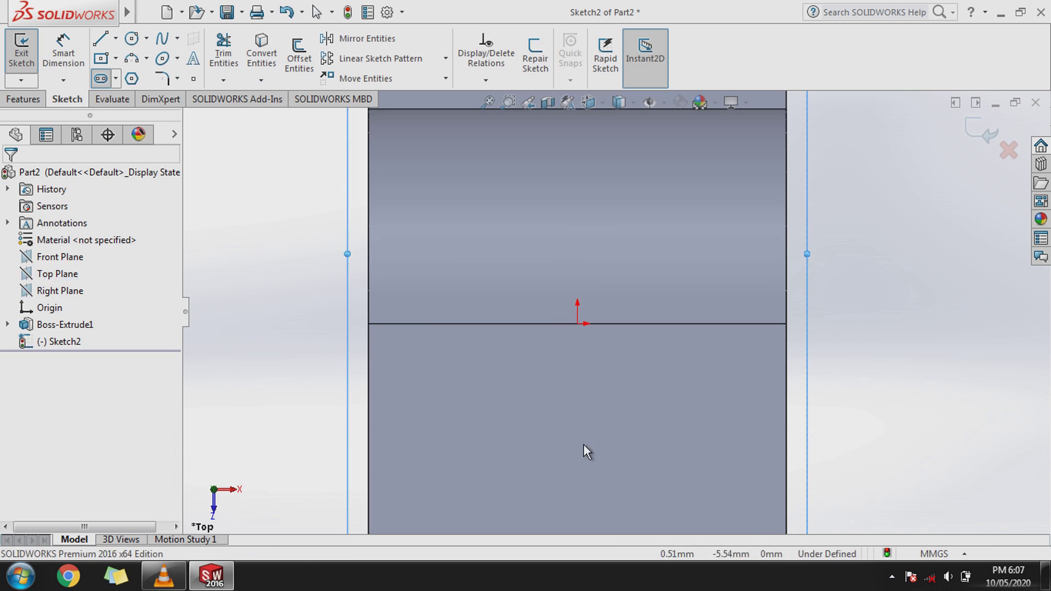
In Top view, draw a vertical straight slot over the origin, about 11.02 mm long.
left_click(116, 38)
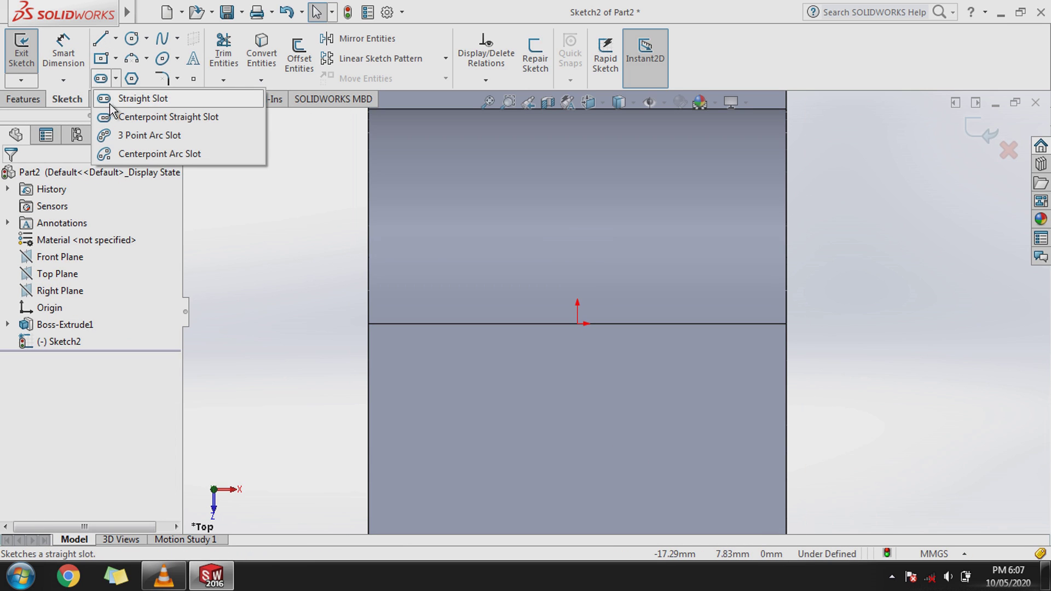
left_click(109, 100)
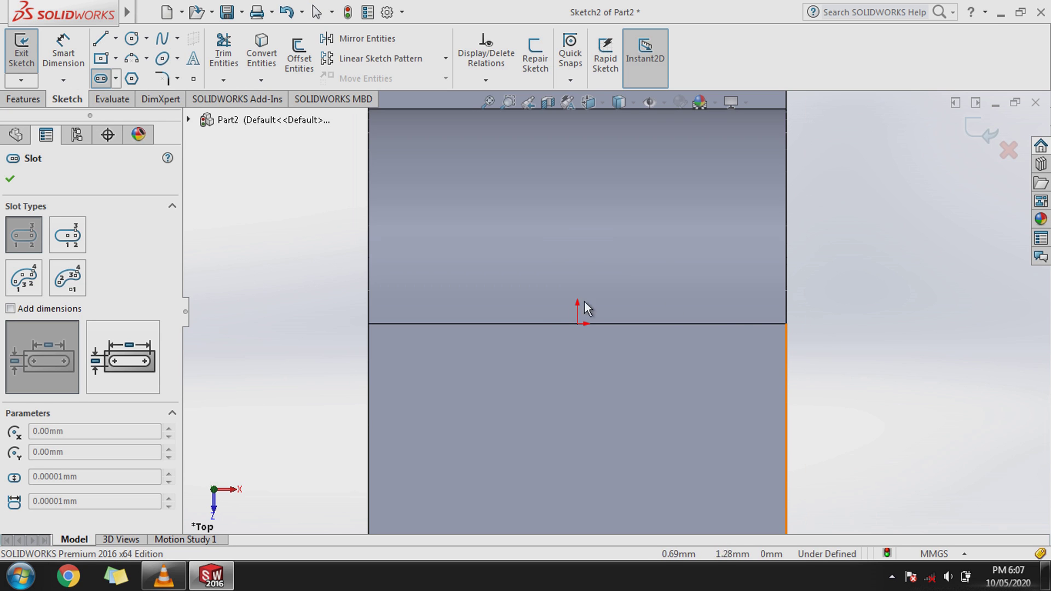
mouse_move(539, 310)
middle_mouse_down()
mouse_move(458, 362)
mouse_move(401, 337)
middle_mouse_up()
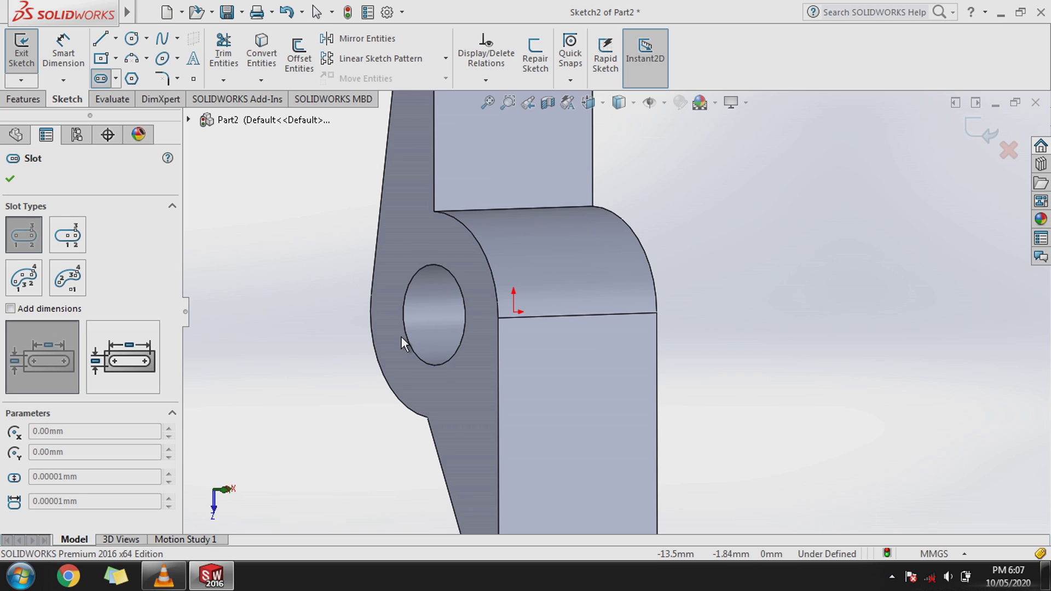
key("ctrl+5")
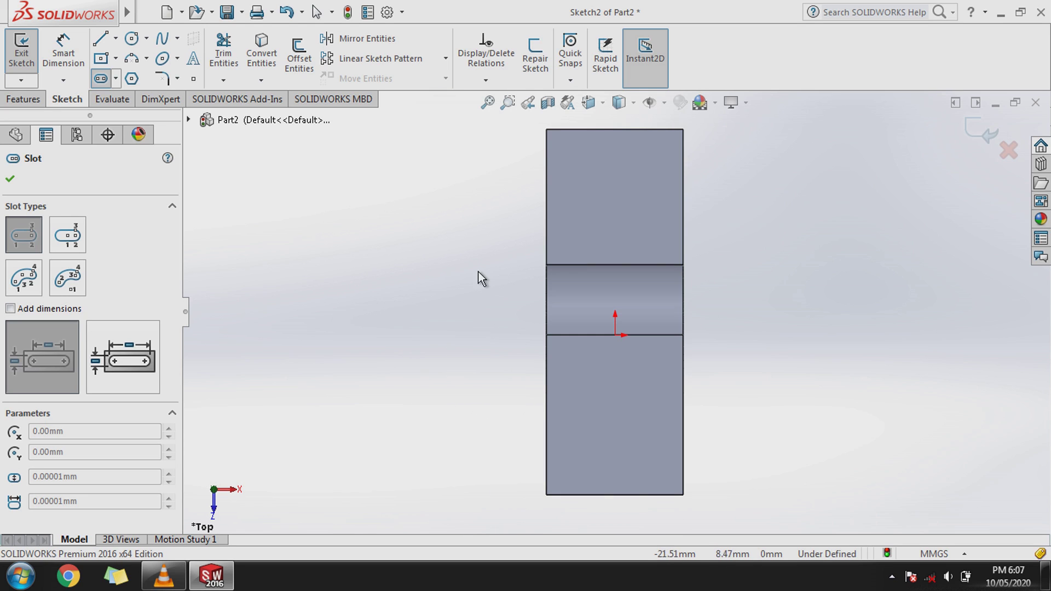
left_click(615, 366)
left_click(586, 364)
scroll(656, 361, "down", 3)
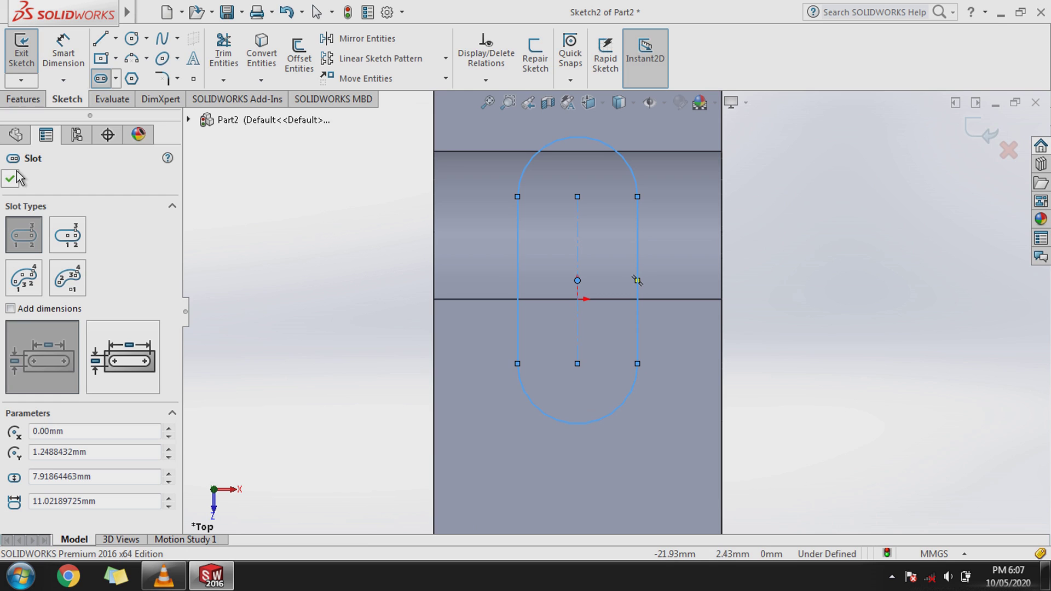
left_click(63, 52)
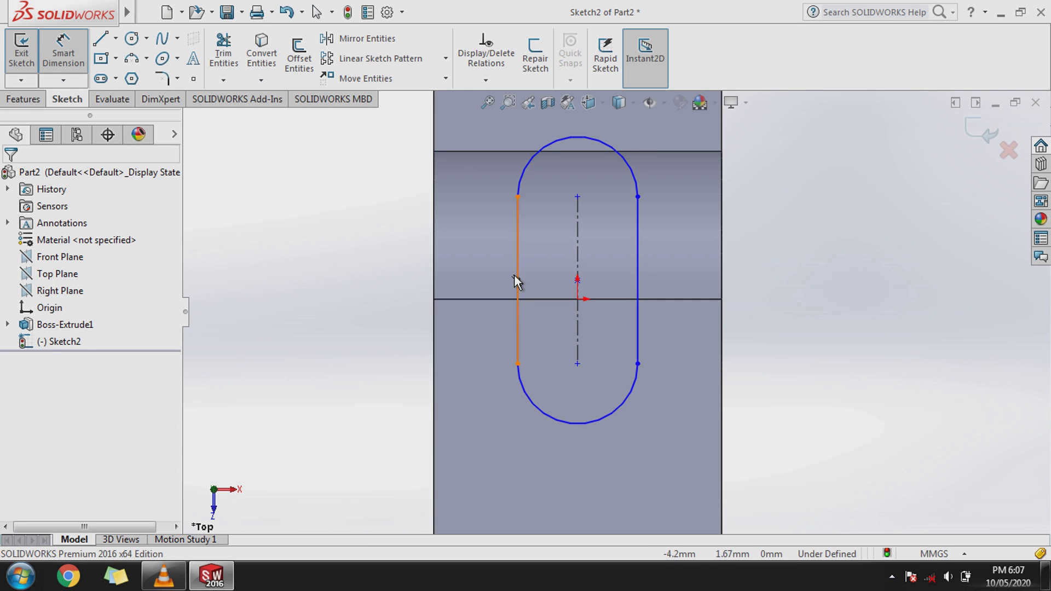
Dimension the slot width to 10.16 mm.
left_click(515, 276)
left_click(636, 273)
left_click(597, 323)
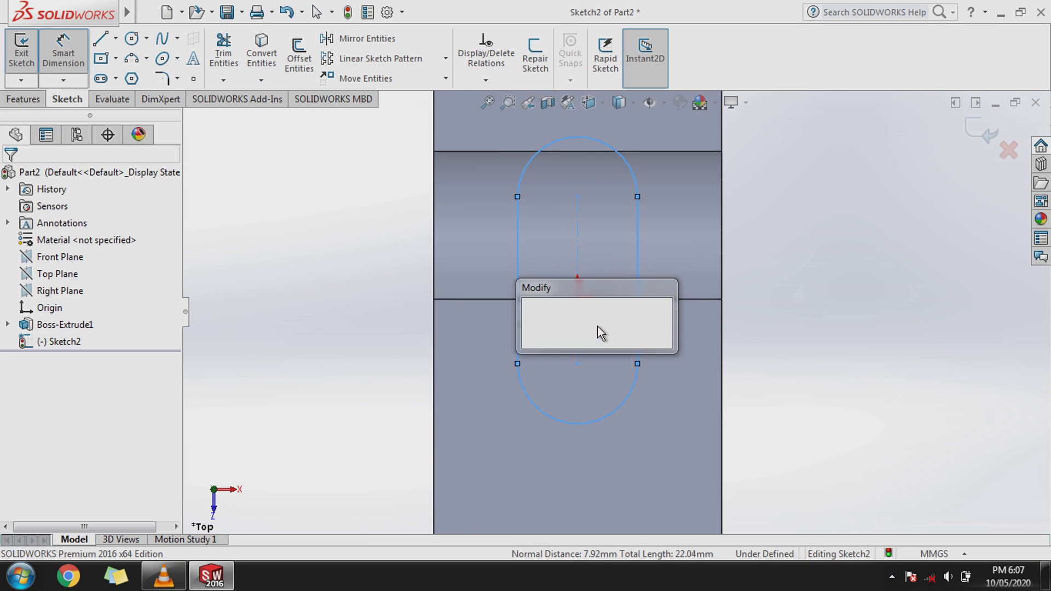
type("10.16")
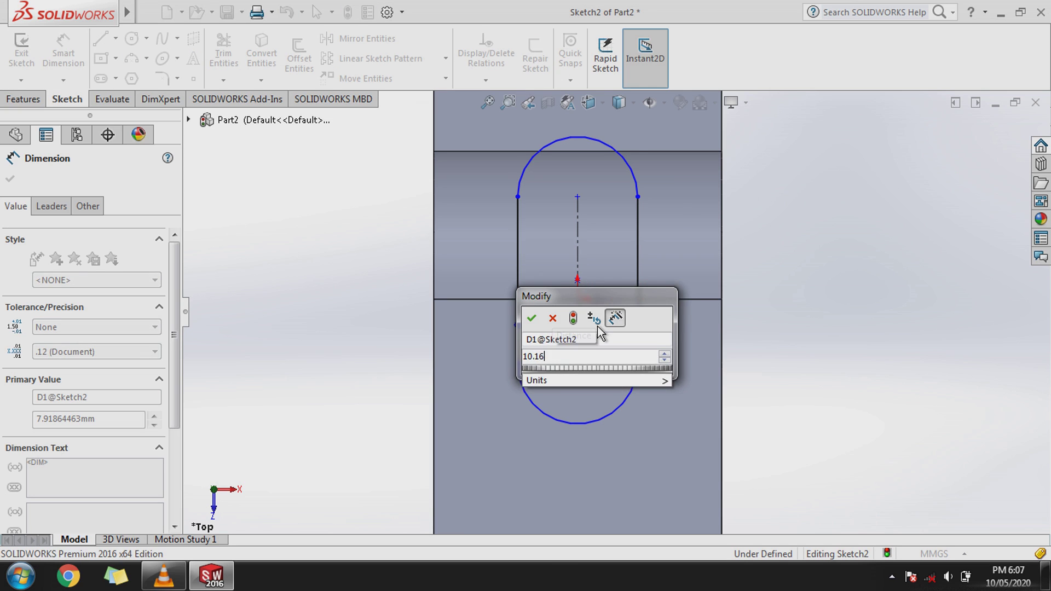
key("Return")
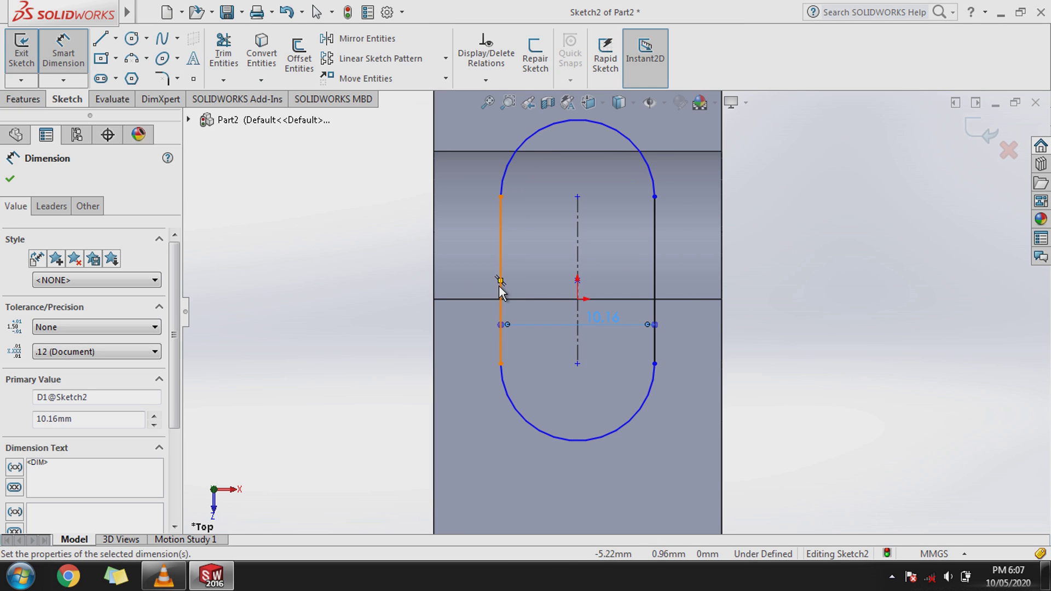
Dimension the slot length to 10.16 mm and its bottom centre 3.18 mm from the origin.
left_click(499, 285)
left_click(392, 290)
type("10.1")
key("Return")
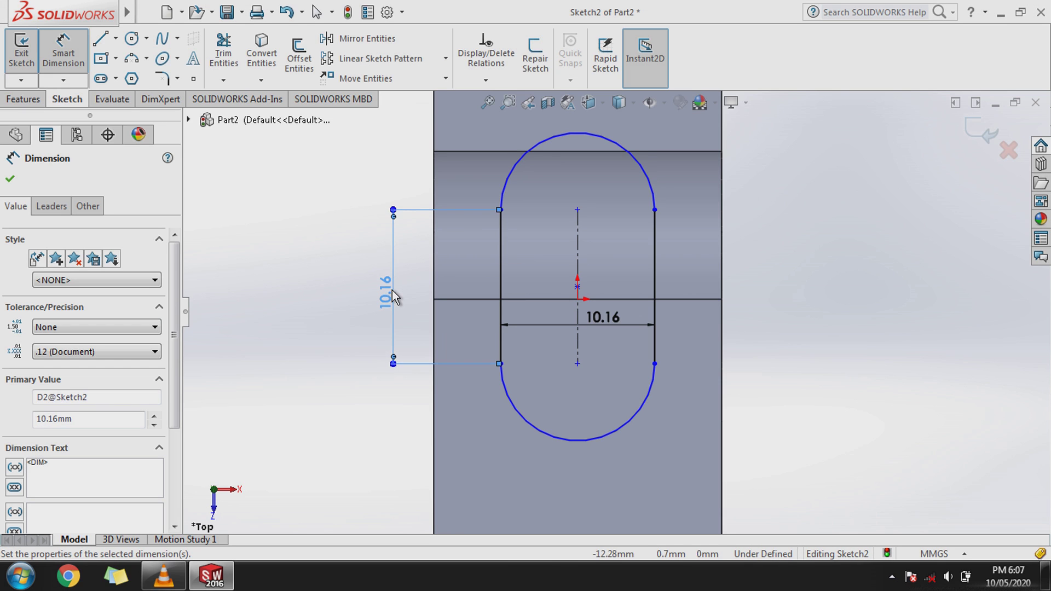
key("Escape")
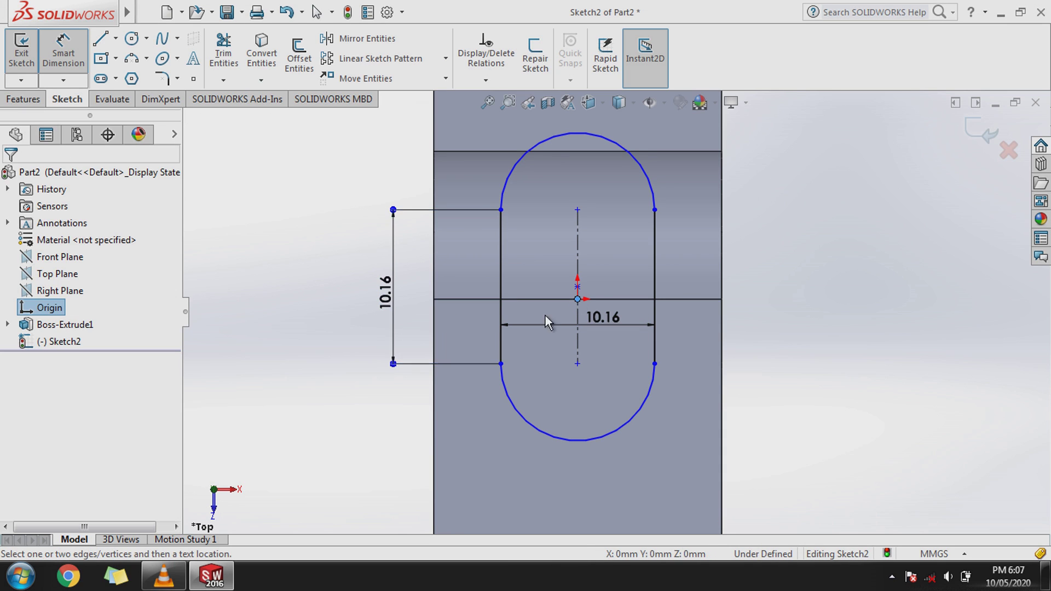
left_click(575, 365)
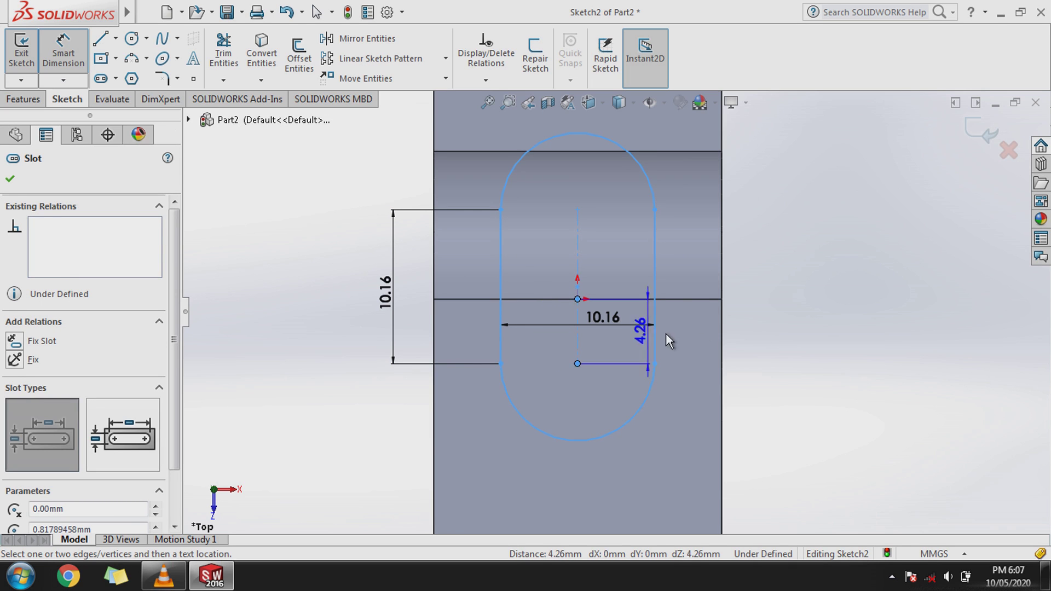
left_click(826, 343)
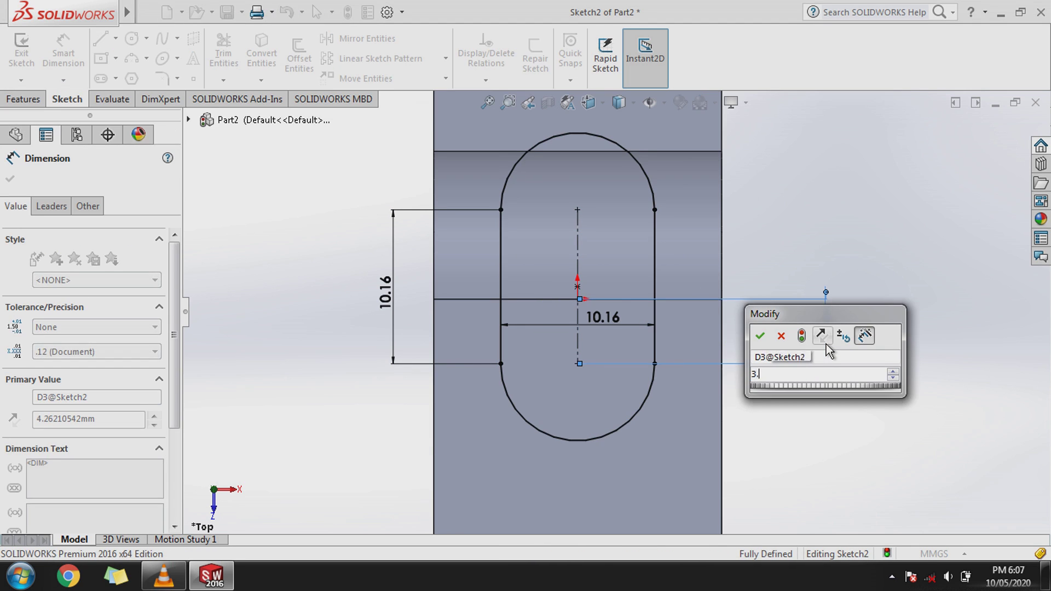
type("2.36")
key("Escape")
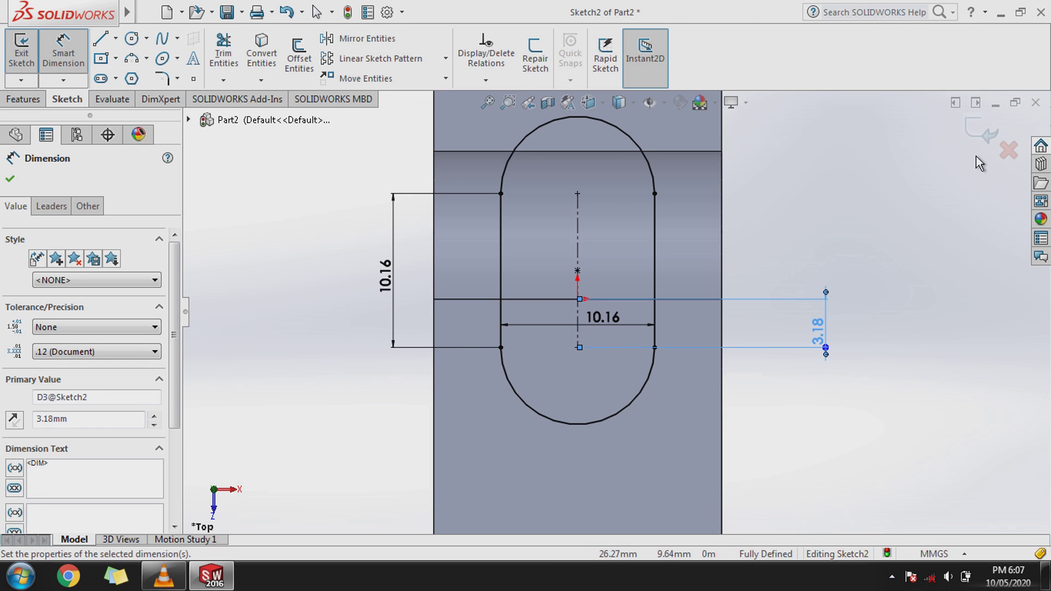
Draw two small centre rectangles, one on the upper tab and one below the slot.
scroll(691, 217, "up", 2)
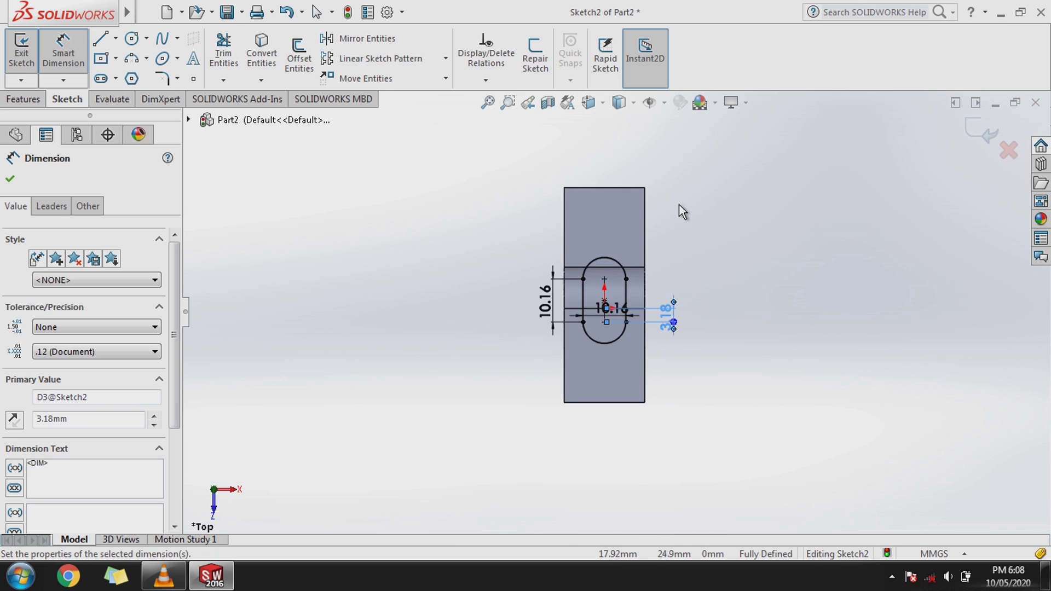
middle_click_drag(679, 205, 580, 214, "ctrl")
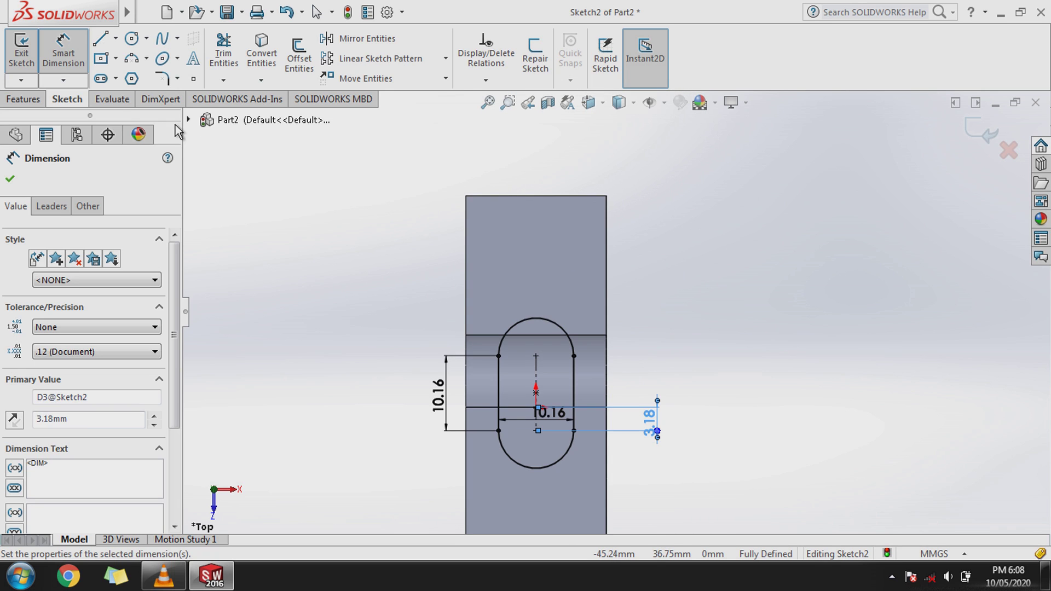
left_click(100, 58)
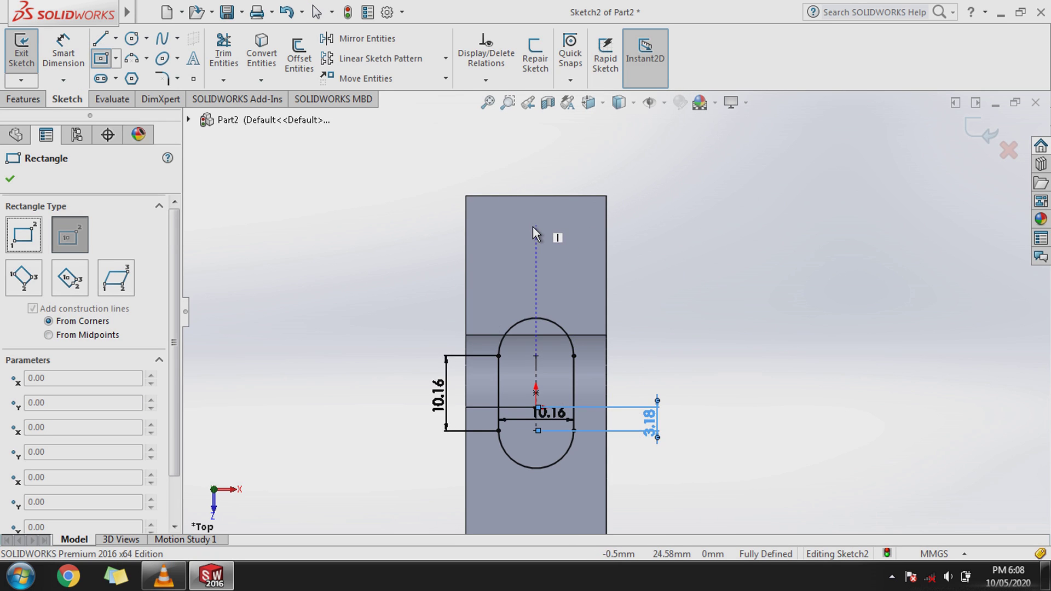
left_click(536, 231)
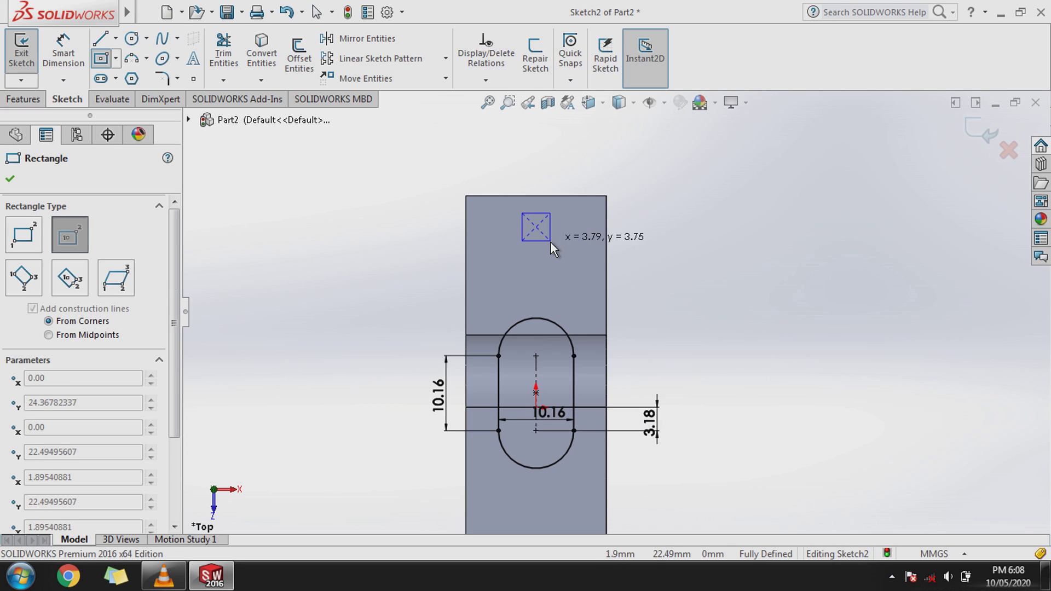
left_click(550, 242)
scroll(613, 312, "up", 3)
scroll(575, 453, "down", 2)
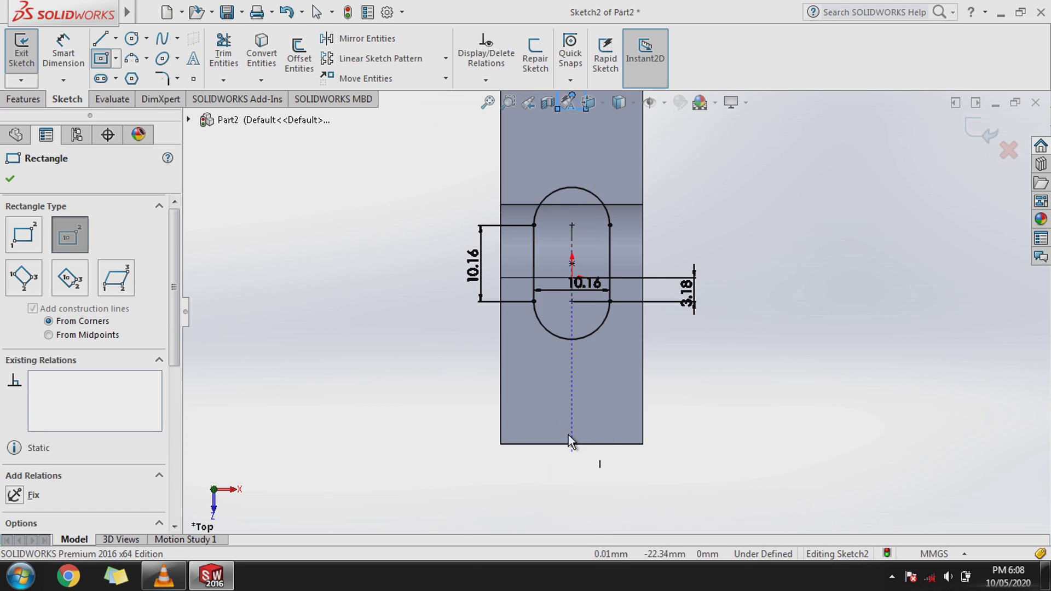
left_click(573, 380)
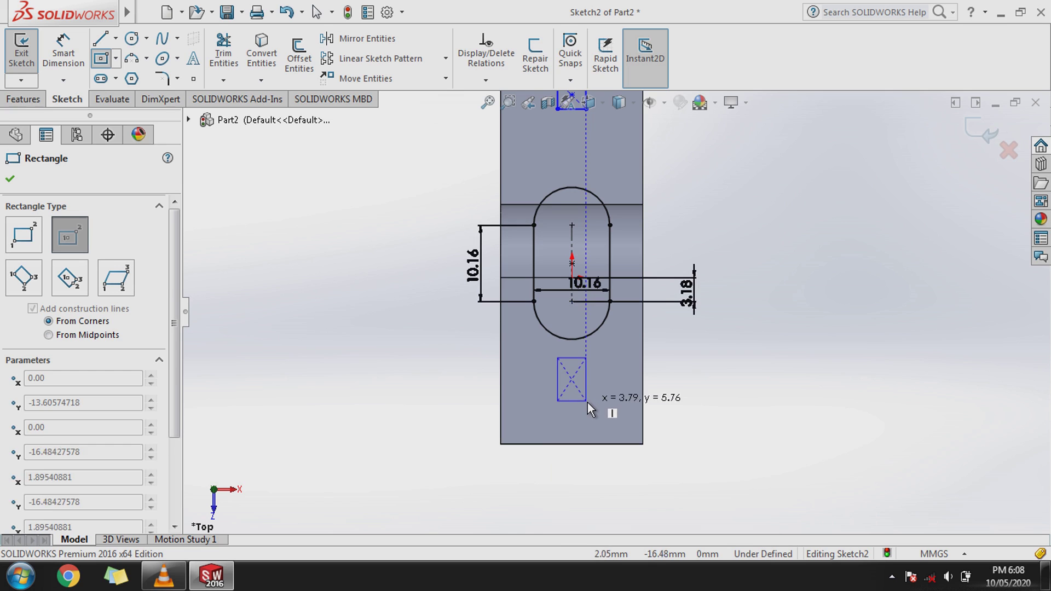
left_click(586, 401)
right_click(587, 402)
left_click(598, 409)
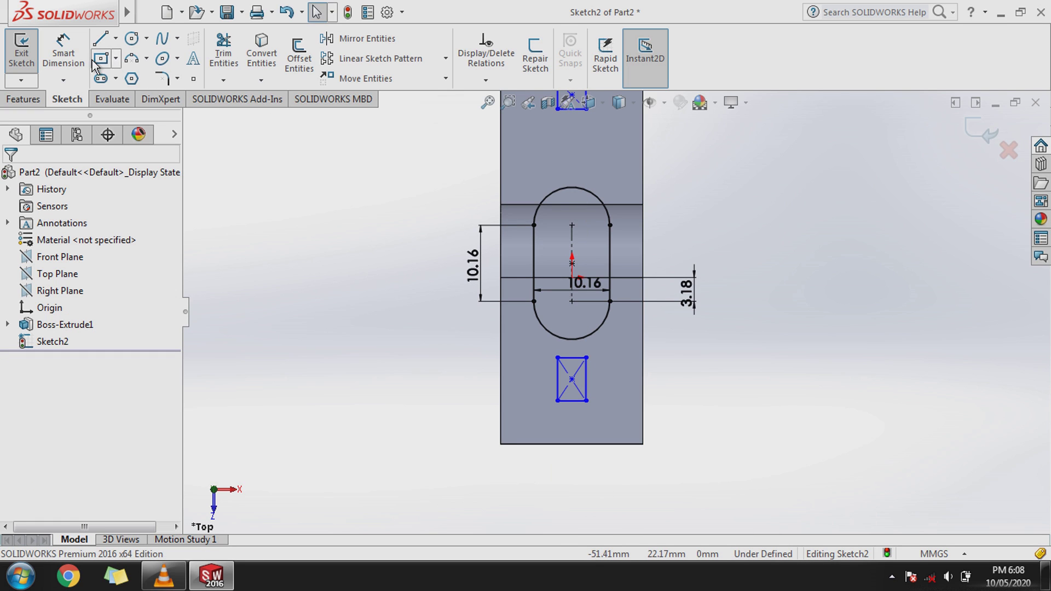
Dimension the upper rectangle 9.53 mm high and 9.53 mm wide.
scroll(569, 169, "up", 3)
scroll(575, 280, "down", 3)
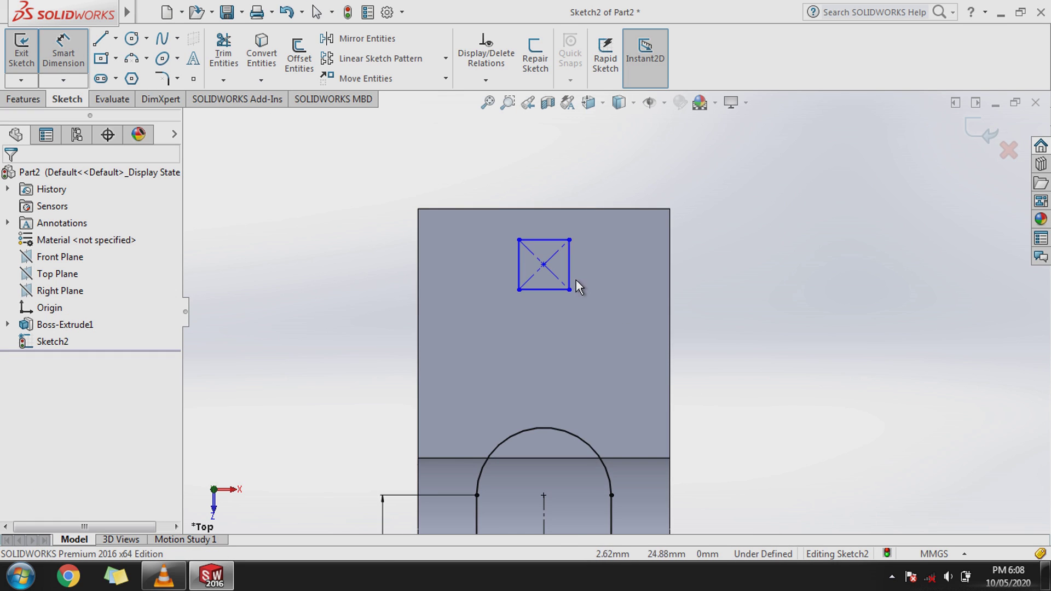
scroll(576, 279, "down", 3)
left_click(574, 278)
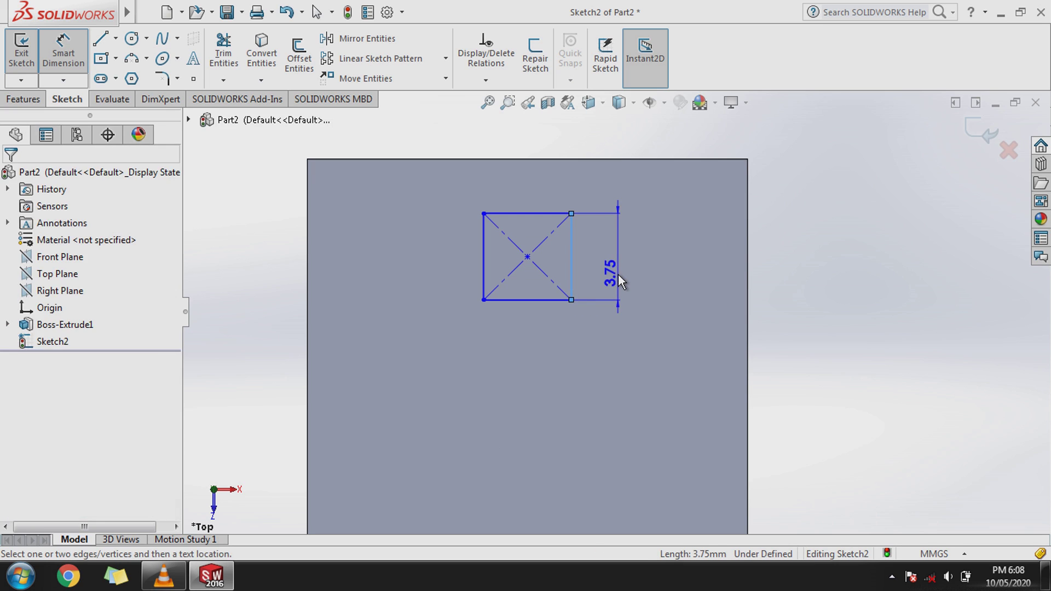
left_click(618, 274)
type("9.53")
key("Return")
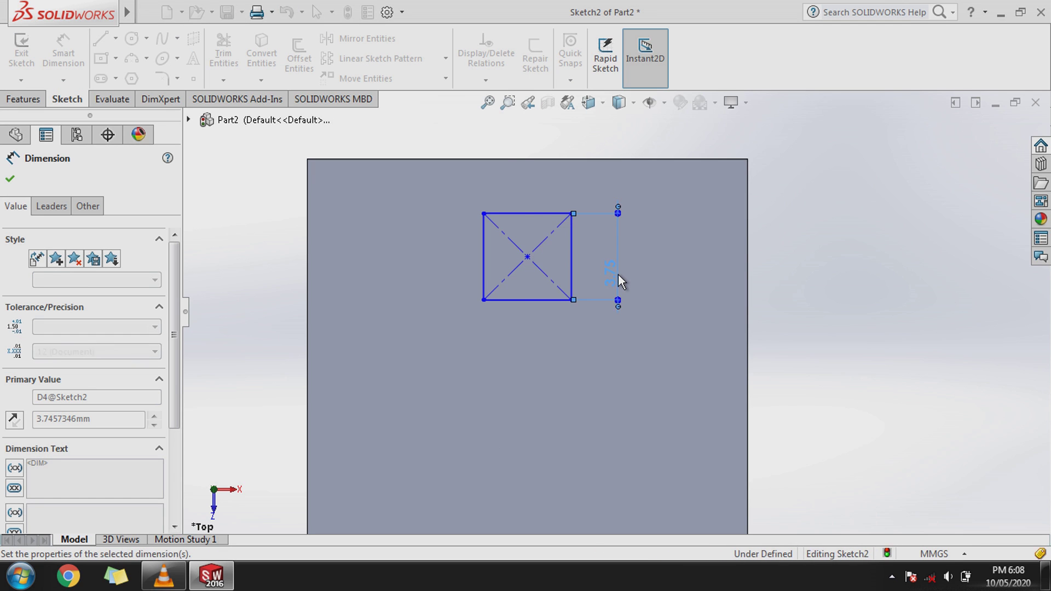
left_click(549, 304)
left_click(556, 375)
type("9.53")
key("Return")
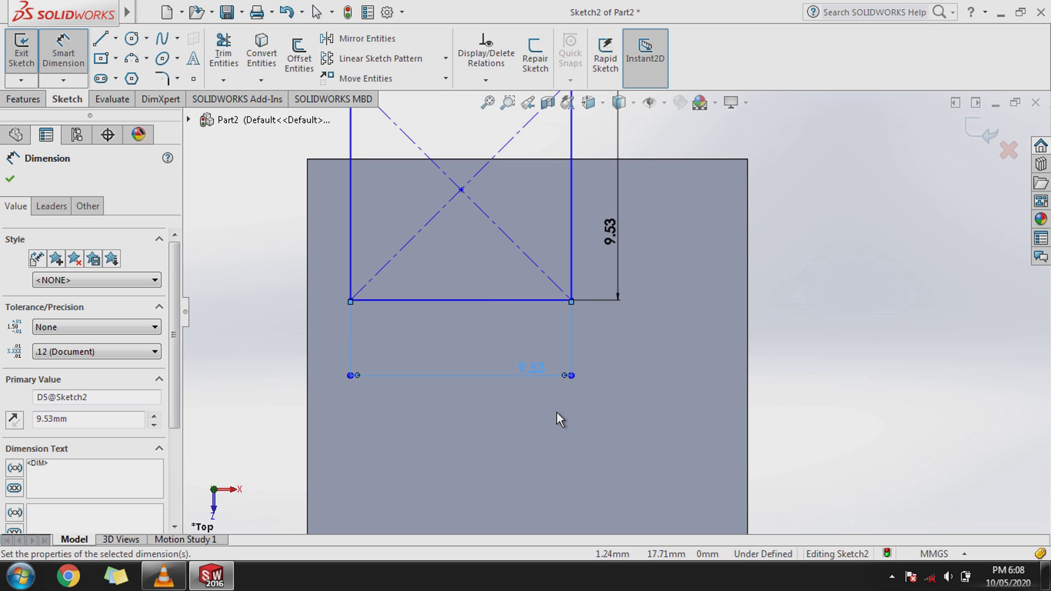
Dimension the lower rectangle's bottom and right edges to 9.53 mm each.
key("f")
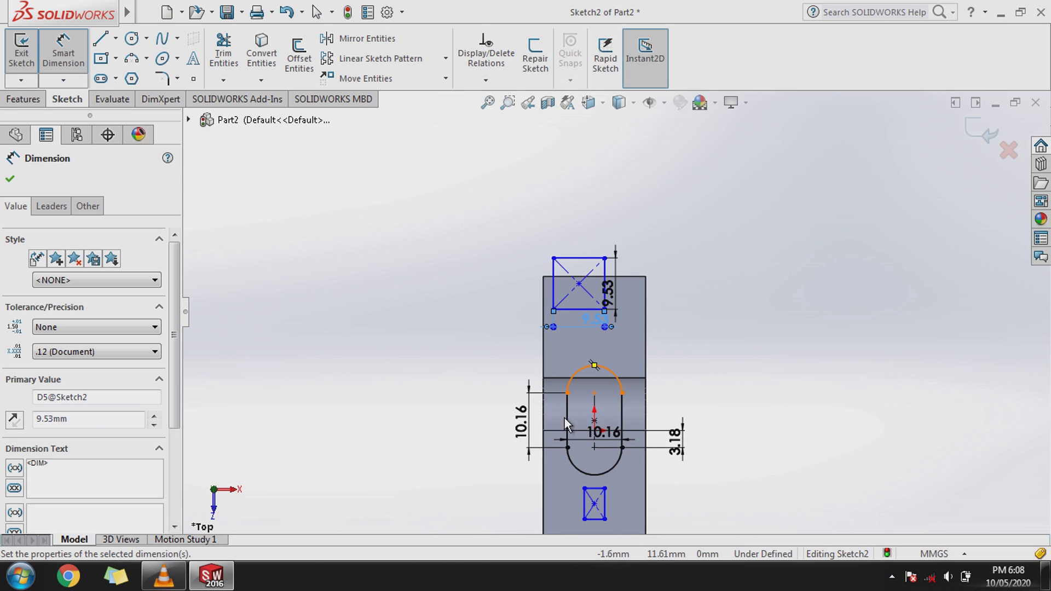
scroll(596, 531, "down", 5)
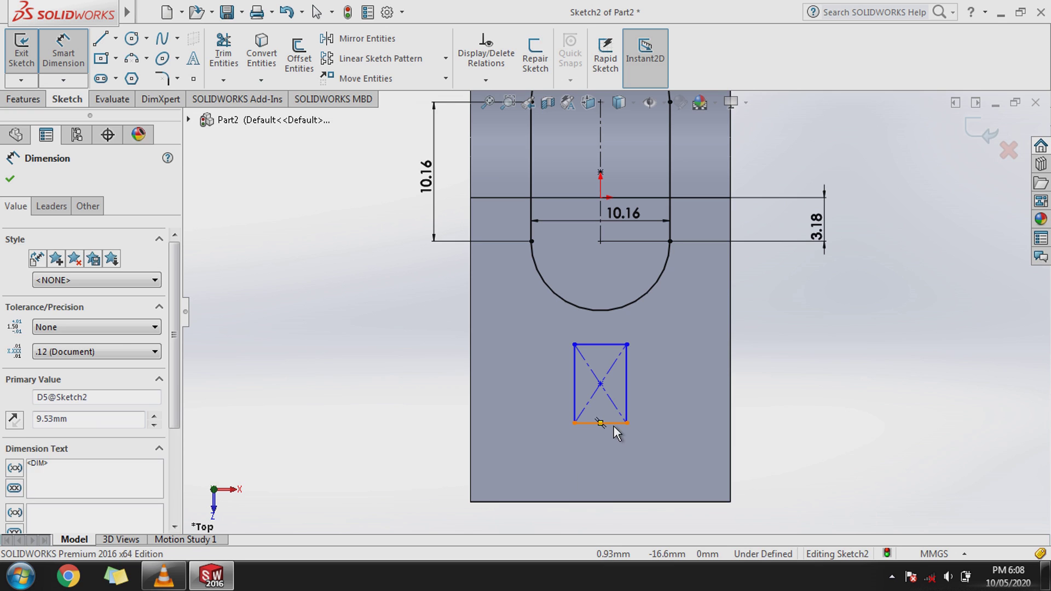
left_click(613, 425)
left_click(612, 462)
type("9.")
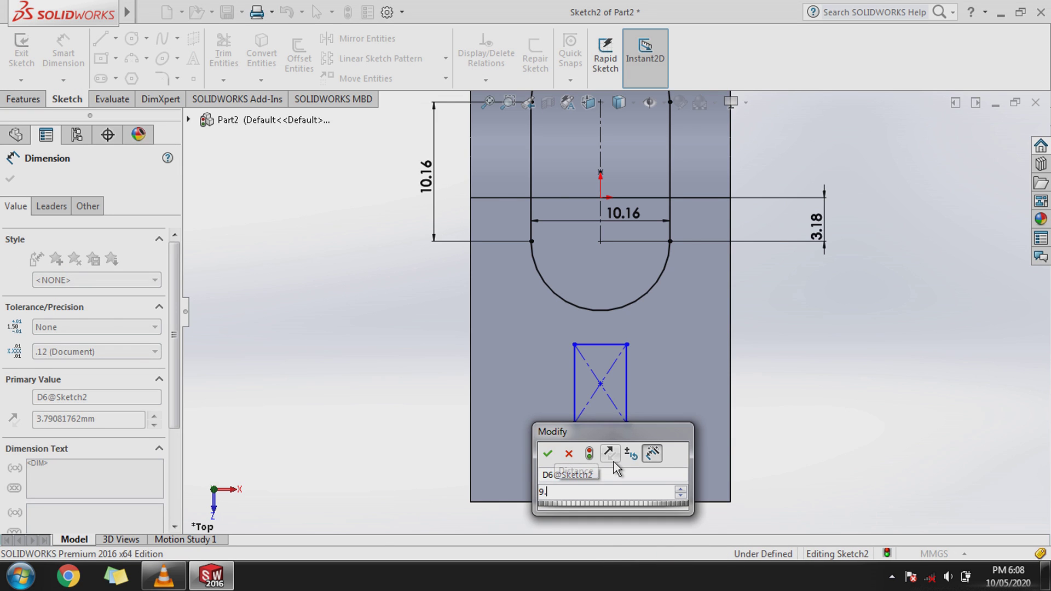
type("53")
key("Return")
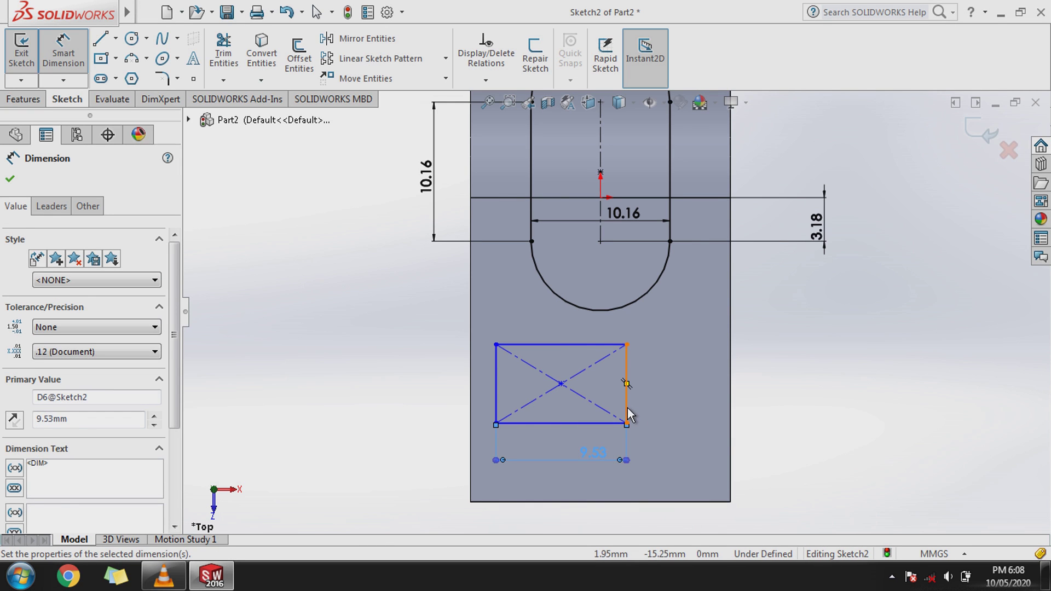
left_click(627, 408)
left_click(789, 406)
type("9.")
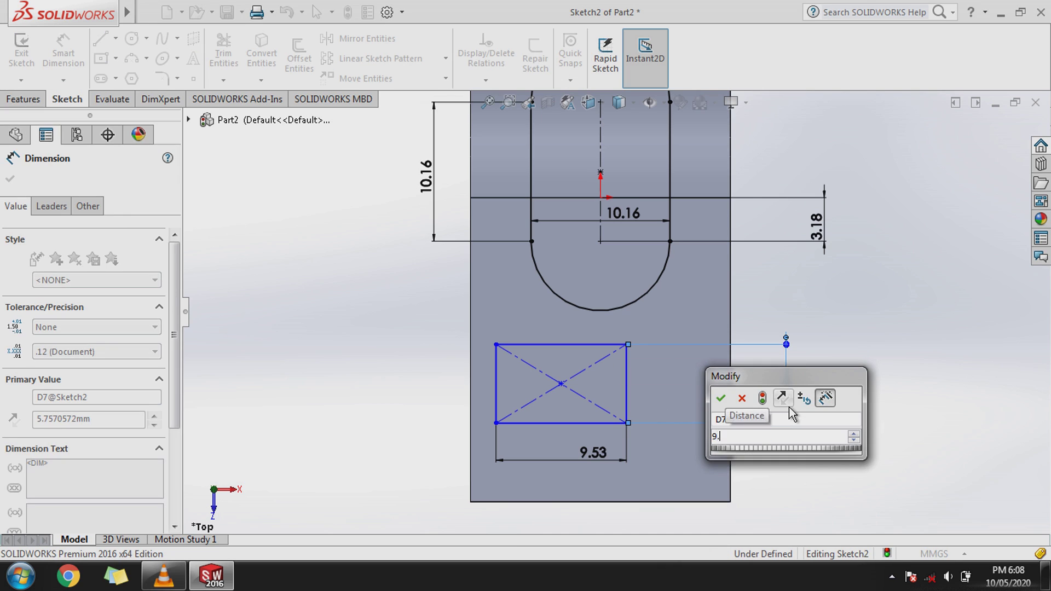
type("53")
key("Return")
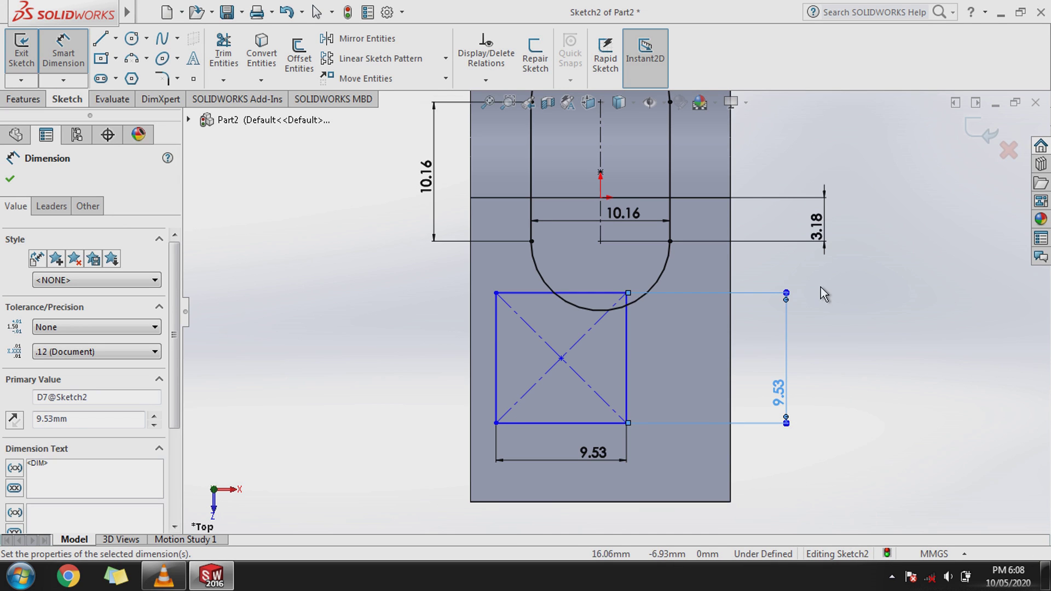
left_click(80, 69)
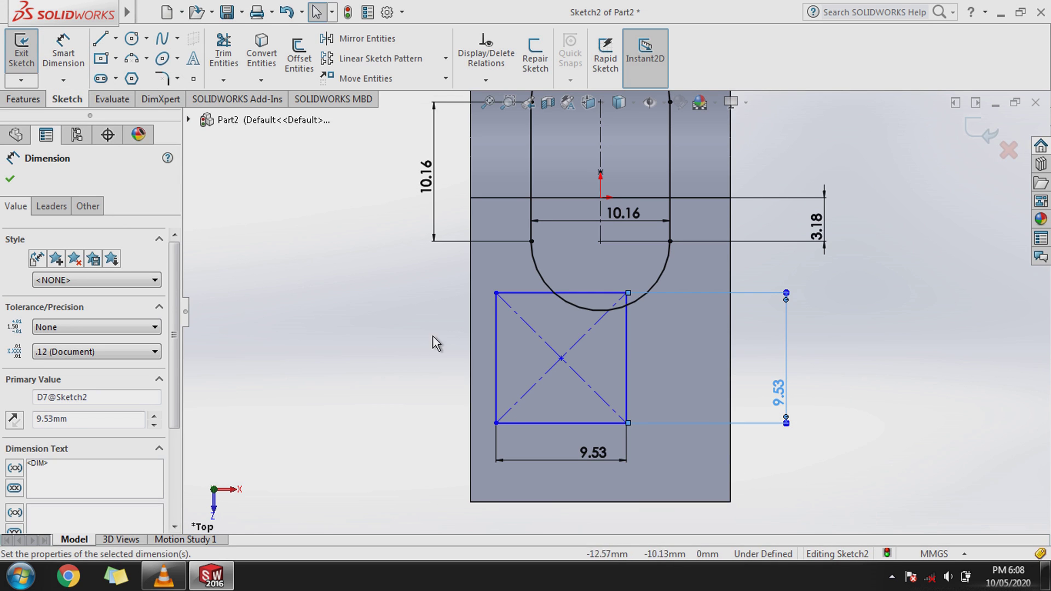
Align both square centre points vertically with the origin.
left_click(561, 358)
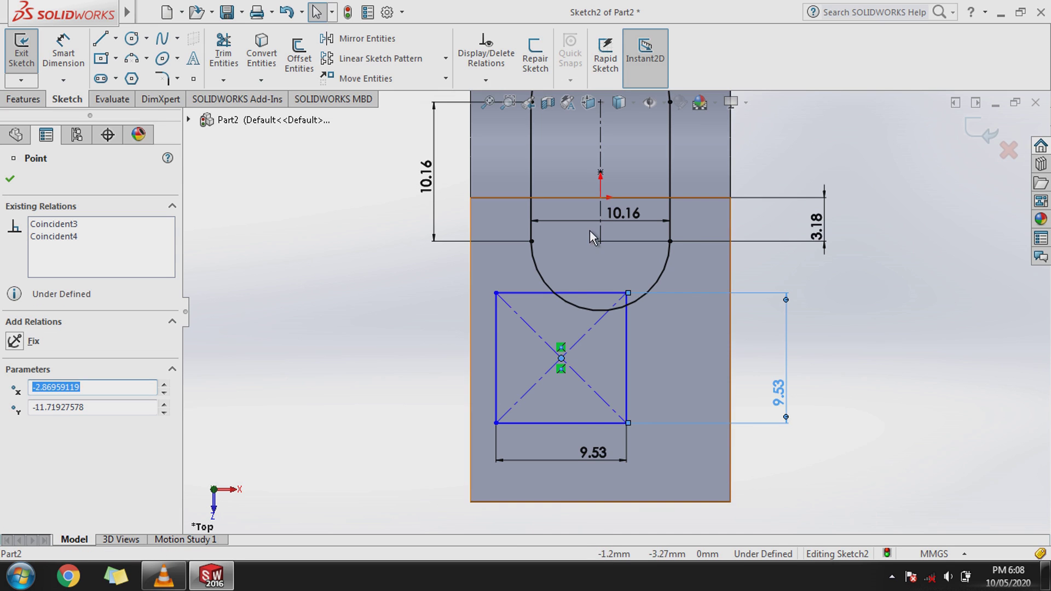
left_click(600, 197, "ctrl")
scroll(630, 277, "up", 3)
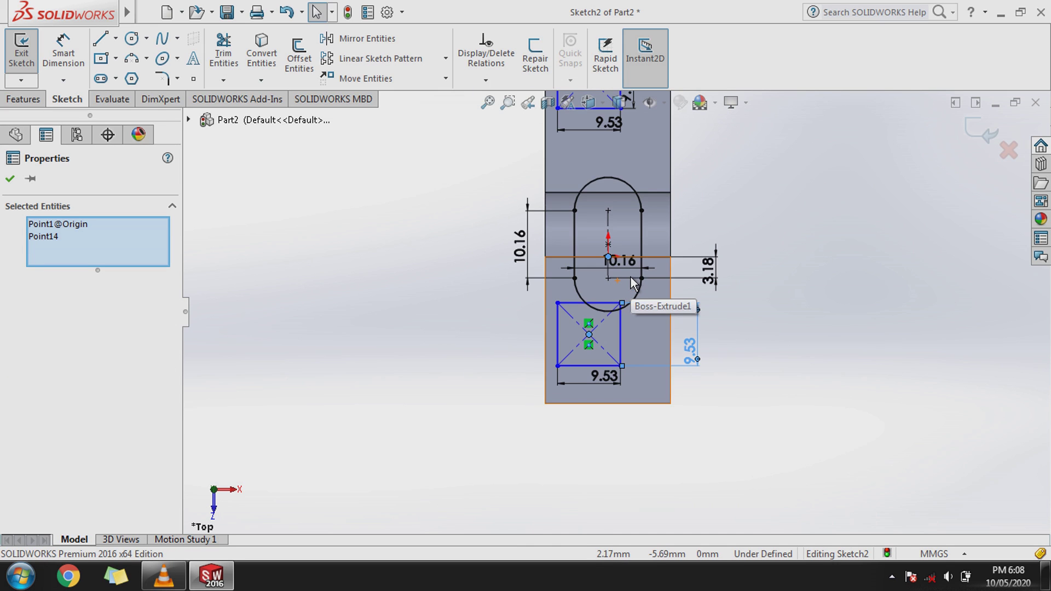
left_click(11, 179)
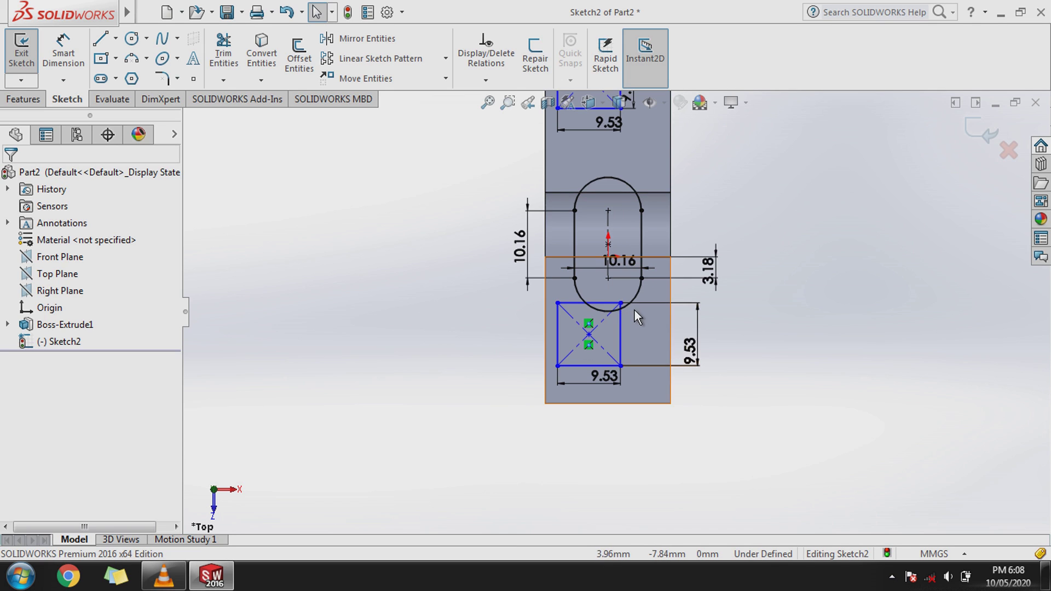
scroll(610, 306, "down", 3)
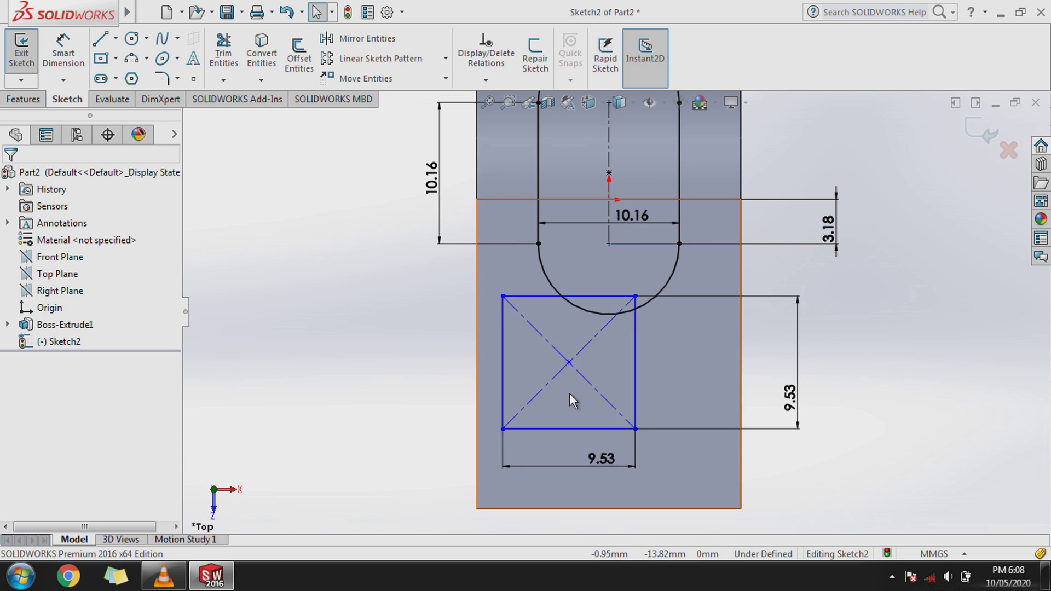
left_click(569, 362)
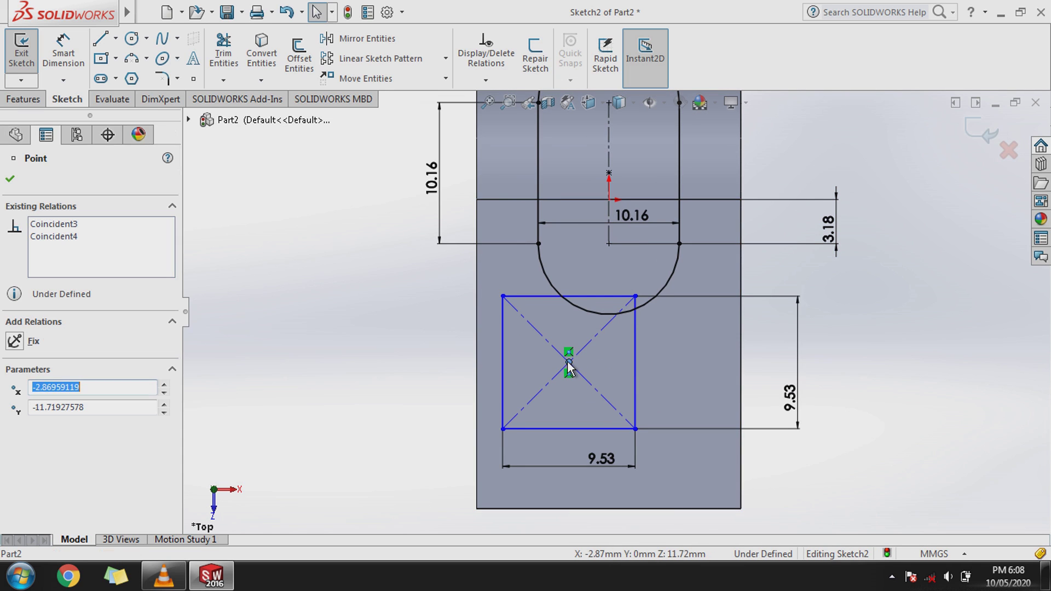
left_click(609, 199, "ctrl")
scroll(619, 259, "up", 1)
scroll(619, 260, "up", 2)
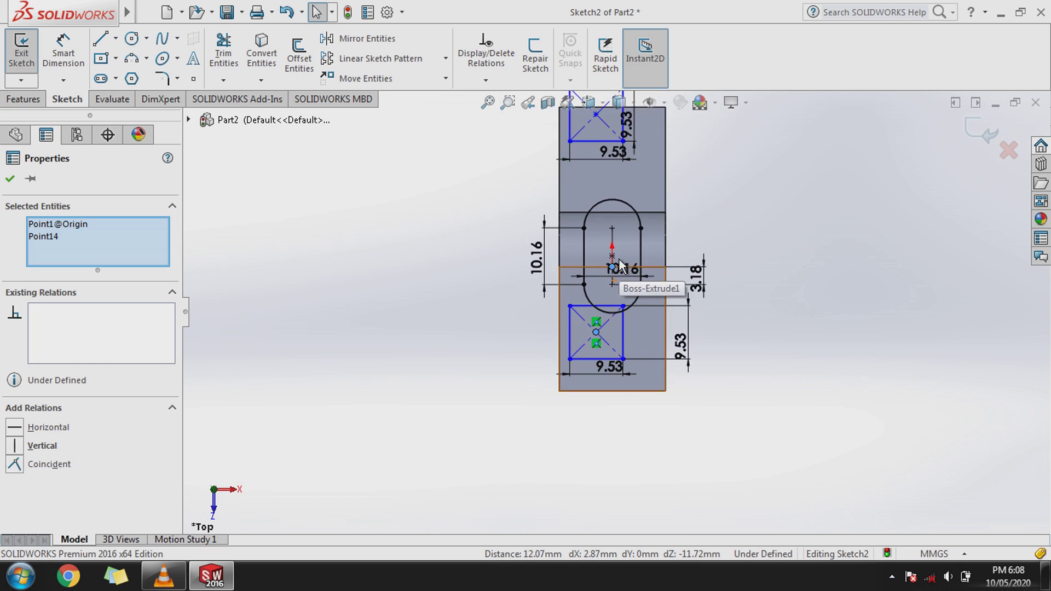
scroll(617, 238, "up", 1)
scroll(601, 207, "down", 2)
scroll(611, 224, "down", 1)
scroll(612, 233, "down", 2)
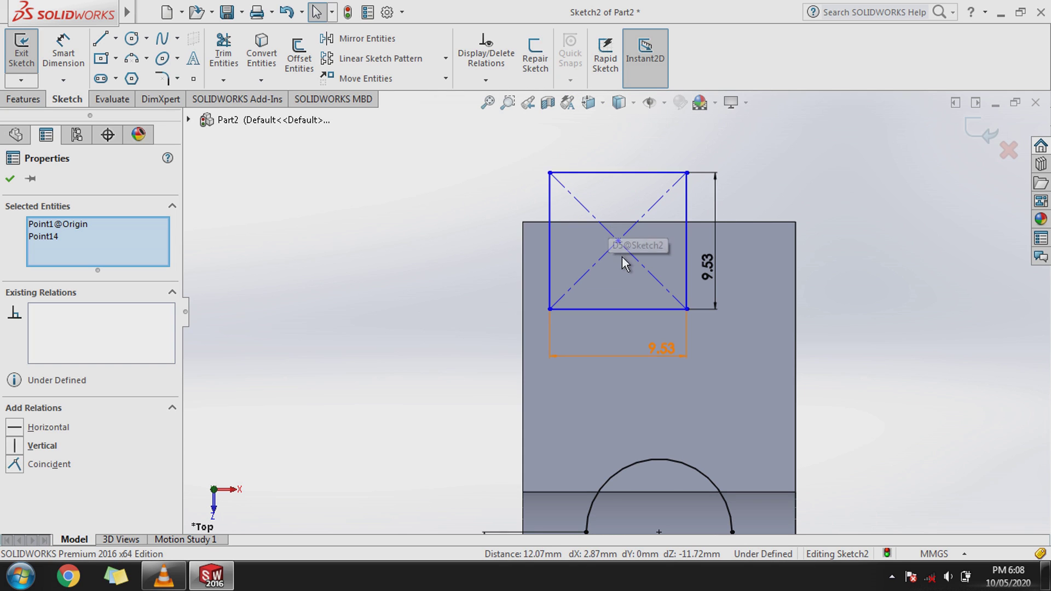
left_click(617, 241, "ctrl")
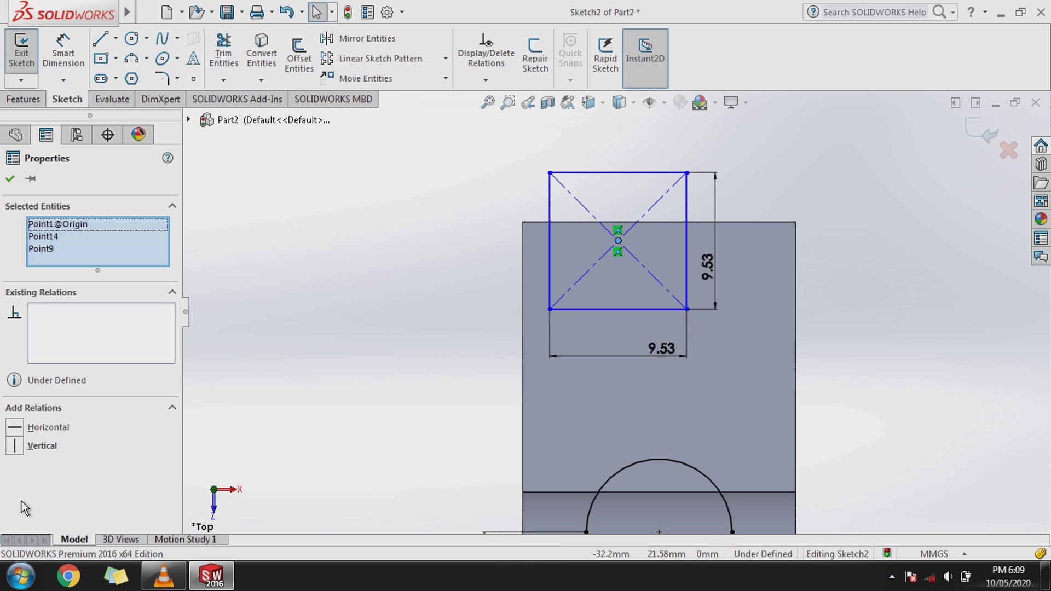
left_click(20, 452)
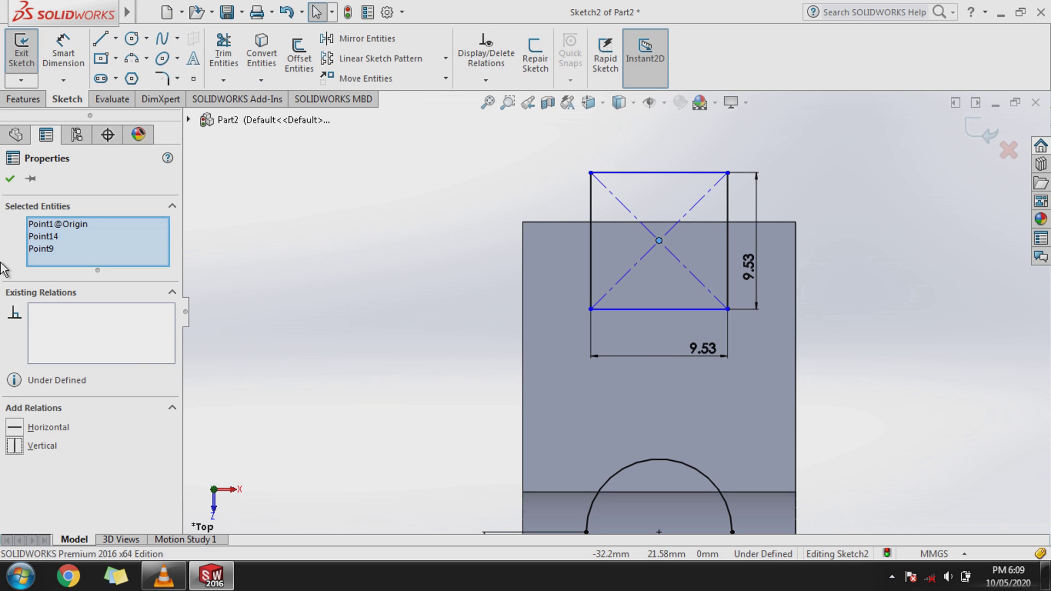
left_click(9, 178)
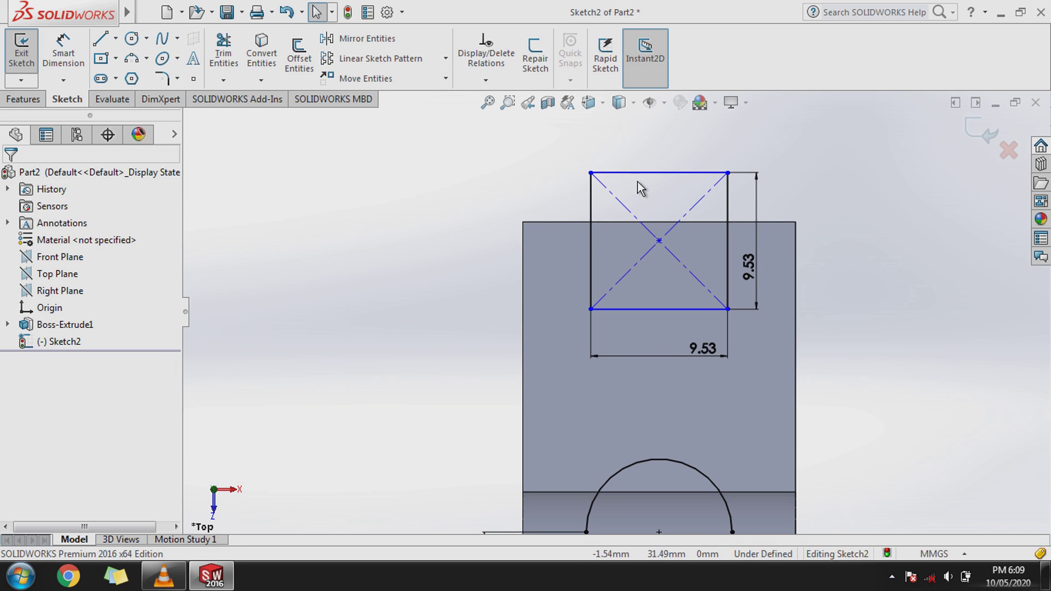
Make each square's outer side collinear with the part's top and bottom edges.
left_click(656, 173)
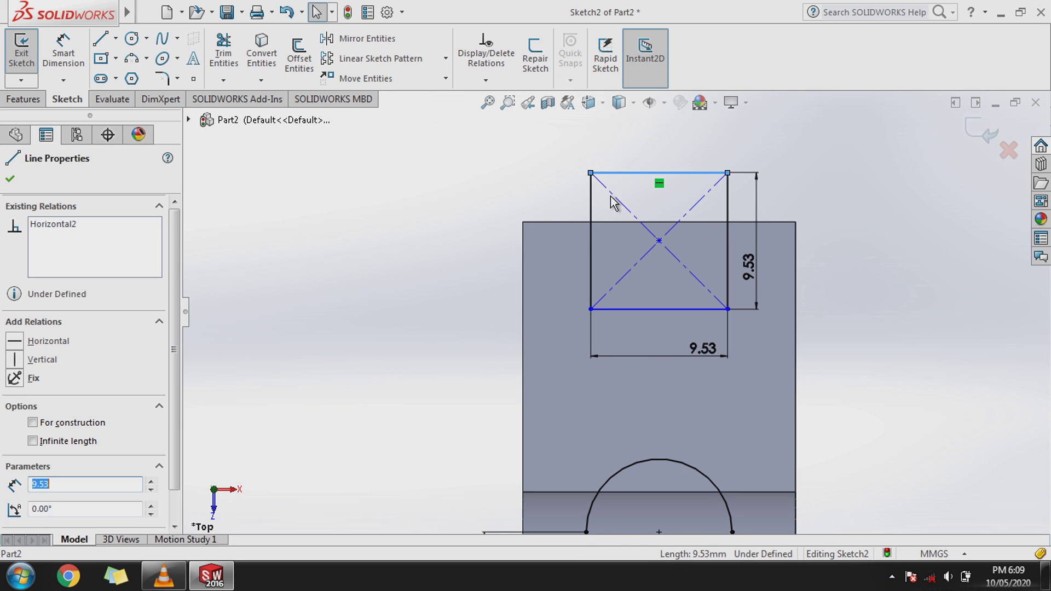
left_click(565, 223, "ctrl")
left_click(15, 433)
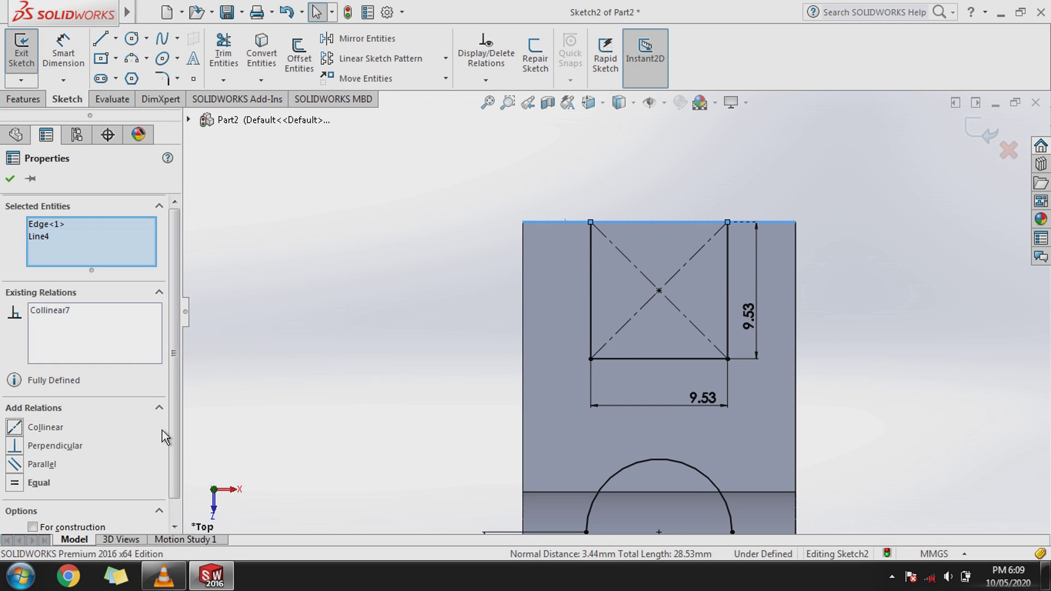
scroll(207, 429, "up", 3)
left_click(9, 177)
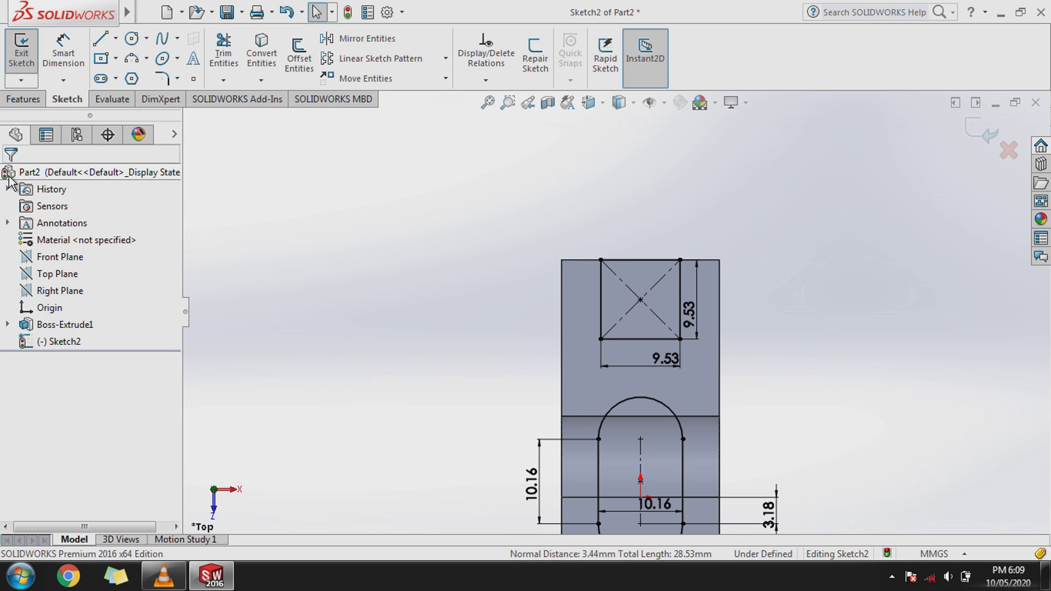
scroll(524, 403, "up", 3)
scroll(633, 449, "down", 3)
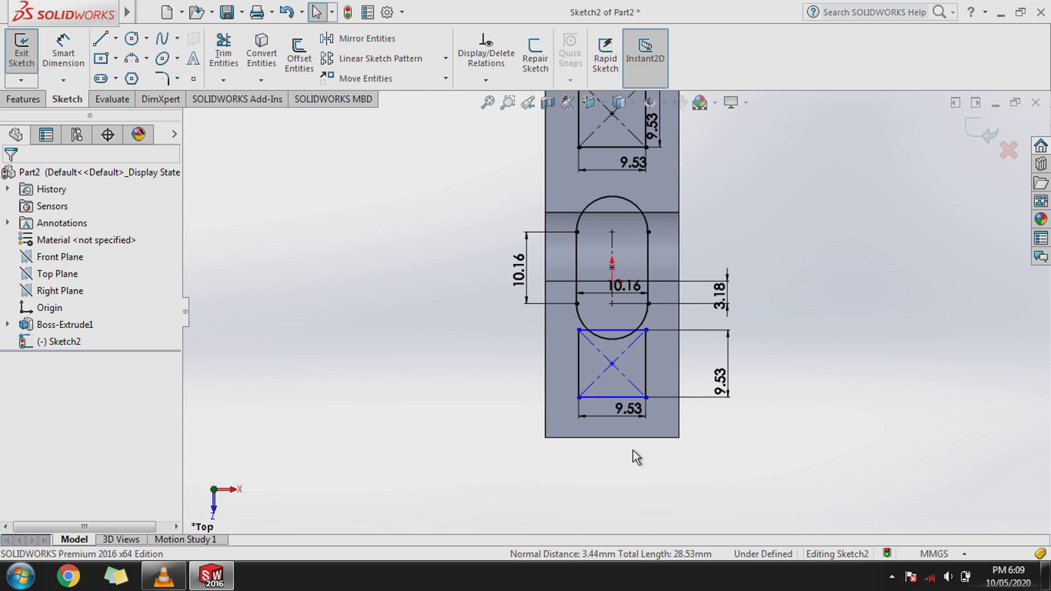
left_click(610, 398)
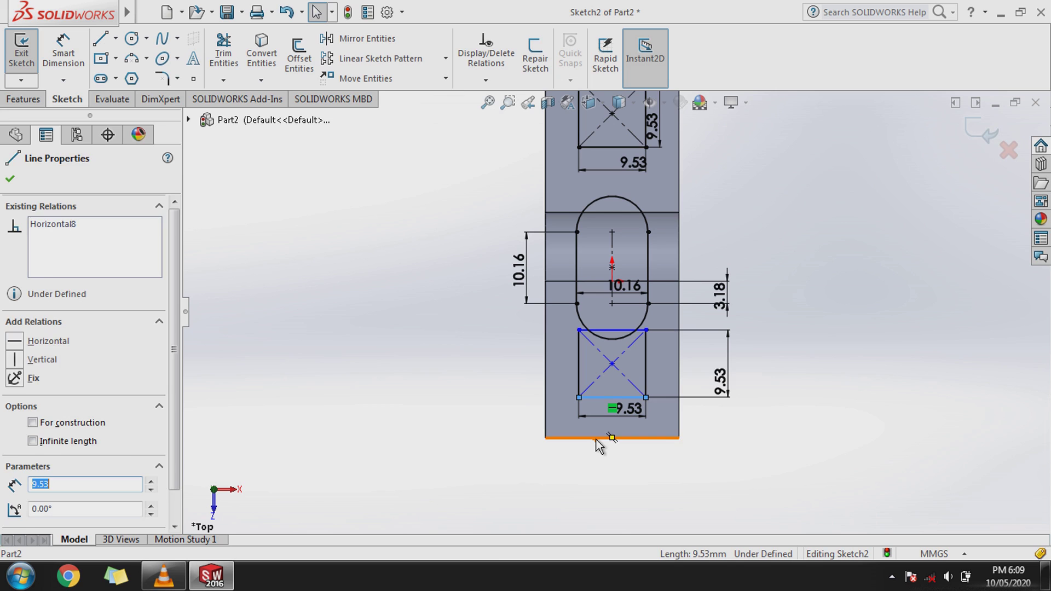
left_click(596, 438, "ctrl")
left_click(16, 432)
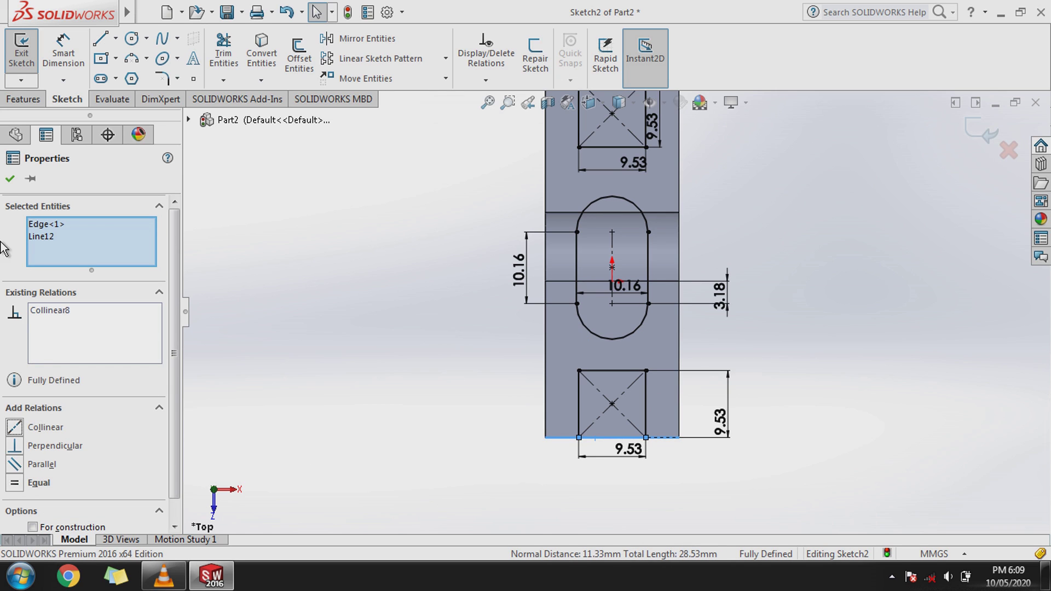
left_click(6, 185)
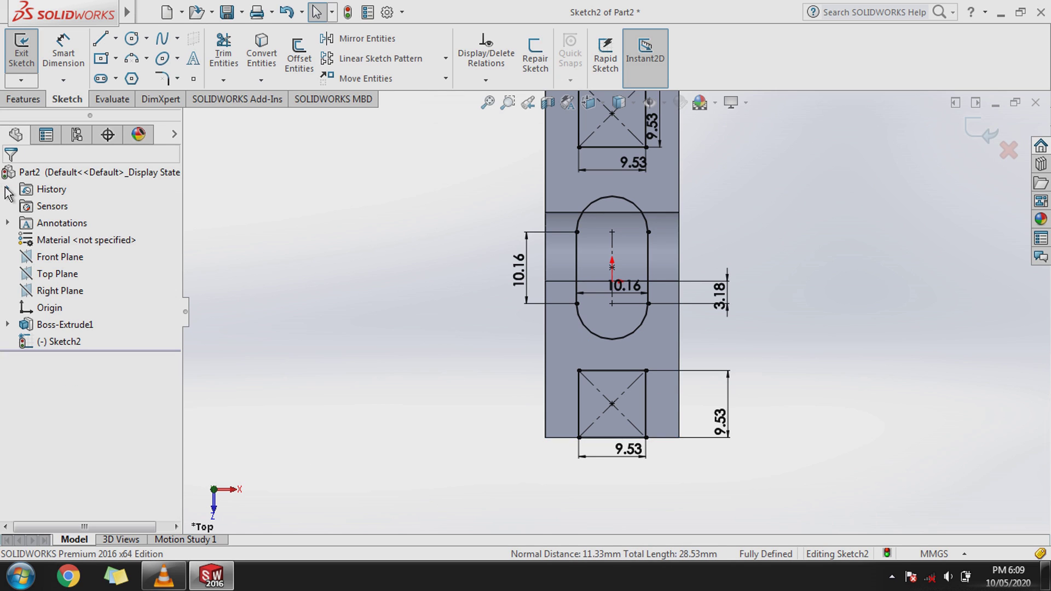
Exit the sketch, cut-extrude it Through All - Both, and orbit to view the cuts.
left_click(24, 64)
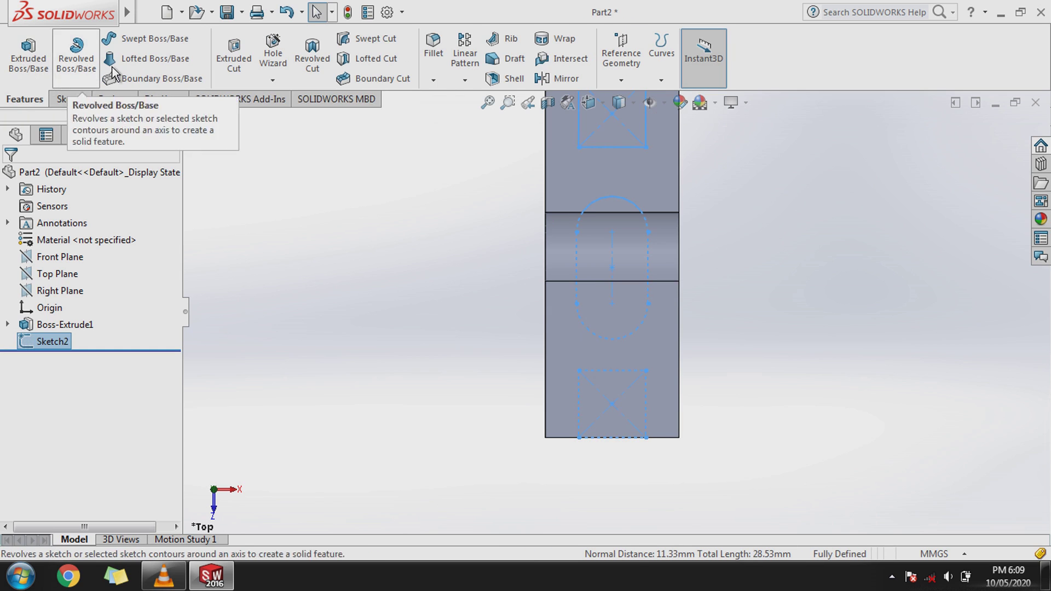
left_click(233, 60)
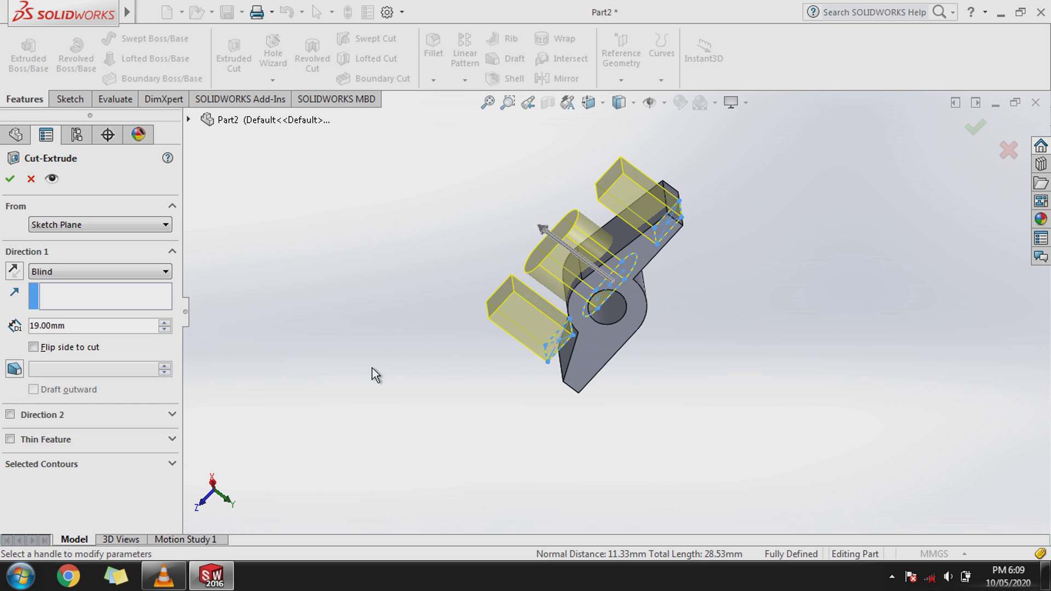
left_click(100, 274)
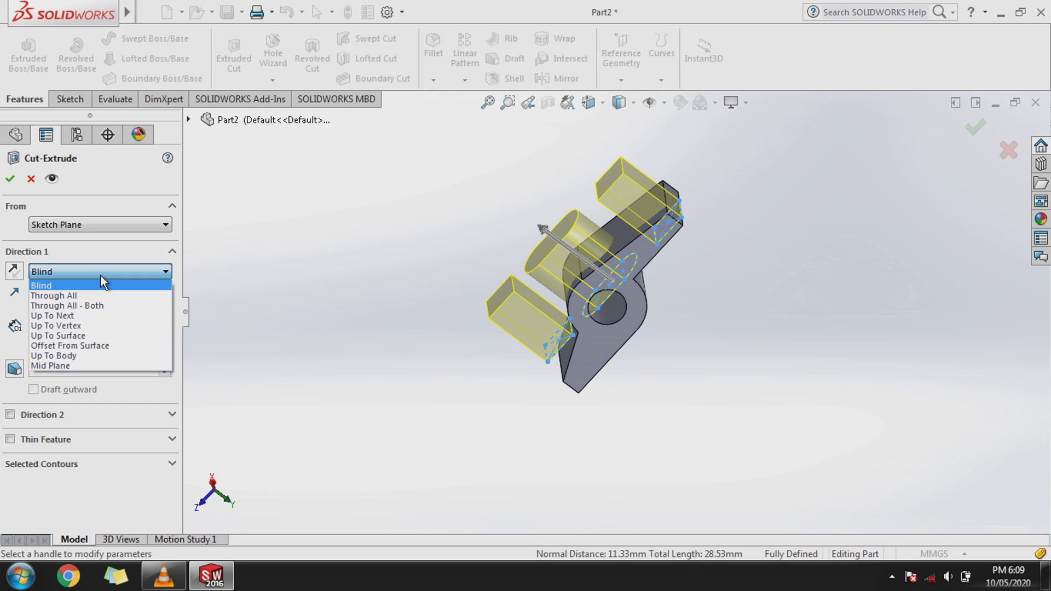
left_click(114, 305)
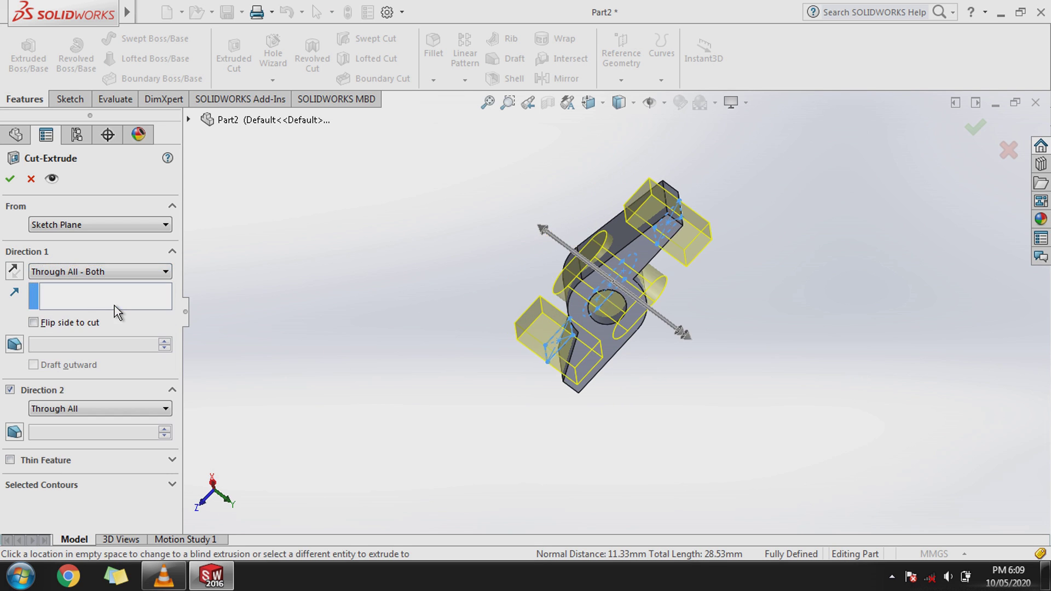
left_click(14, 186)
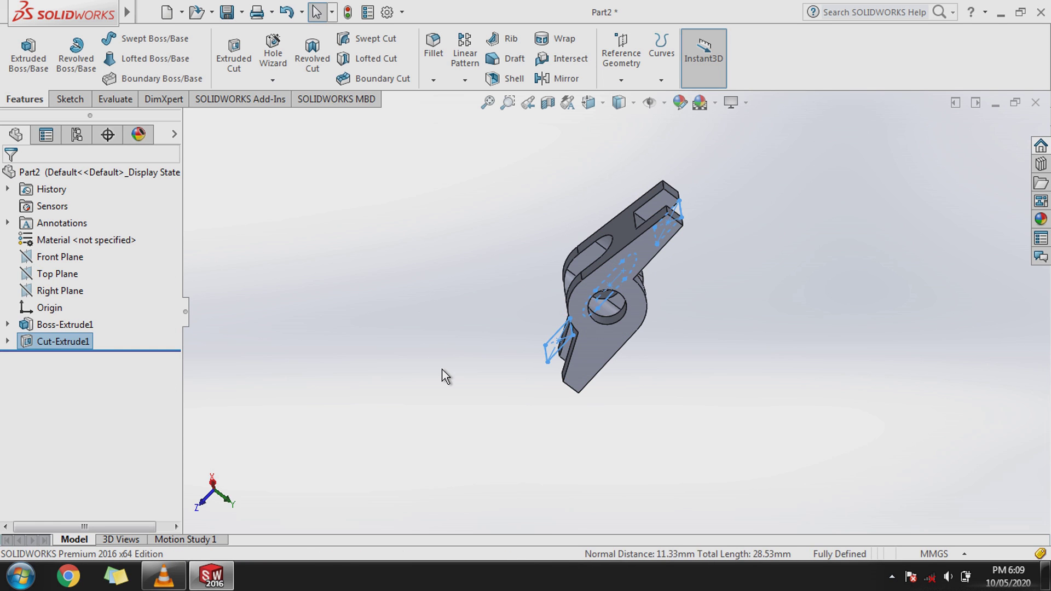
mouse_move(454, 379)
middle_mouse_down()
mouse_move(599, 498)
mouse_move(748, 517)
mouse_move(721, 368)
mouse_move(720, 478)
mouse_move(643, 469)
mouse_move(670, 521)
middle_mouse_up()
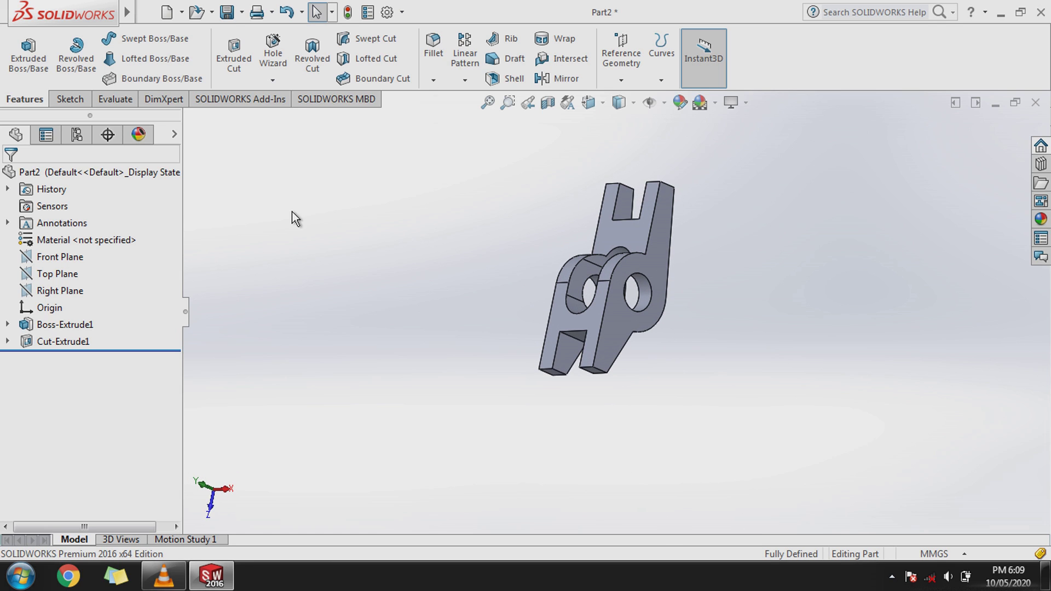
Set up a Distance-distance chamfer with D1 2.54 mm and D2 7.62 mm.
left_click(433, 79)
left_click(435, 117)
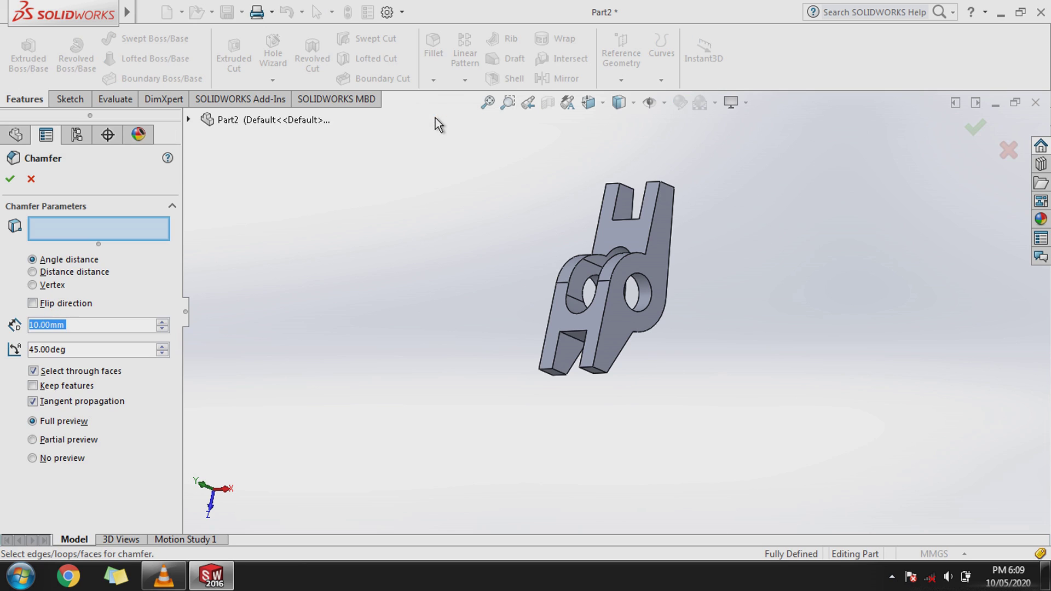
left_click(108, 276)
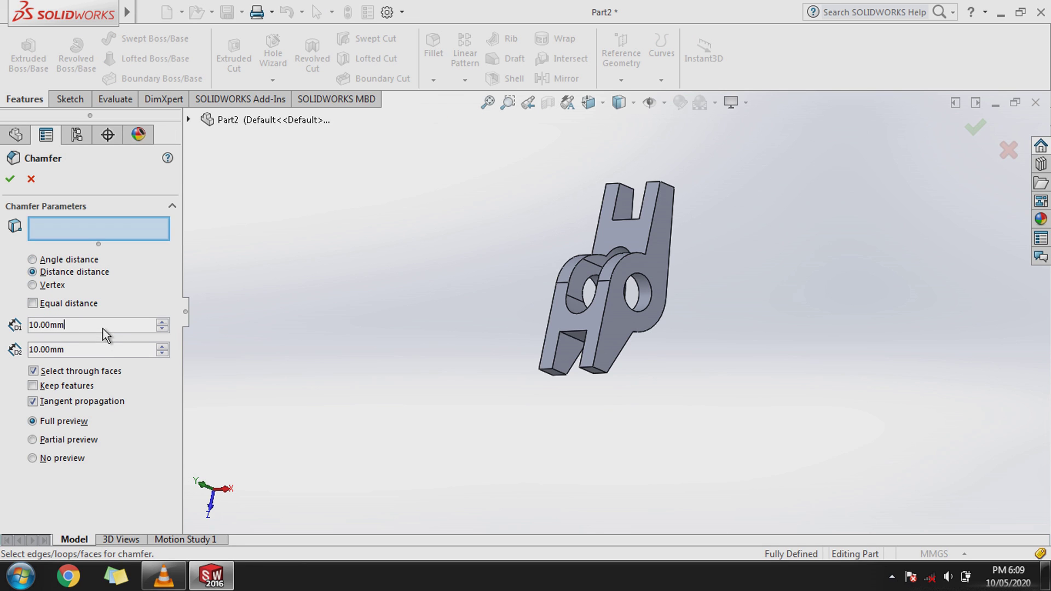
double_click(105, 324)
type("2.54")
key("Tab")
type("7.62")
key("Return")
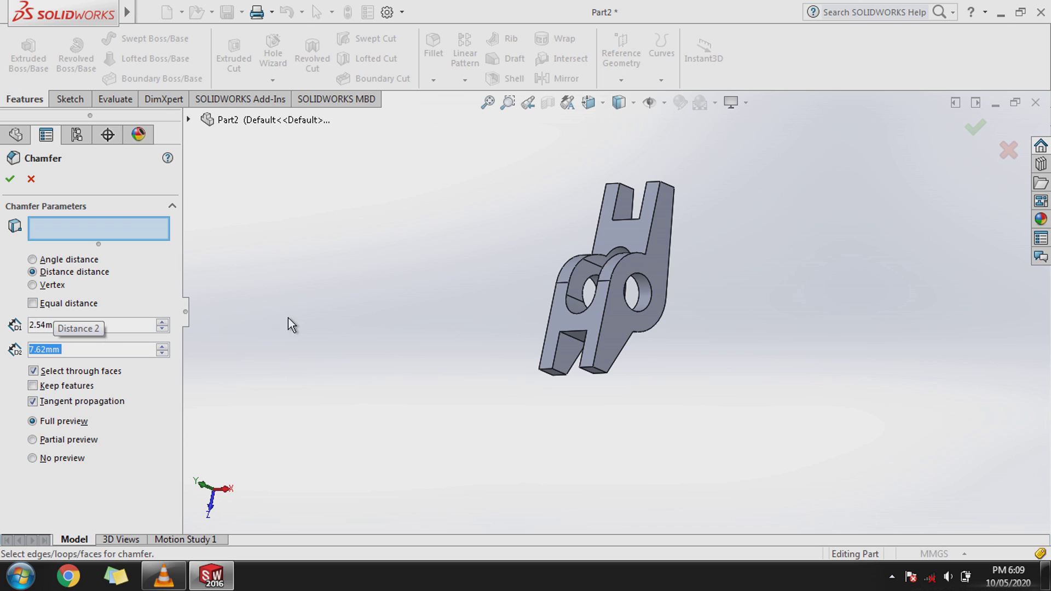
Pick the tab end edges to chamfer, removing an unwanted face from the selection.
mouse_move(481, 405)
middle_mouse_down()
mouse_move(534, 364)
mouse_move(449, 260)
mouse_move(440, 298)
mouse_move(478, 365)
middle_mouse_up()
scroll(481, 366, "down", 3)
scroll(553, 325, "down", 3)
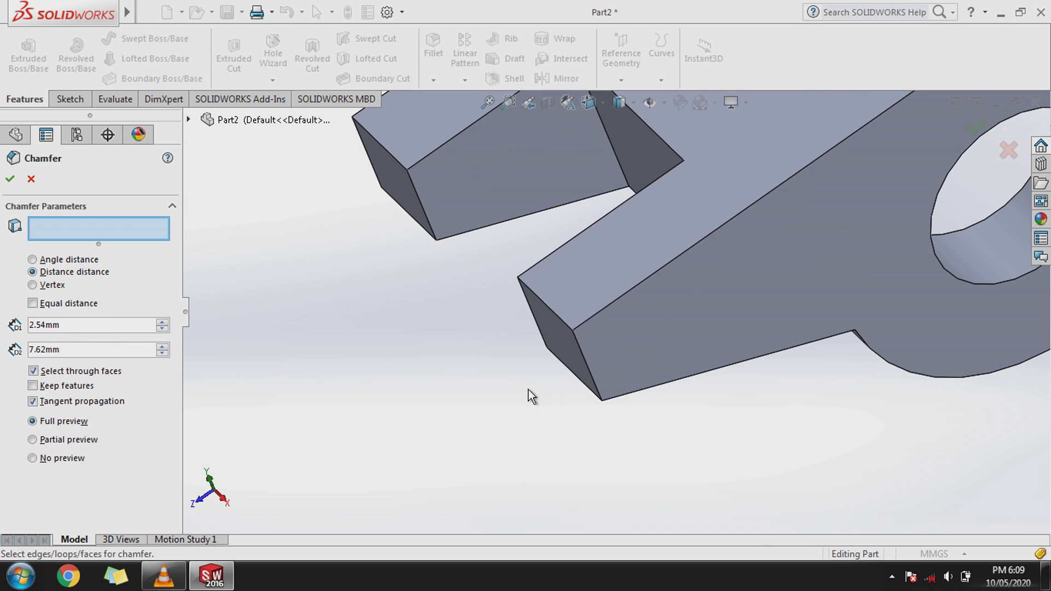
left_click(595, 383)
scroll(528, 431, "up", 3)
scroll(529, 431, "up", 1)
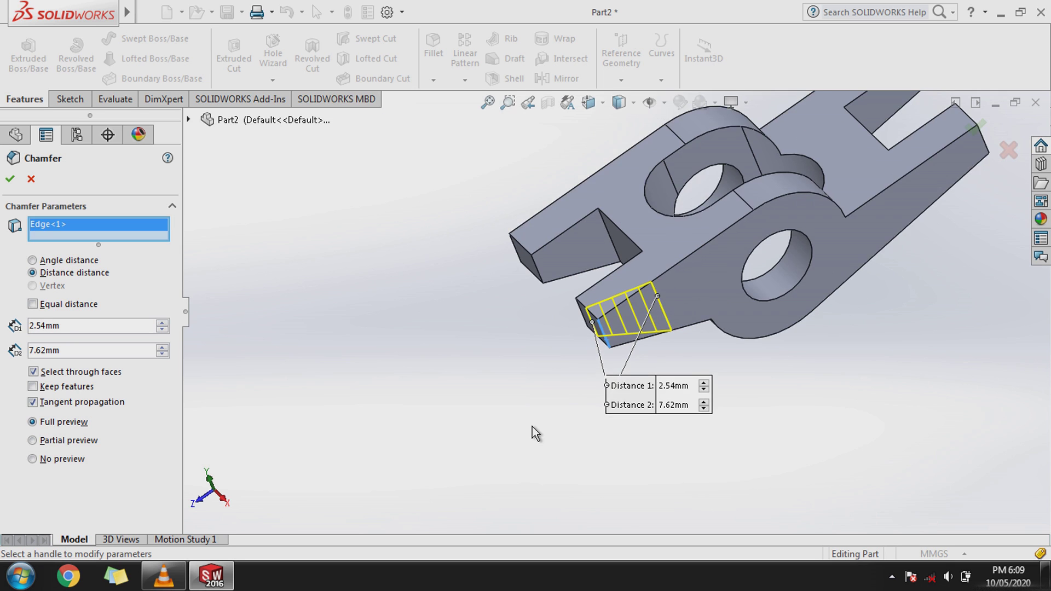
scroll(708, 265, "up", 2)
scroll(715, 265, "down", 4)
scroll(694, 281, "down", 2)
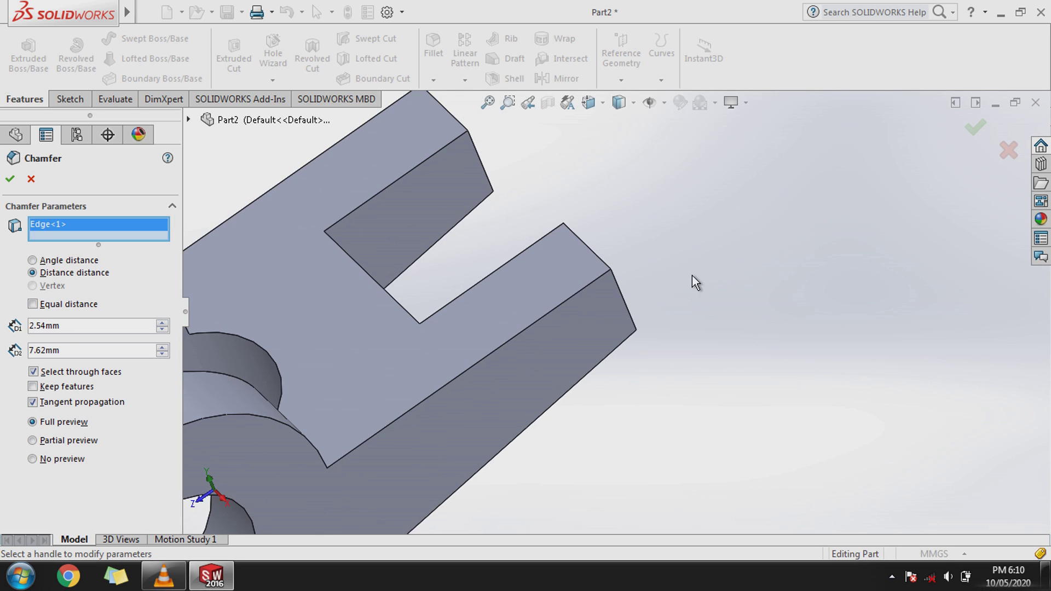
scroll(681, 311, "down", 1)
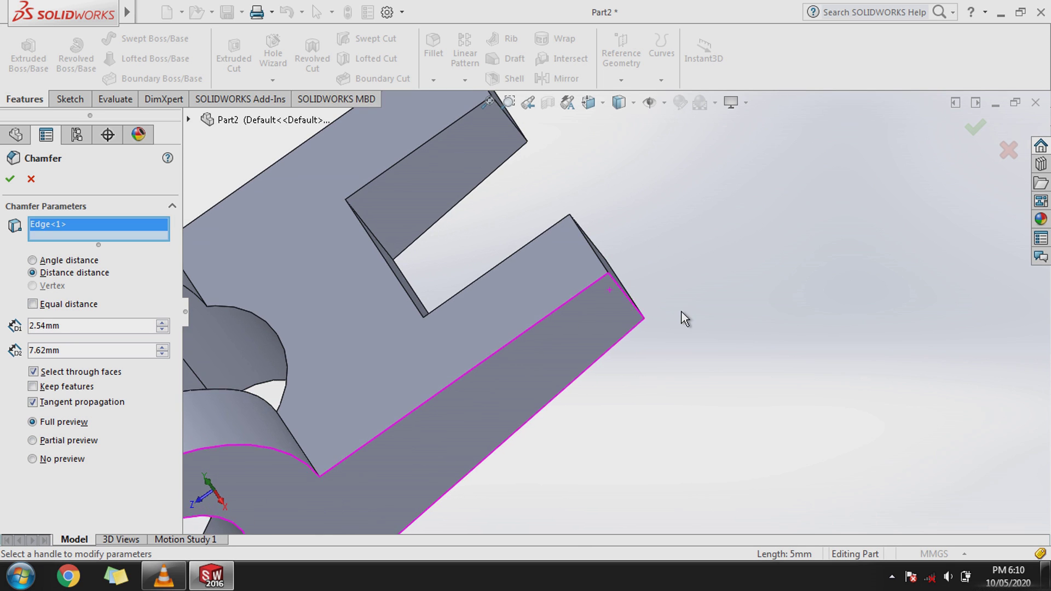
left_click(627, 301)
scroll(628, 344, "up", 5)
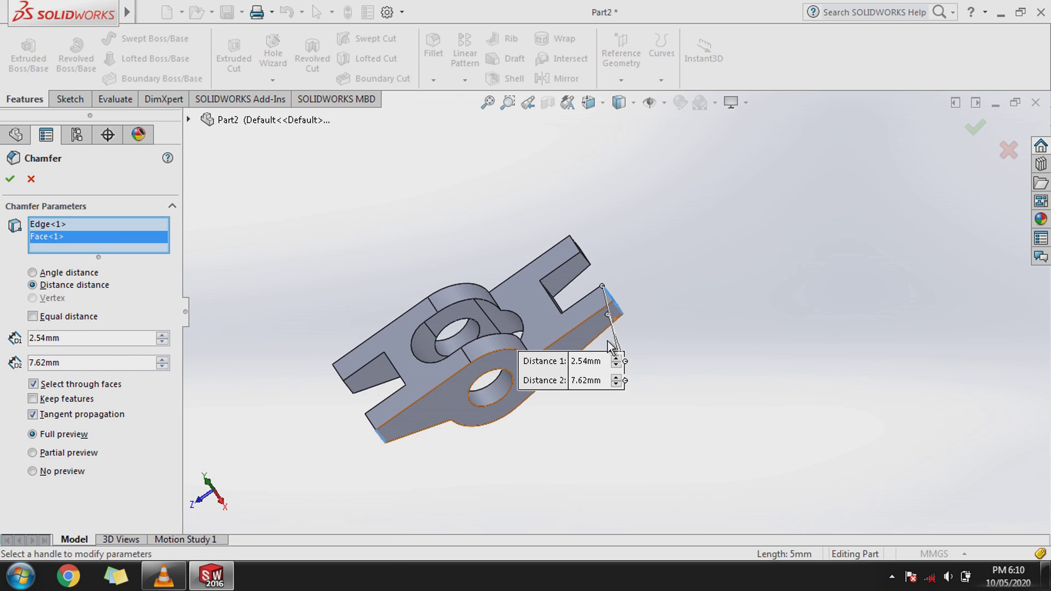
right_click(86, 237)
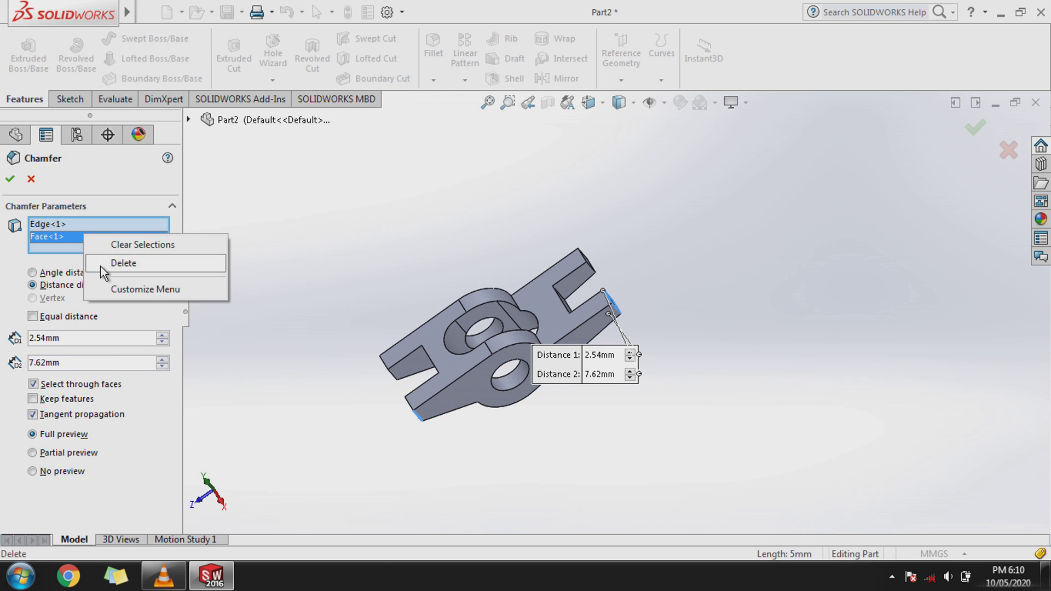
left_click(122, 261)
Add an edge on the other tab and confirm Chamfer1.
mouse_move(357, 416)
middle_mouse_down()
mouse_move(304, 312)
mouse_move(274, 373)
middle_mouse_up()
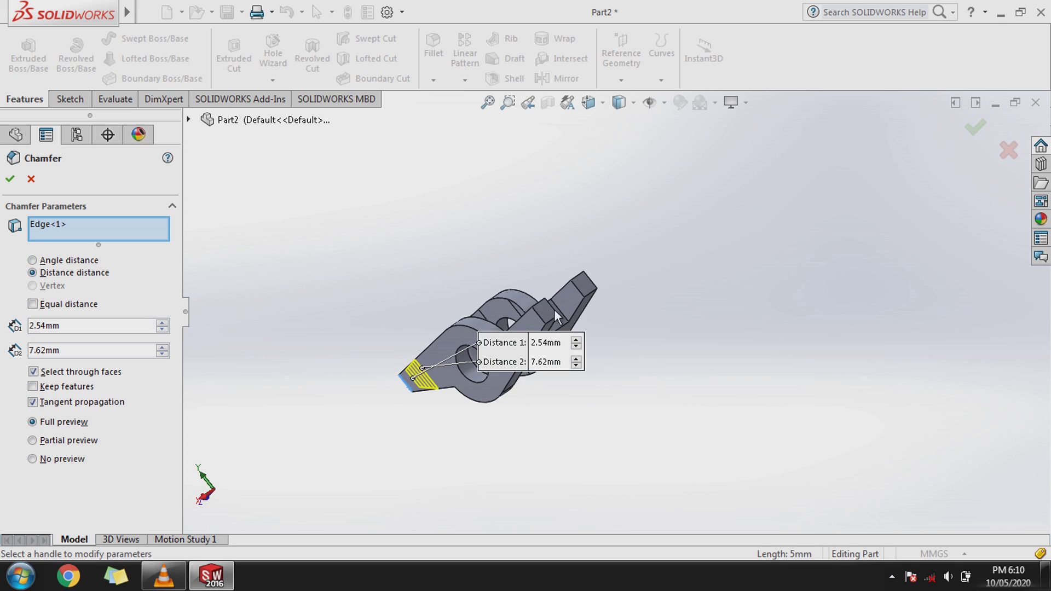
scroll(575, 298, "down", 1)
scroll(576, 296, "down", 4)
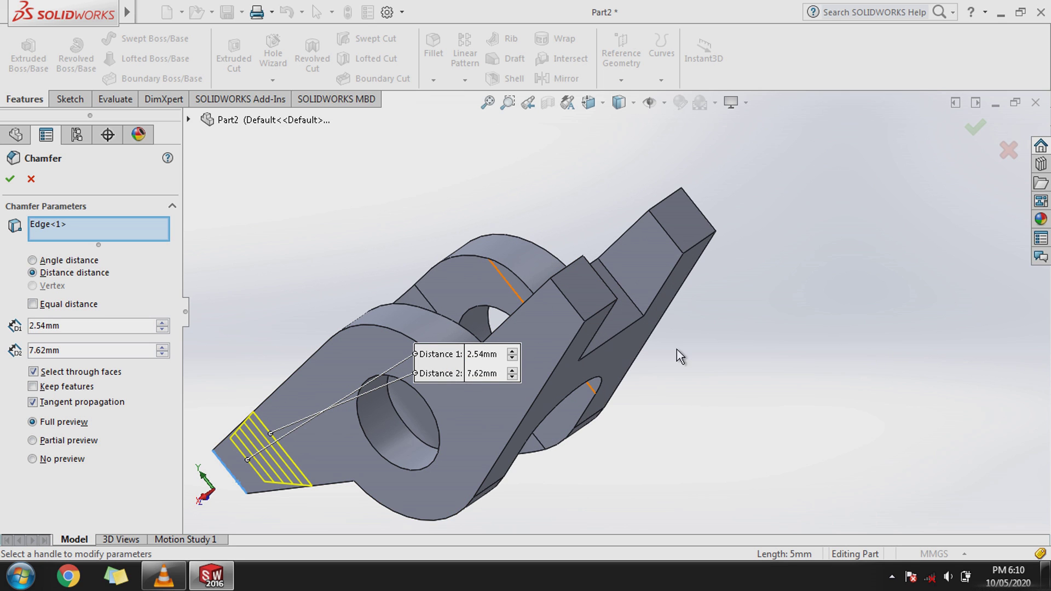
left_click(571, 309)
scroll(604, 388, "up", 3)
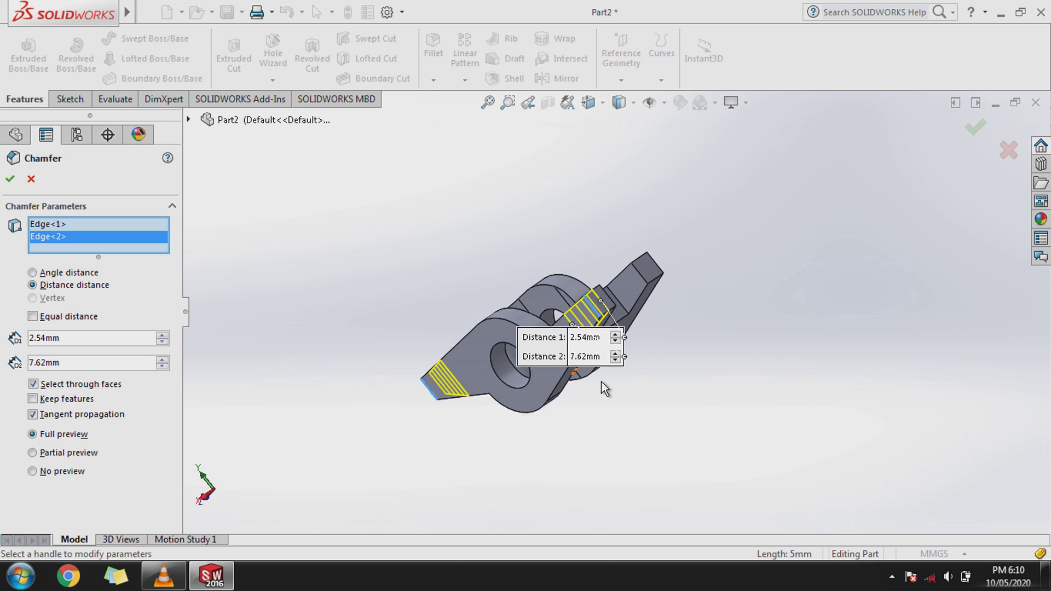
middle_click_drag(604, 388, 650, 448)
left_click(8, 179)
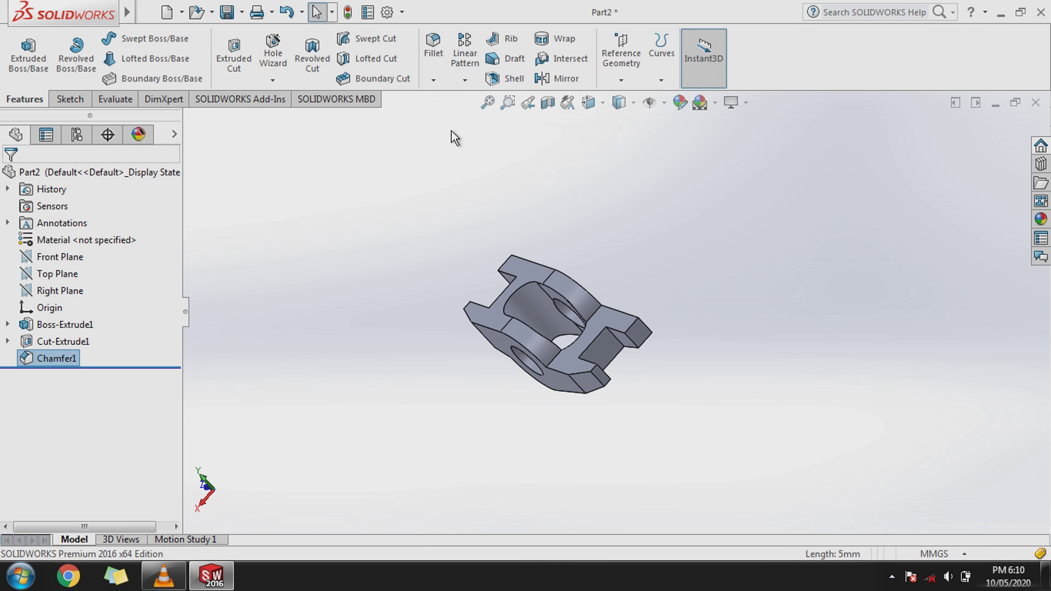
left_click(433, 80)
Set up a Distance-distance chamfer with D1 7.62 mm and D2 2.54 mm.
left_click(445, 118)
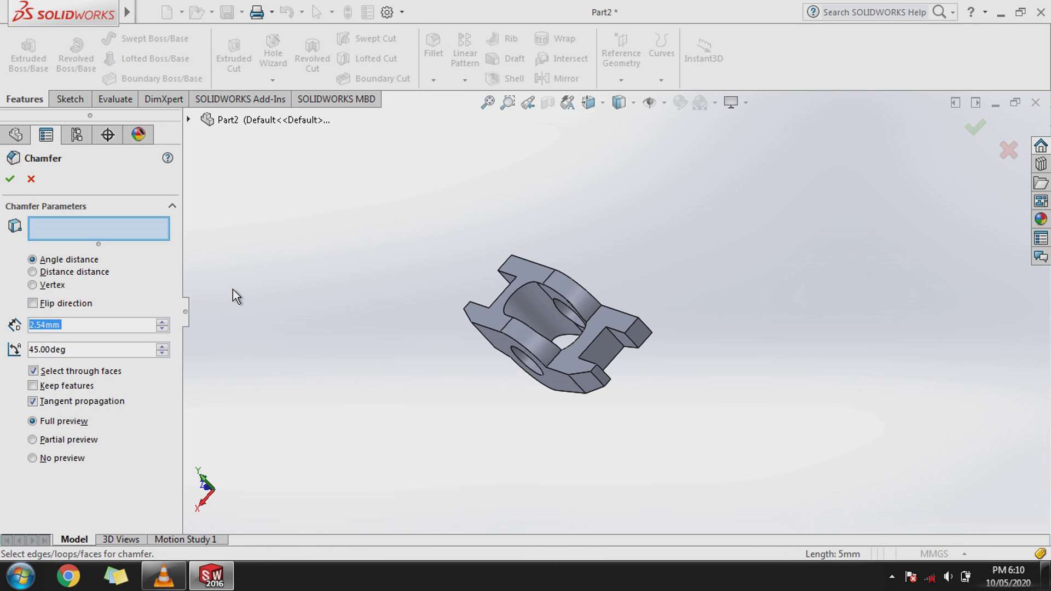
left_click(72, 272)
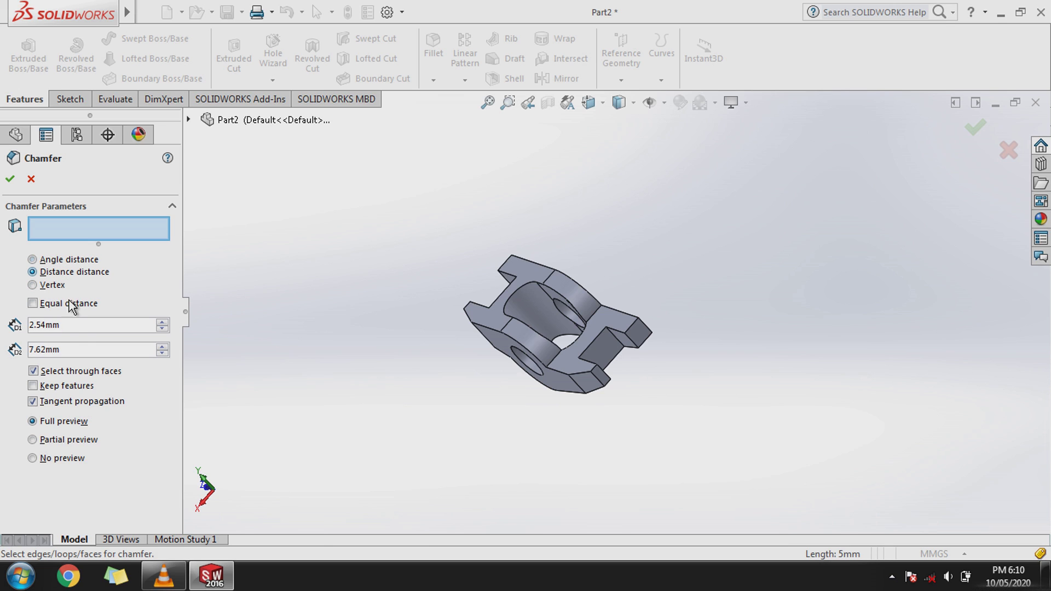
double_click(73, 329)
type("7.62")
key("Return")
left_click(80, 355)
double_click(80, 355)
type("2.54")
key("Return")
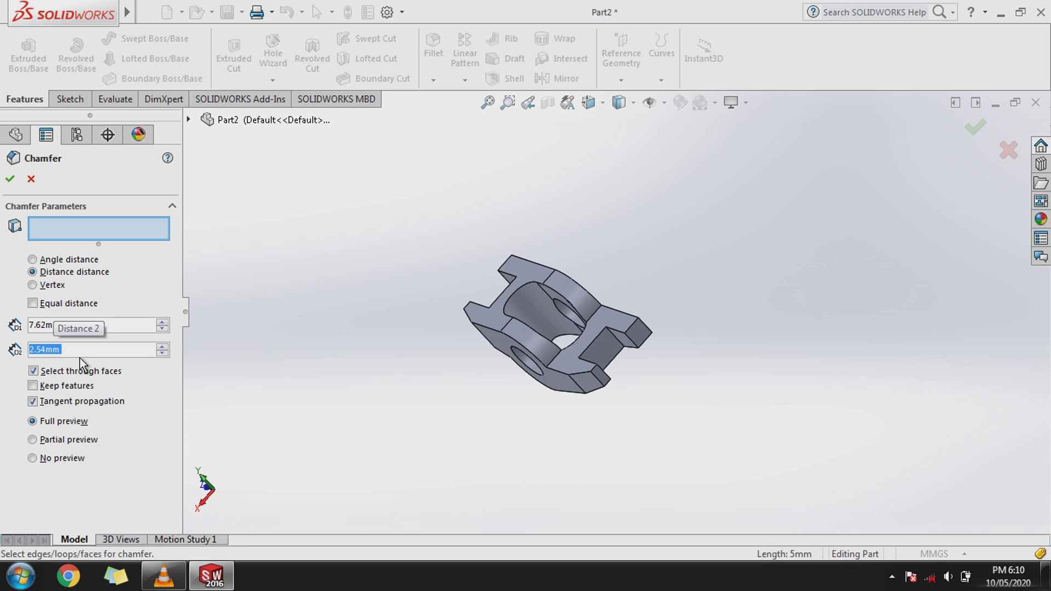
Select one edge on each end tab and confirm Chamfer2.
mouse_move(643, 407)
middle_mouse_down()
mouse_move(525, 413)
mouse_move(511, 487)
mouse_move(540, 553)
mouse_move(516, 471)
middle_mouse_up()
scroll(485, 412, "down", 5)
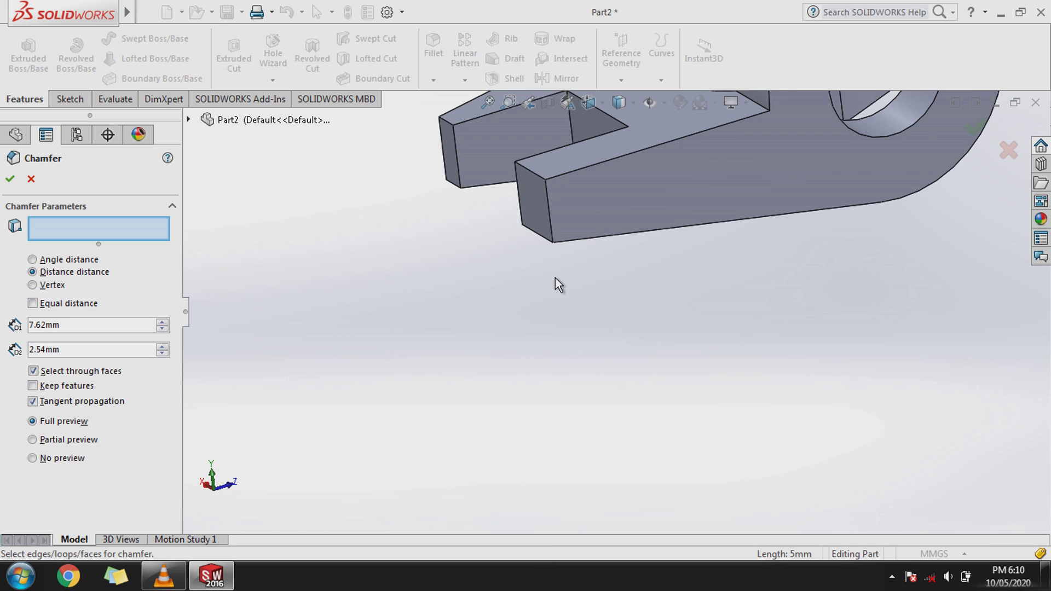
left_click(550, 236)
scroll(546, 306, "up", 6)
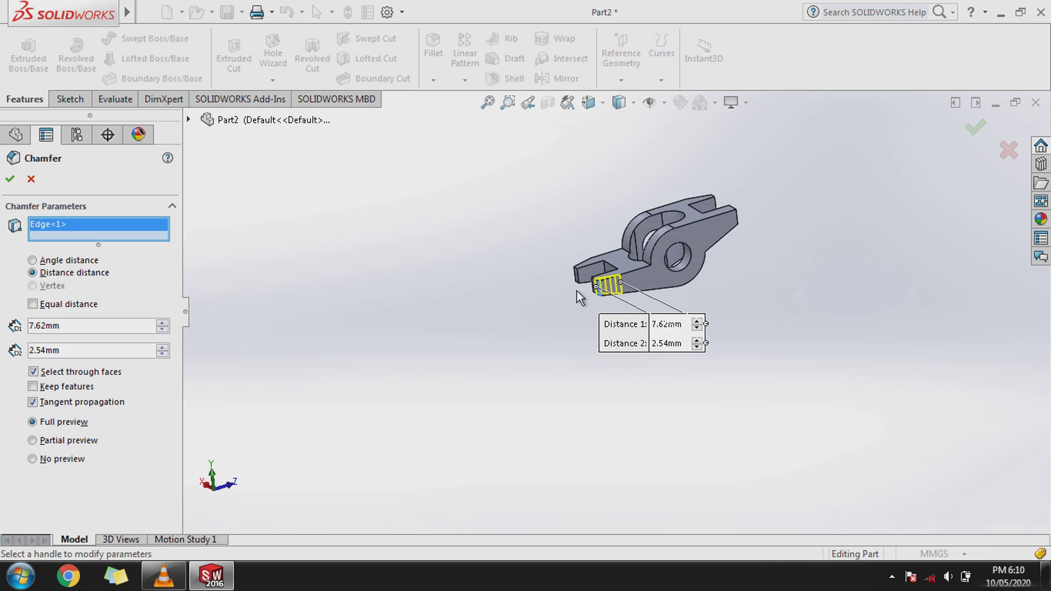
scroll(719, 235, "down", 5)
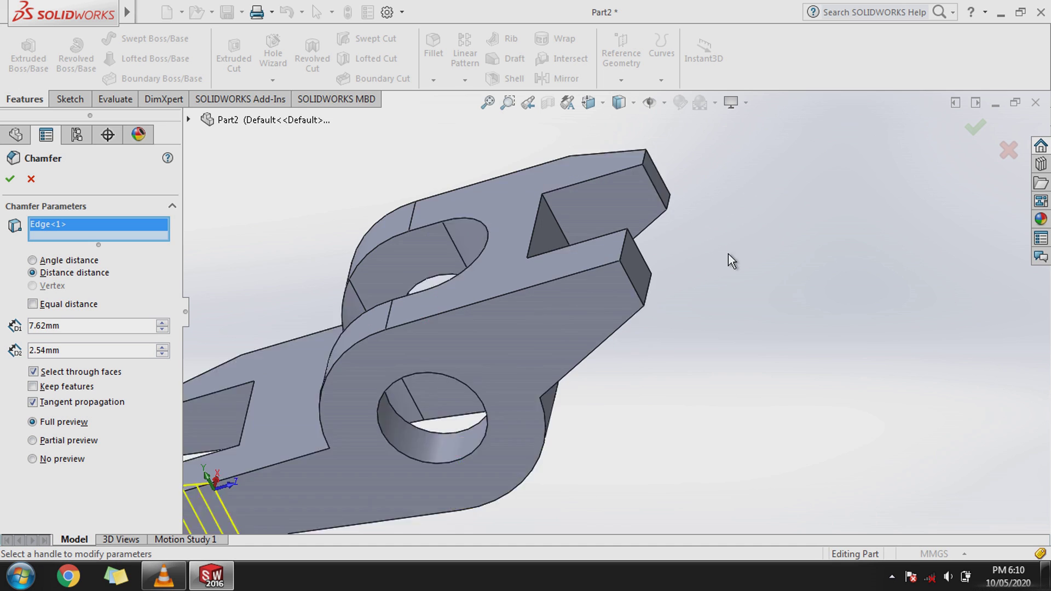
scroll(684, 268, "down", 2)
left_click(613, 304)
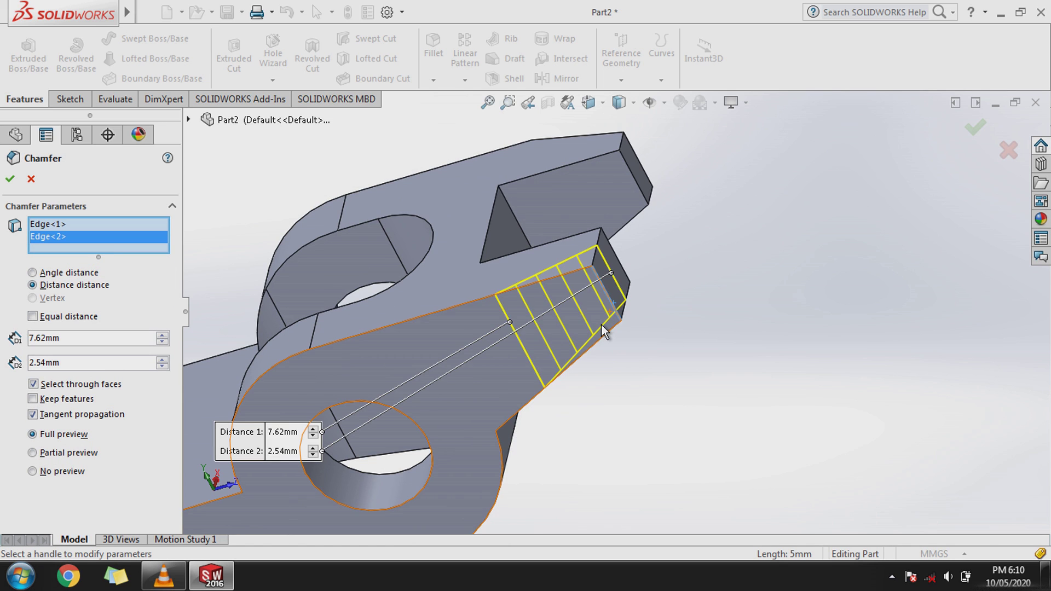
scroll(611, 308, "up", 7)
left_click(9, 179)
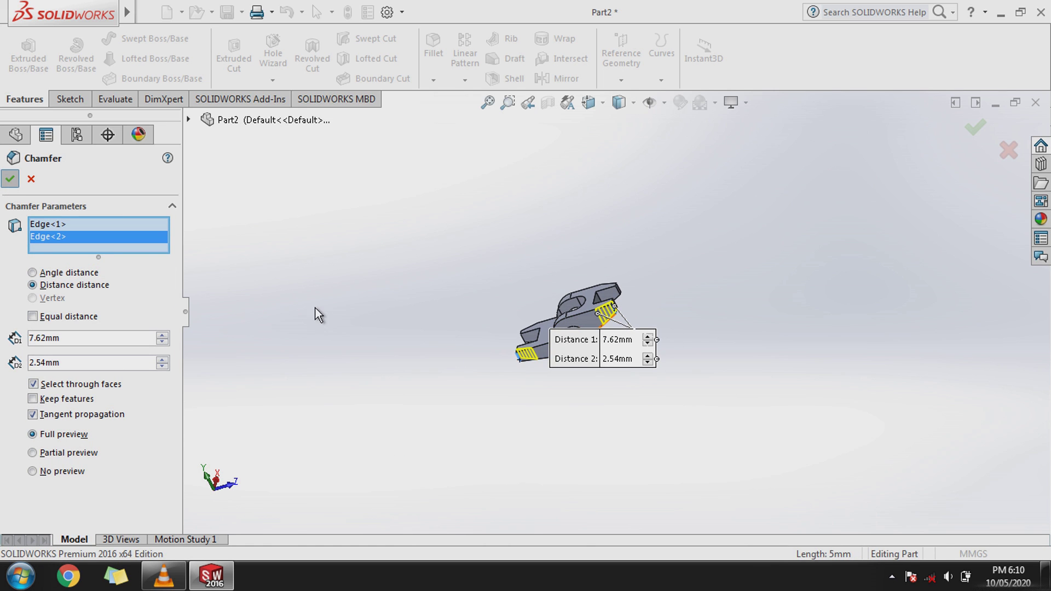
scroll(577, 323, "down", 2)
Orbit to the flat face and start a sketch on the Right Plane.
scroll(586, 339, "down", 3)
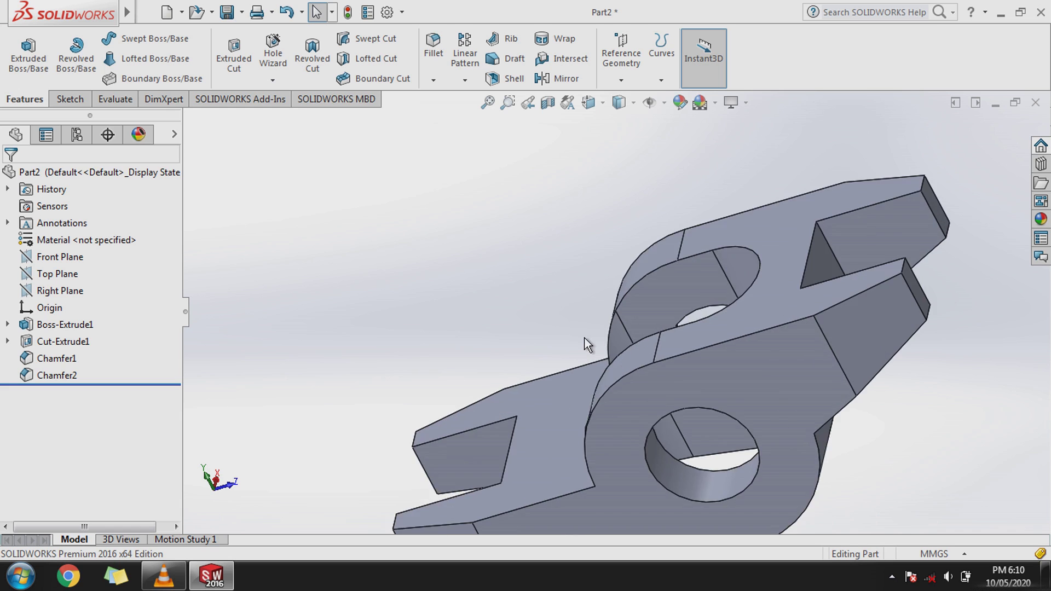
scroll(593, 358, "up", 4)
mouse_move(593, 358)
middle_mouse_down()
mouse_move(663, 491)
mouse_move(652, 464)
mouse_move(460, 382)
middle_mouse_up()
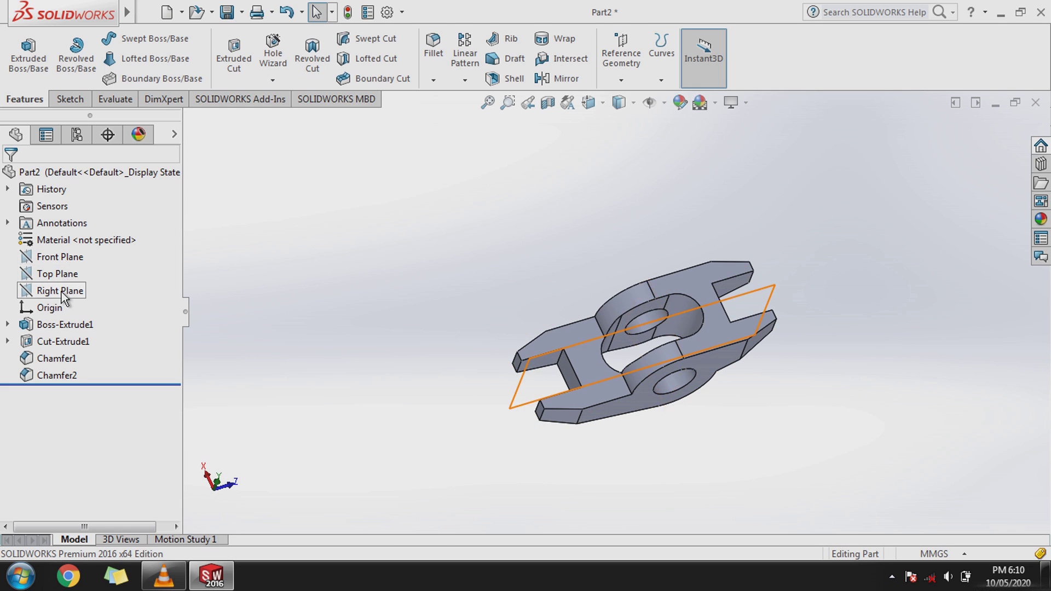
left_click(61, 290)
left_click(73, 270)
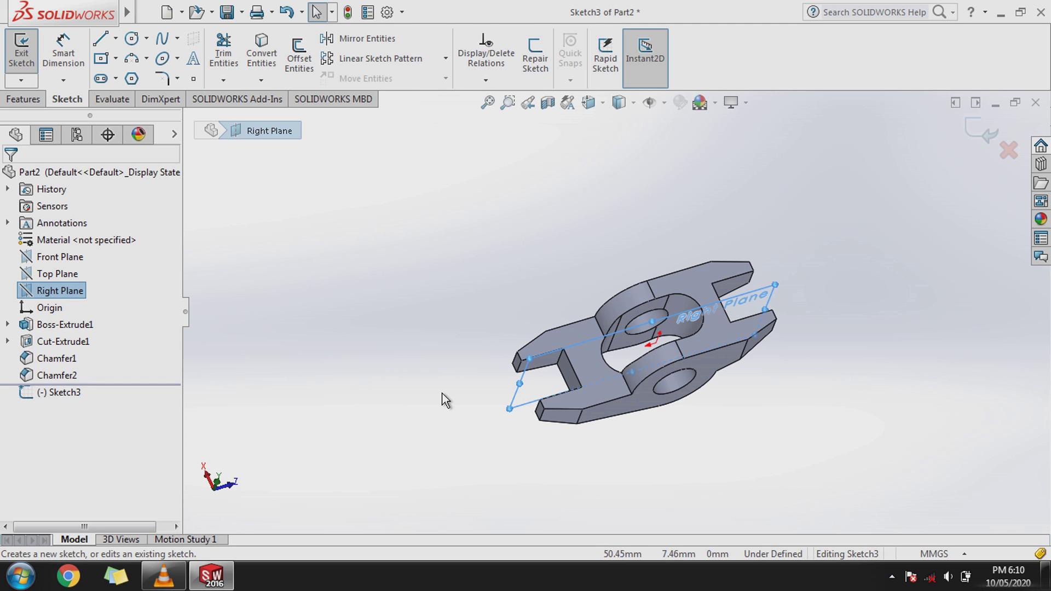
Draw a small pin-hole circle in each end tab.
left_click(132, 40)
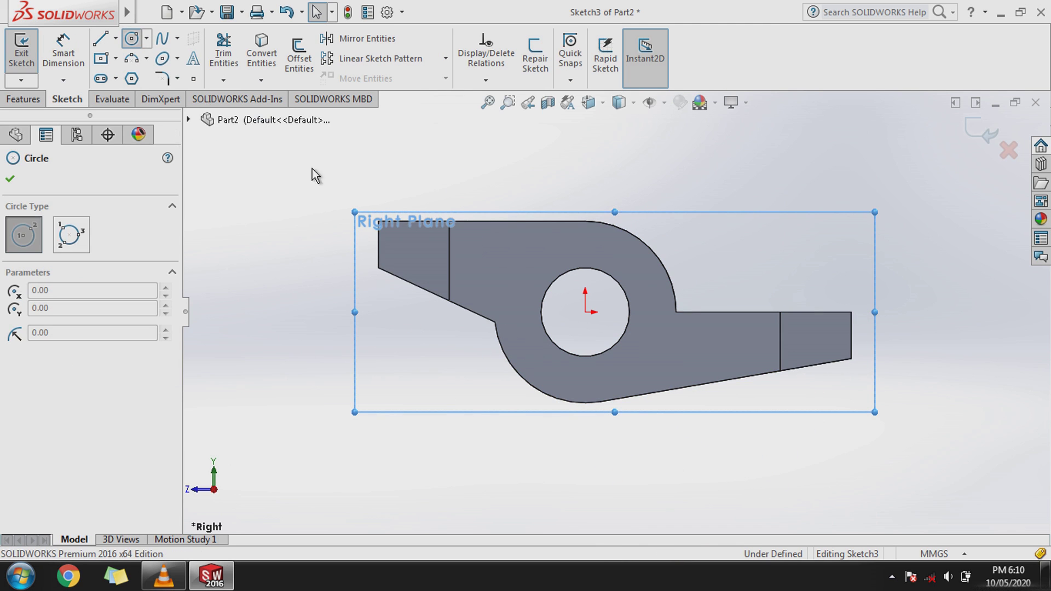
left_click(413, 249)
left_click(419, 265)
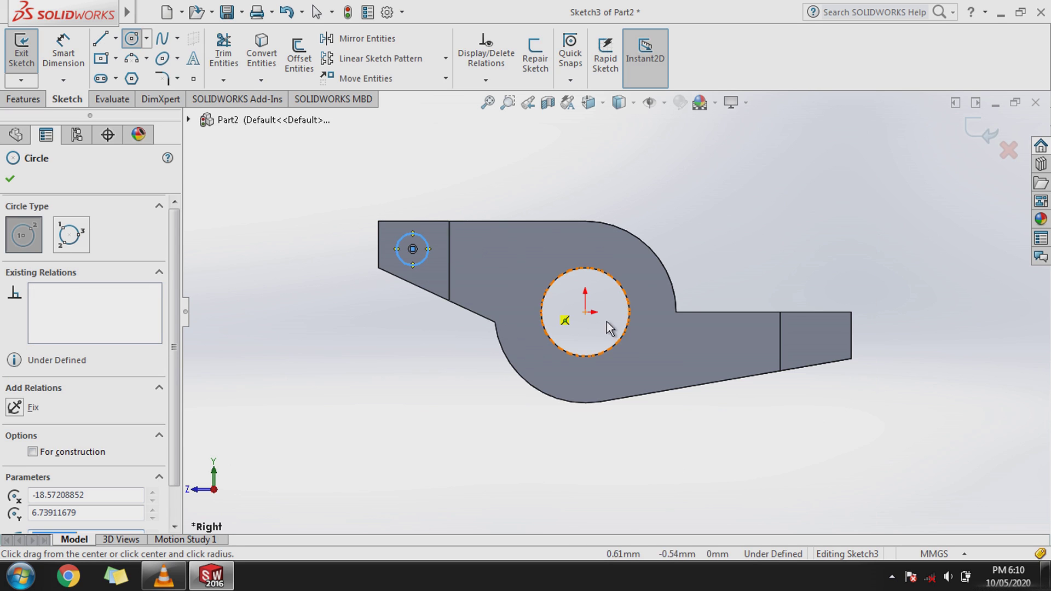
left_click(816, 341)
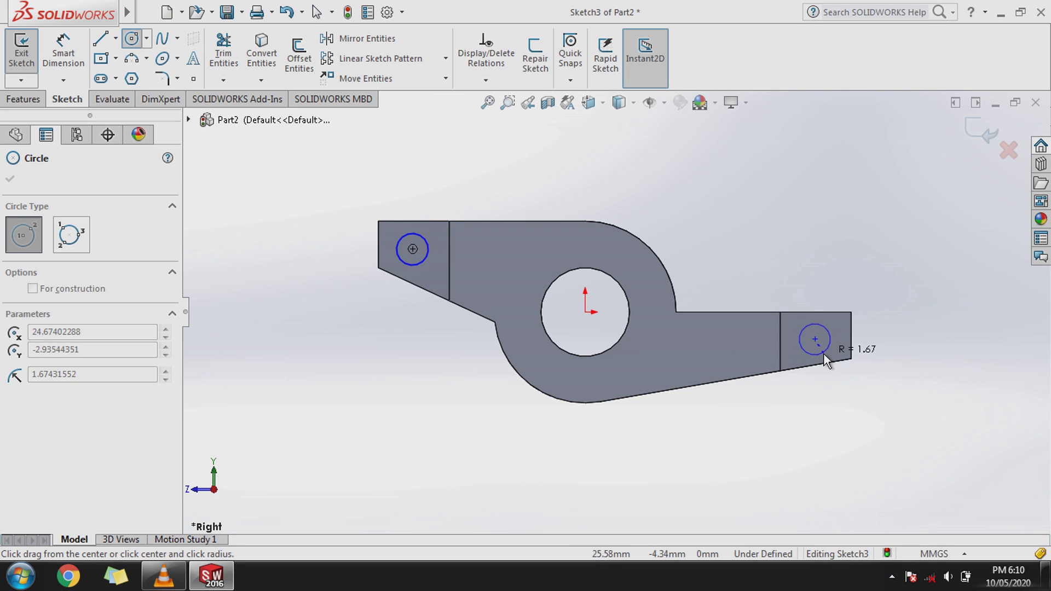
right_click(823, 353)
left_click(863, 365)
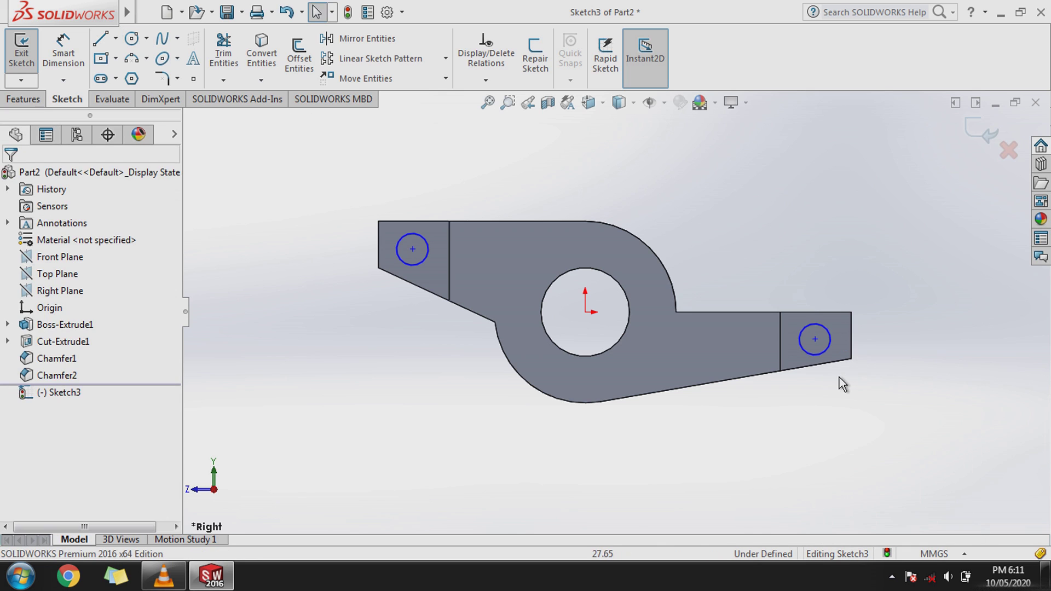
Add an Equal relation between the two pin-hole circles.
left_click(822, 355)
left_click(421, 261, "ctrl")
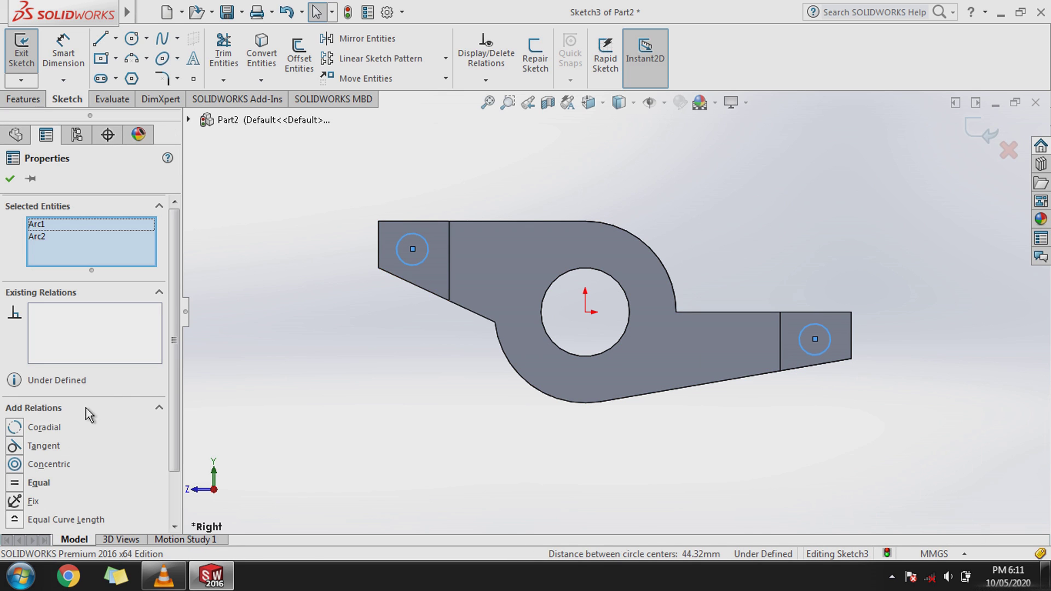
left_click(16, 485)
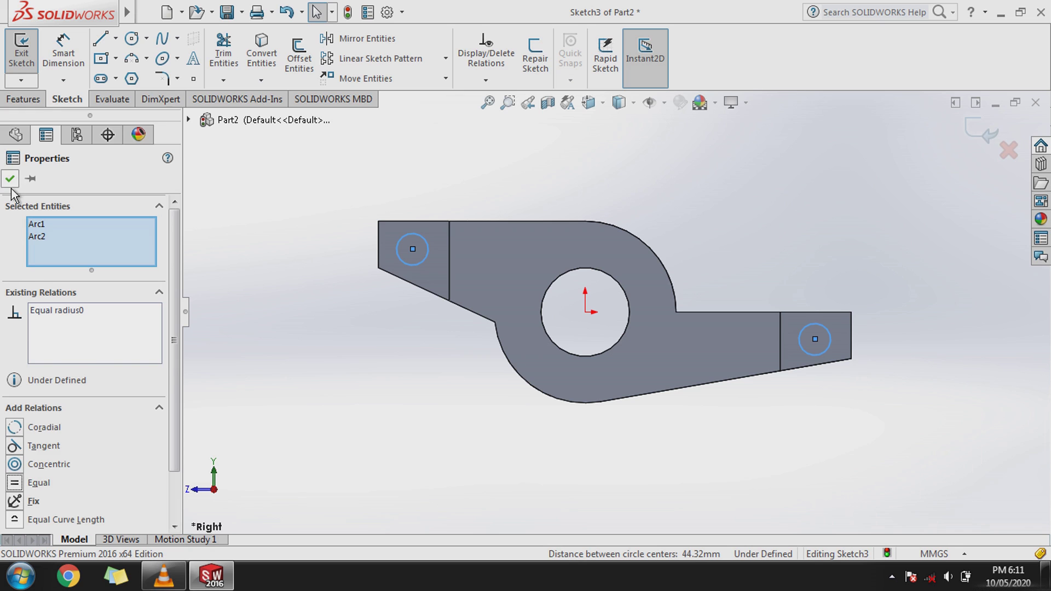
left_click(11, 184)
Dimension the left pin-hole circle to a 3.18 mm diameter.
left_click(63, 52)
left_click(410, 267)
left_click(312, 297)
type("3.18")
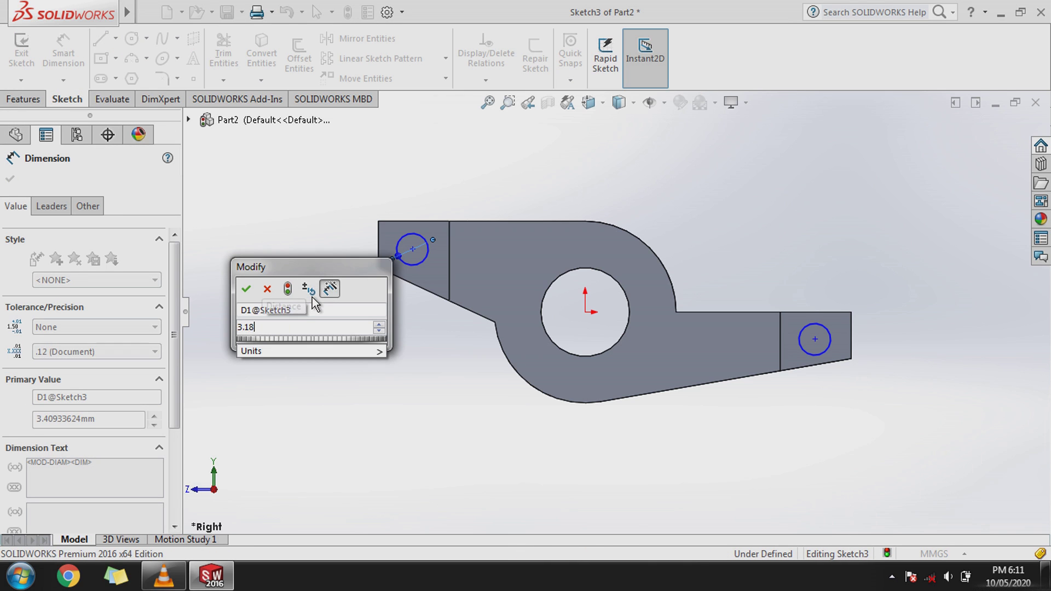
key("Return")
Place the left circle's centre 2.54 mm from the tab's top edge and 2.54 mm from its left end edge.
scroll(419, 250, "down", 2)
scroll(444, 258, "down", 3)
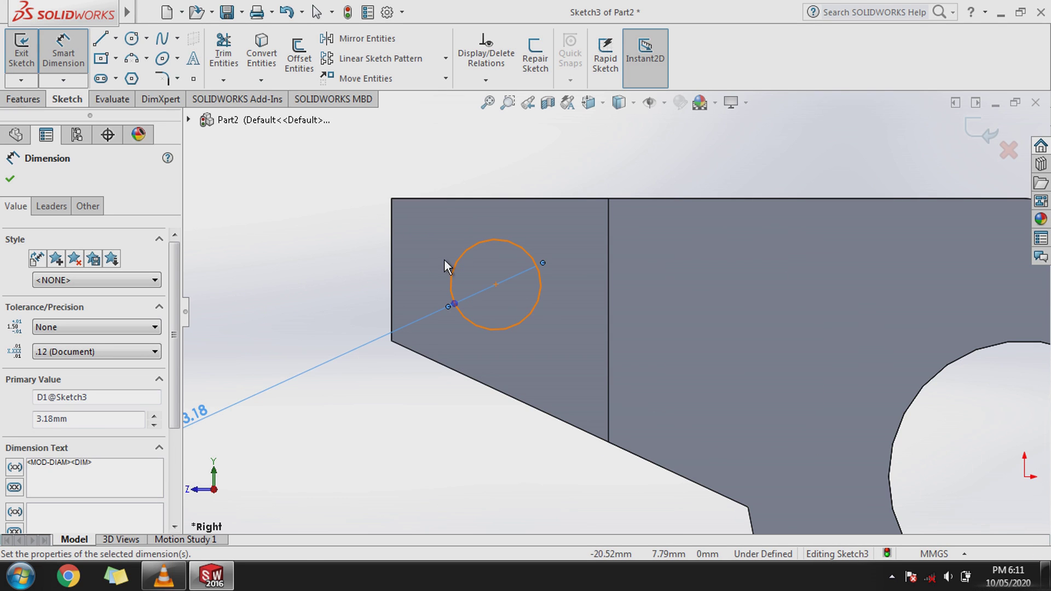
left_click(495, 285)
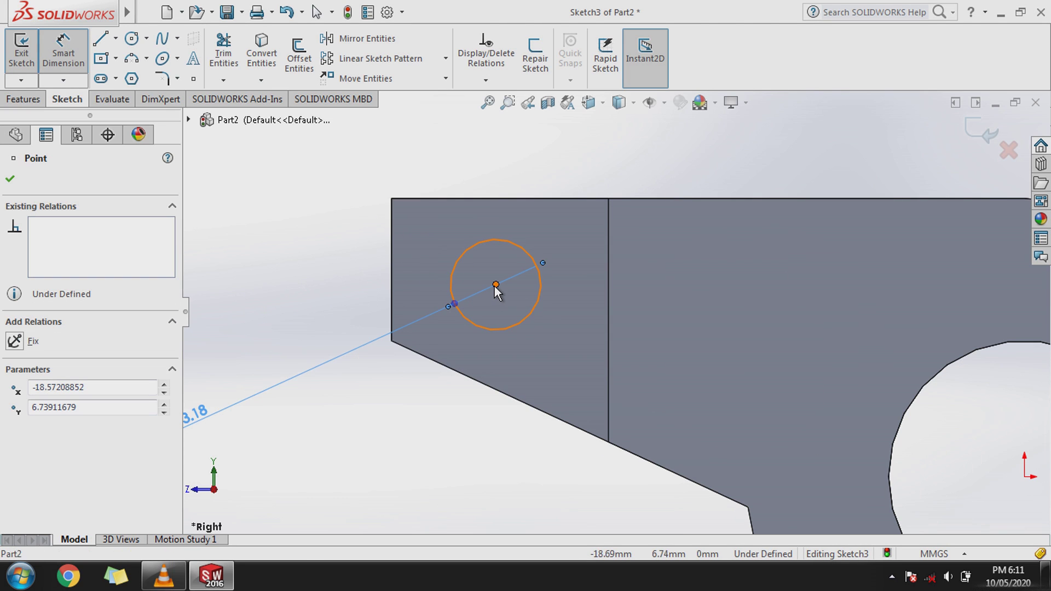
left_click(510, 198)
left_click(348, 256)
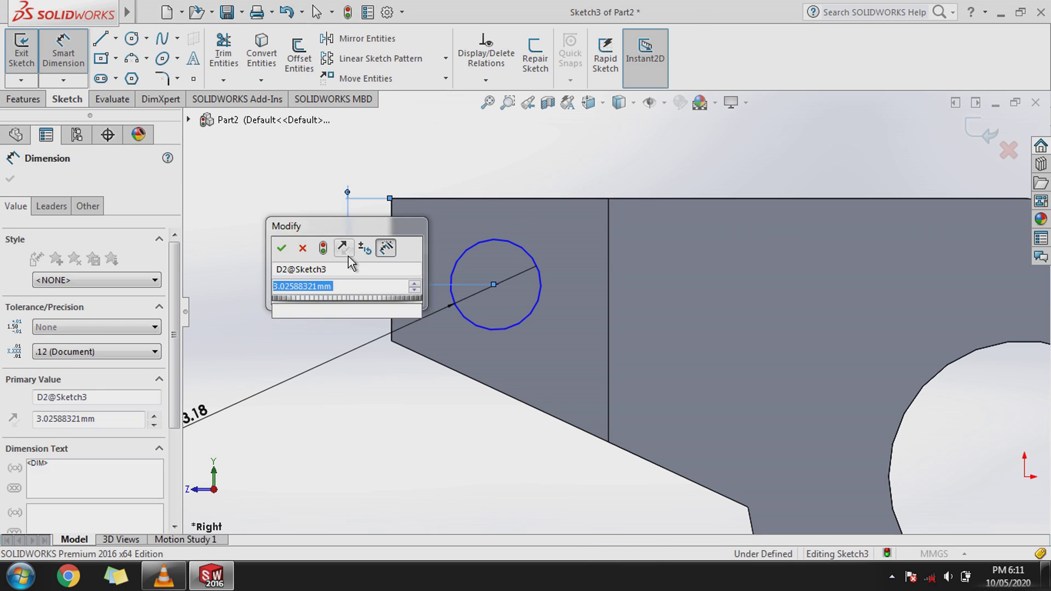
type("2.54")
key("Return")
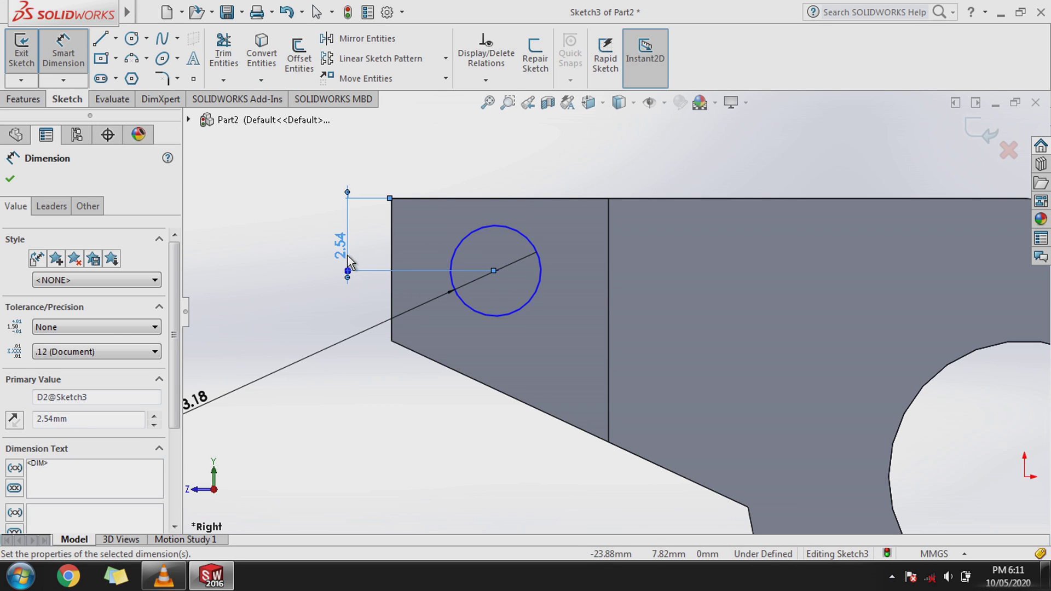
left_click(390, 287)
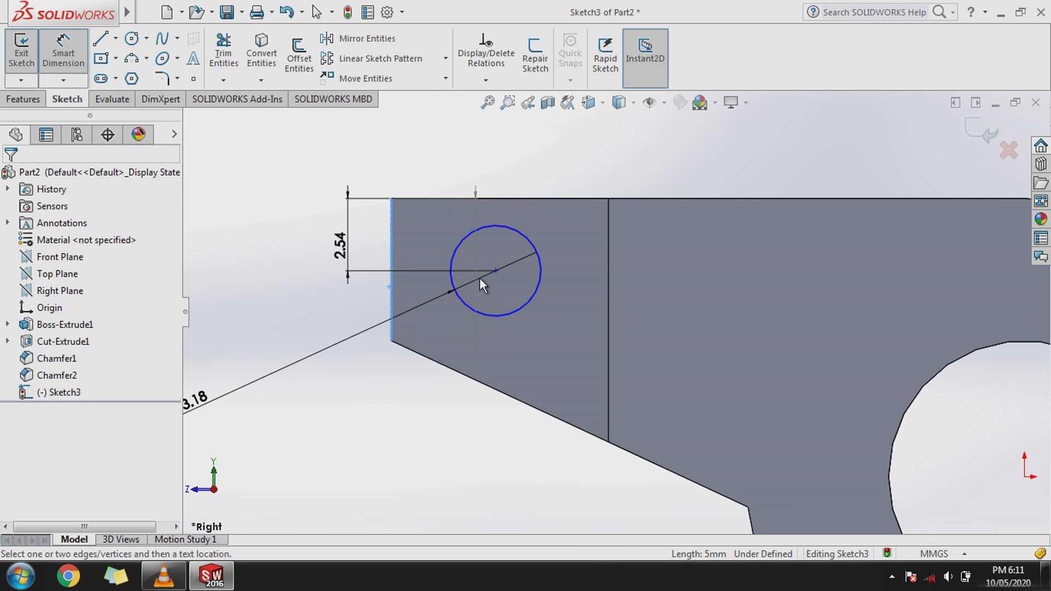
left_click(498, 270)
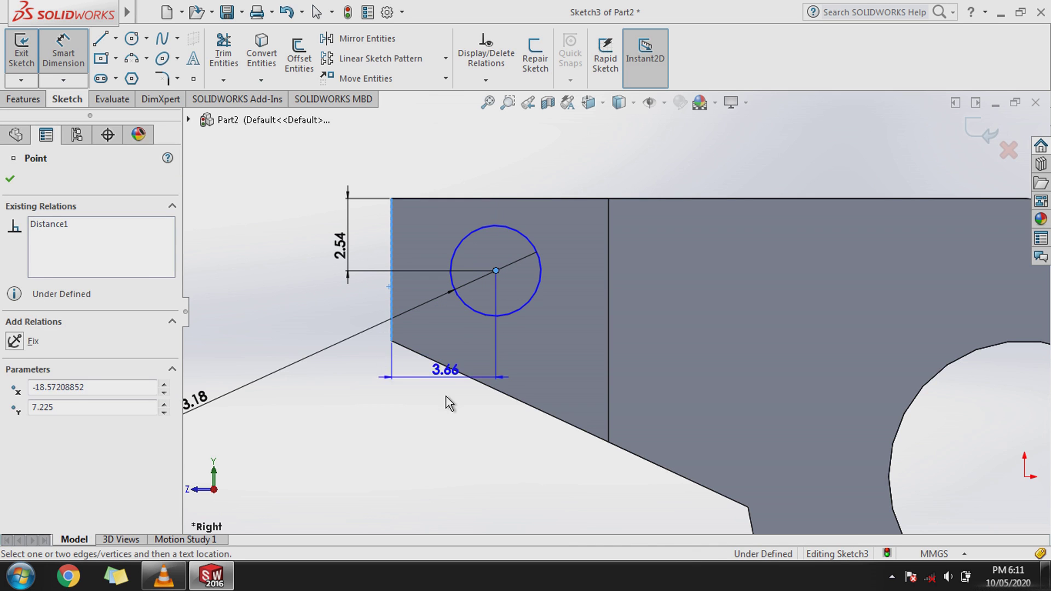
left_click(444, 418)
type("2.54")
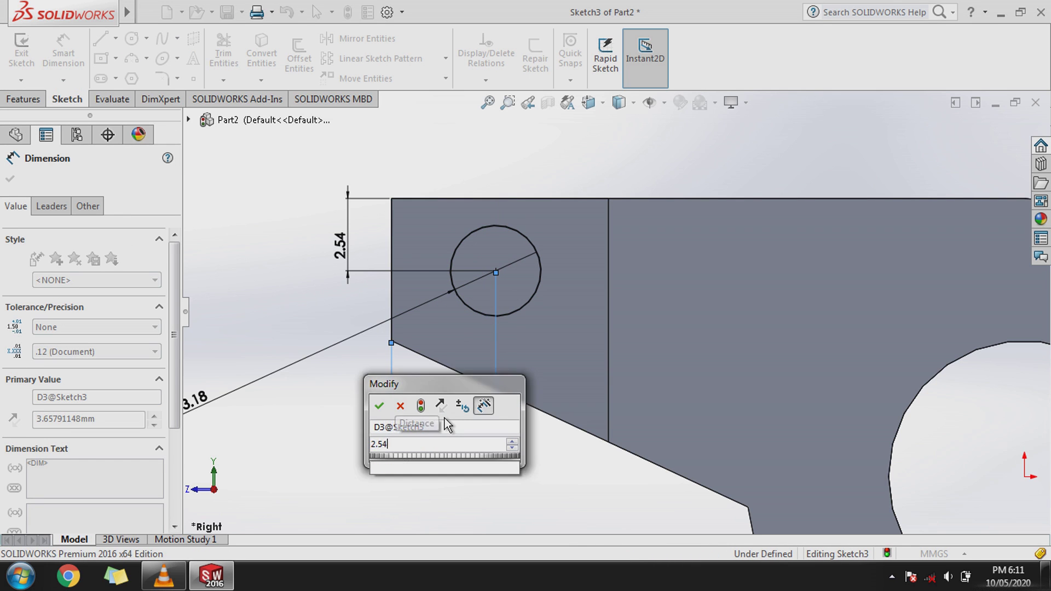
key("Return")
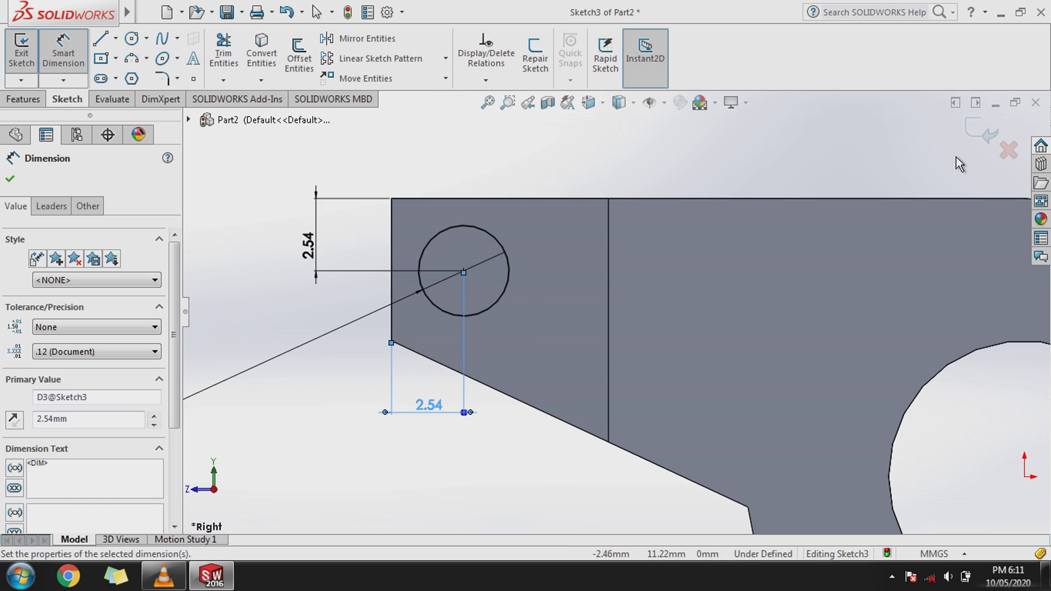
Dimension the right circle's centre 2.54 mm below the right tab's top edge.
scroll(718, 312, "up", 3)
scroll(875, 353, "up", 2)
scroll(796, 347, "down", 3)
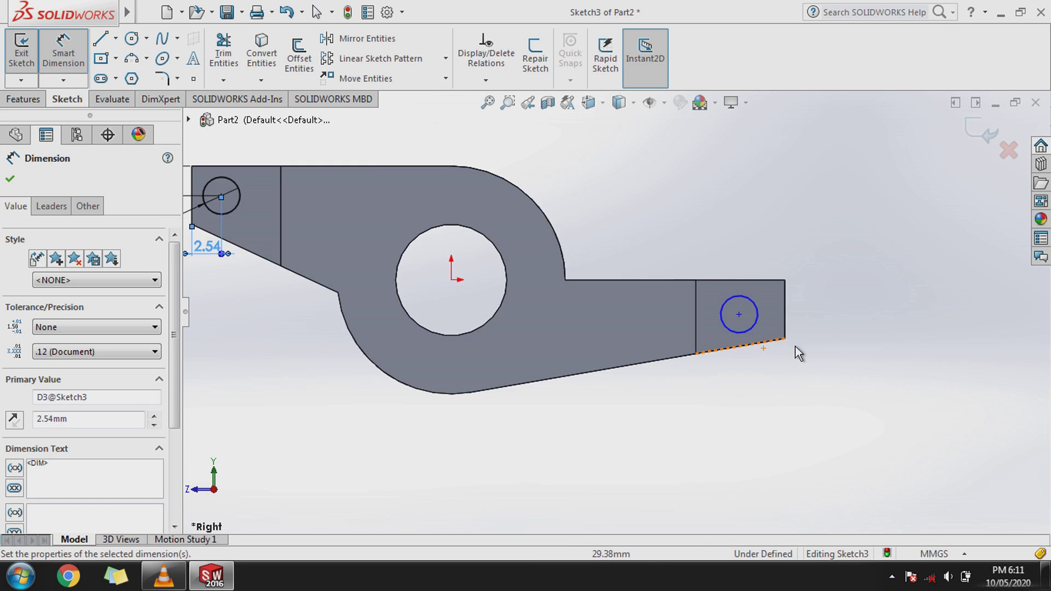
scroll(737, 327, "down", 2)
scroll(737, 328, "down", 2)
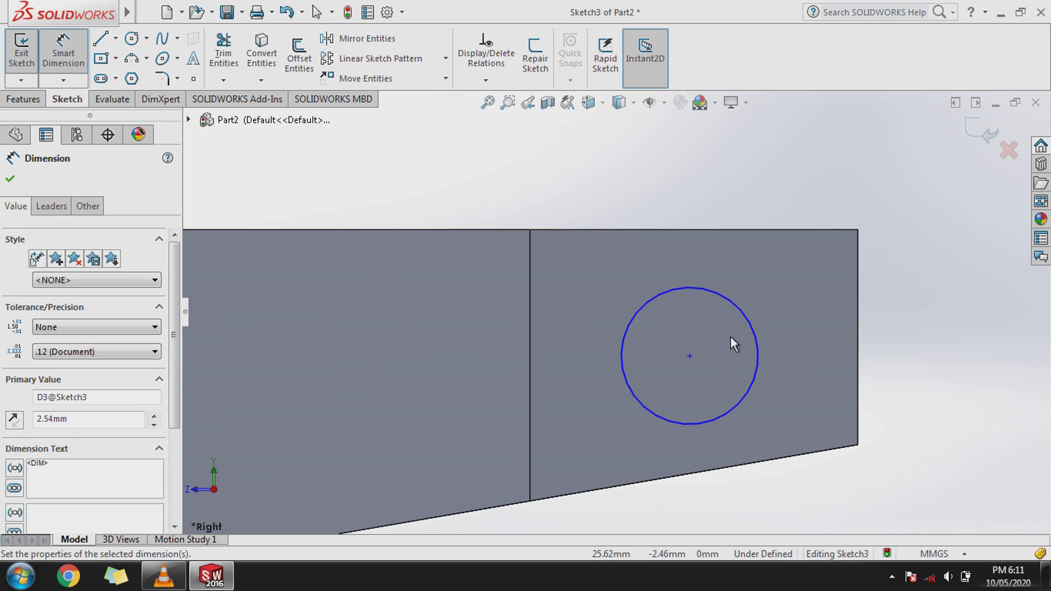
left_click(690, 356)
left_click(674, 230)
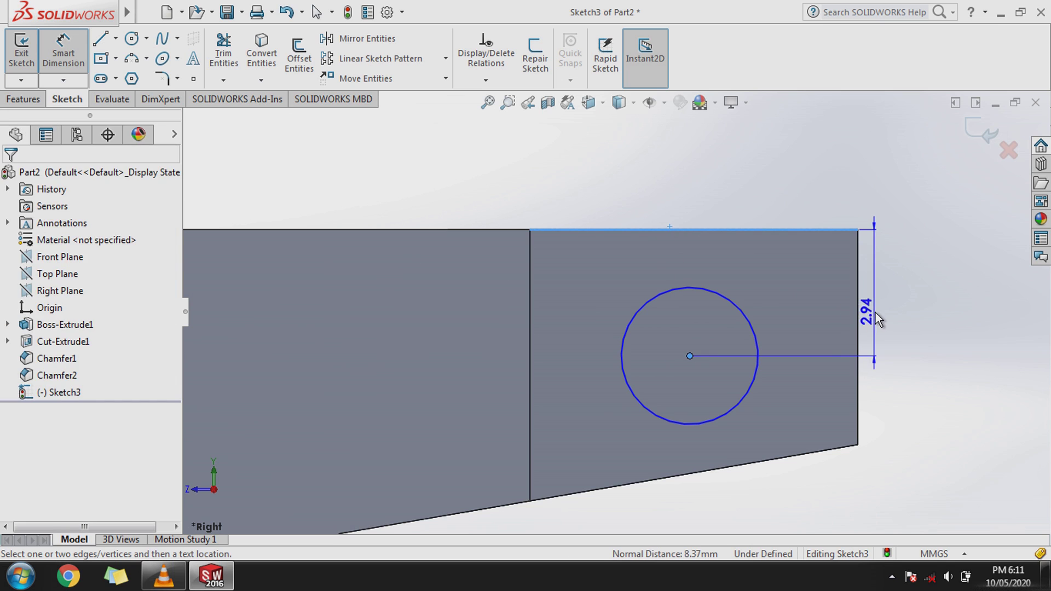
left_click(876, 314)
type("2.54")
key("Return")
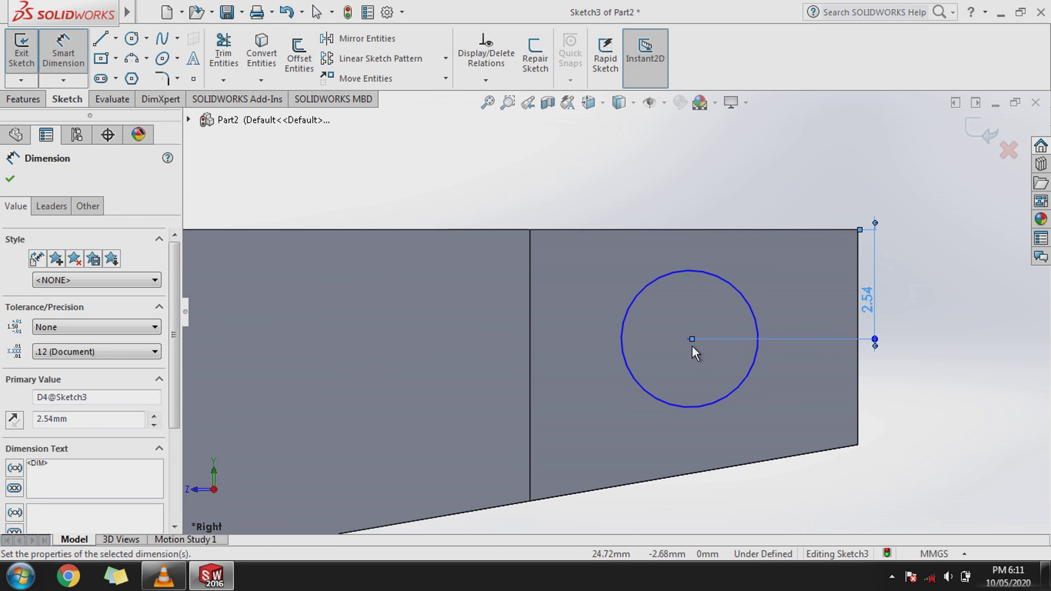
left_click(952, 363)
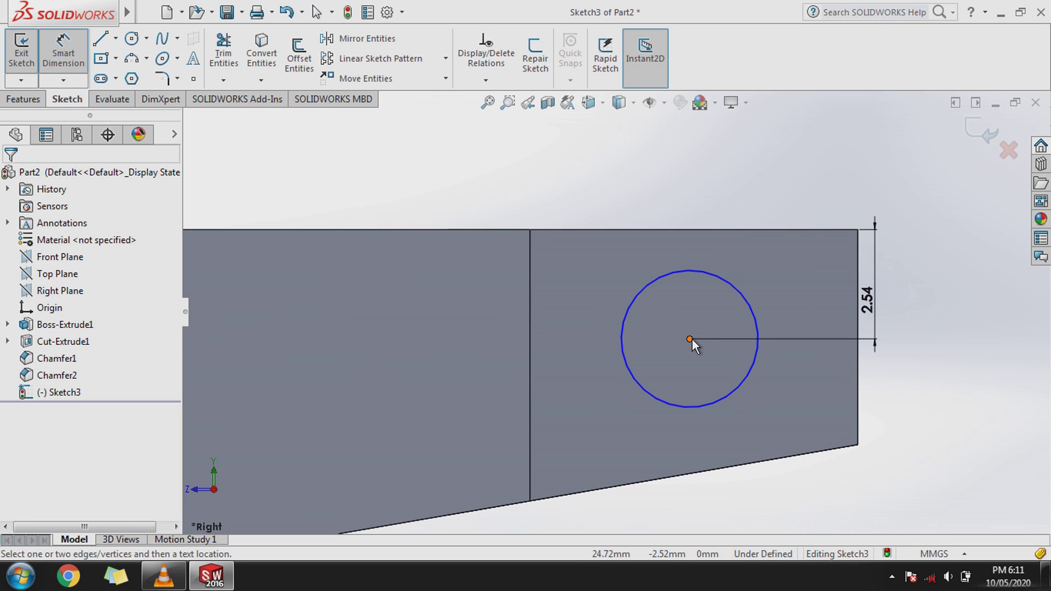
Dimension the right circle's centre 2.54 mm from the right tab's end edge.
left_click(690, 340)
left_click(858, 376)
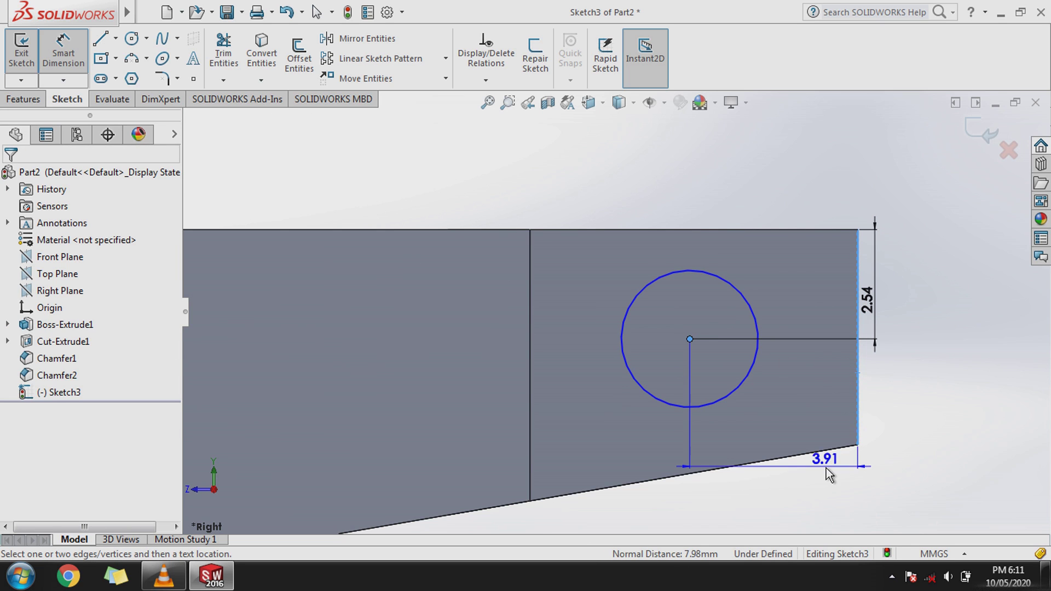
left_click(824, 469)
type("2.54")
key("Return")
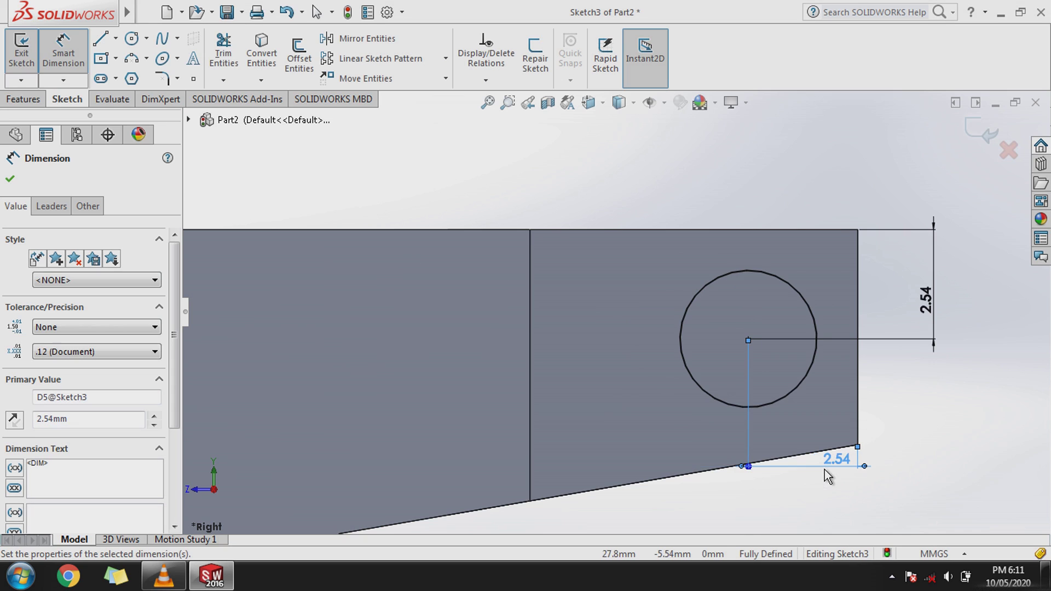
scroll(589, 265, "up", 3)
scroll(590, 264, "up", 2)
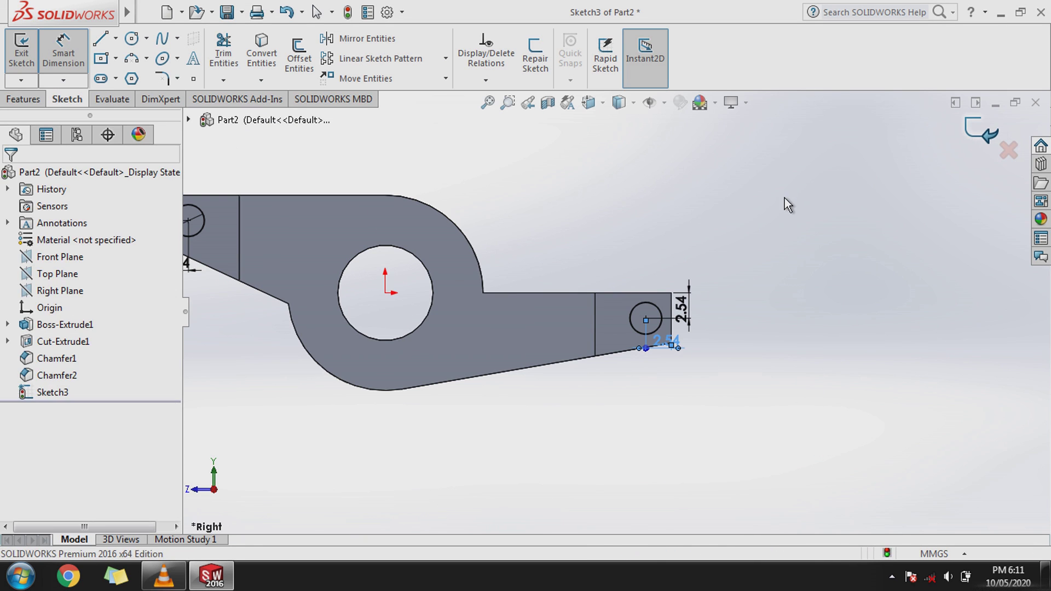
Extrude-cut both pin-hole circles Through All in both directions.
left_click(234, 60)
left_click(49, 274)
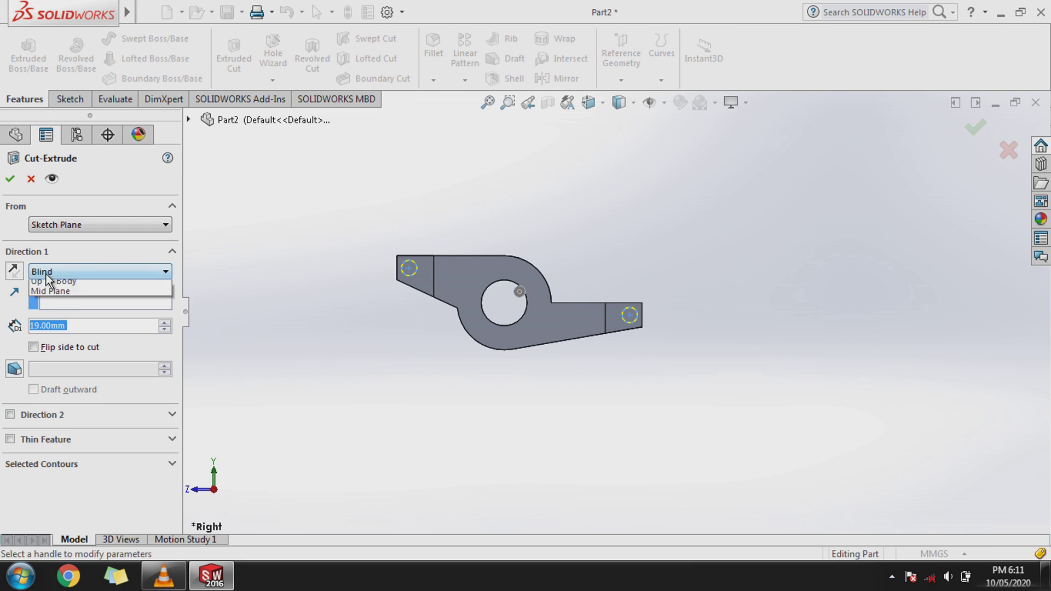
left_click(52, 303)
mouse_move(298, 268)
middle_mouse_down()
mouse_move(371, 363)
mouse_move(181, 320)
middle_mouse_up()
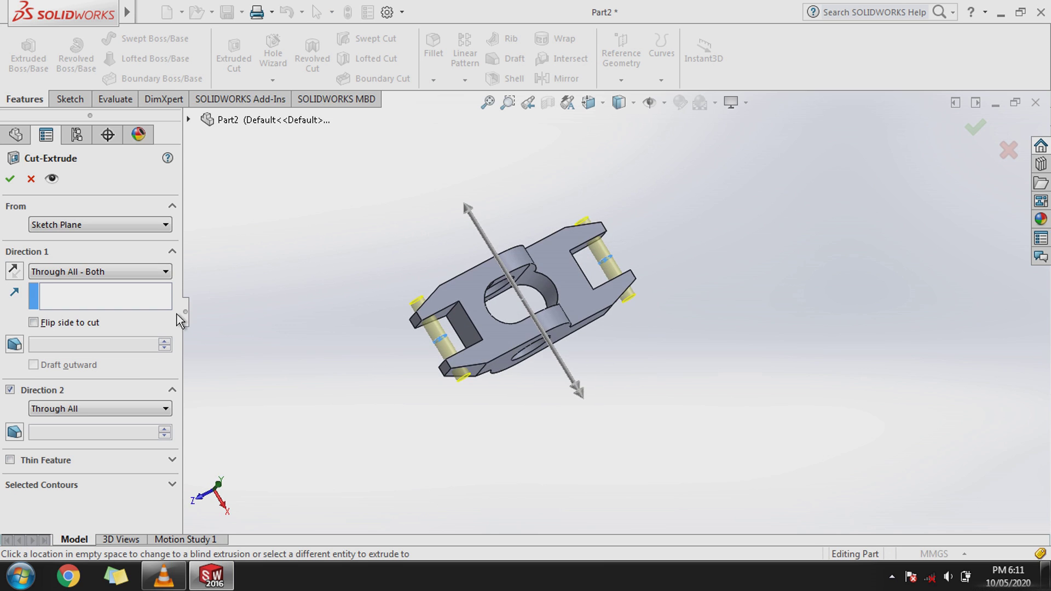
left_click(10, 179)
left_click(370, 295)
mouse_move(370, 294)
middle_mouse_down()
mouse_move(517, 379)
mouse_move(474, 246)
mouse_move(543, 213)
mouse_move(451, 252)
mouse_move(412, 384)
mouse_move(196, 367)
middle_mouse_up()
Open the material editor from the part's Material entry.
left_click(46, 244)
right_click(45, 244)
left_click(107, 248)
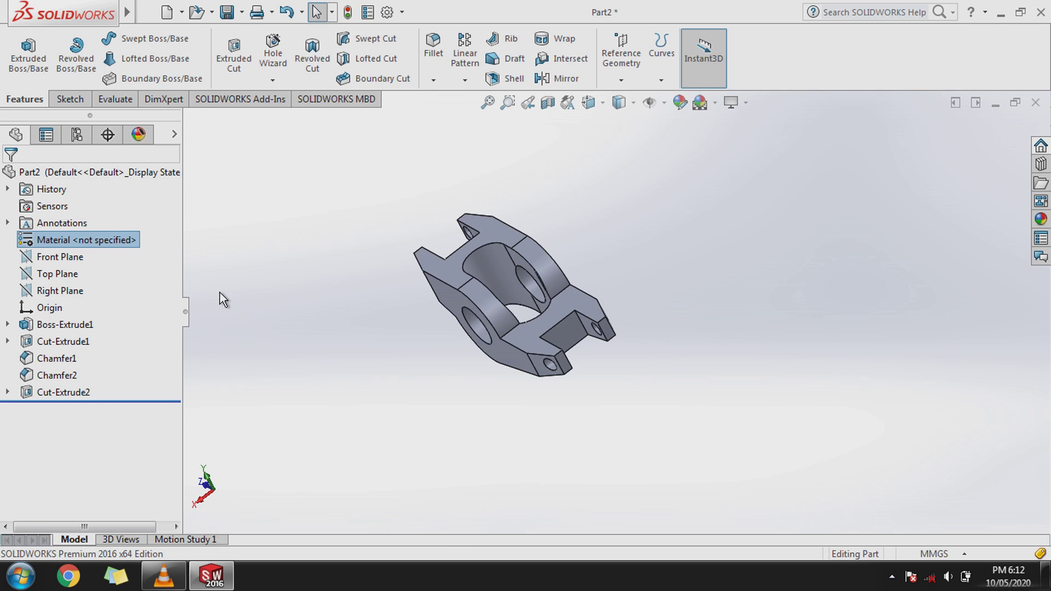
Apply AISI 1010 Steel, hot rolled bar to the part and close the Material dialog.
left_click(387, 171)
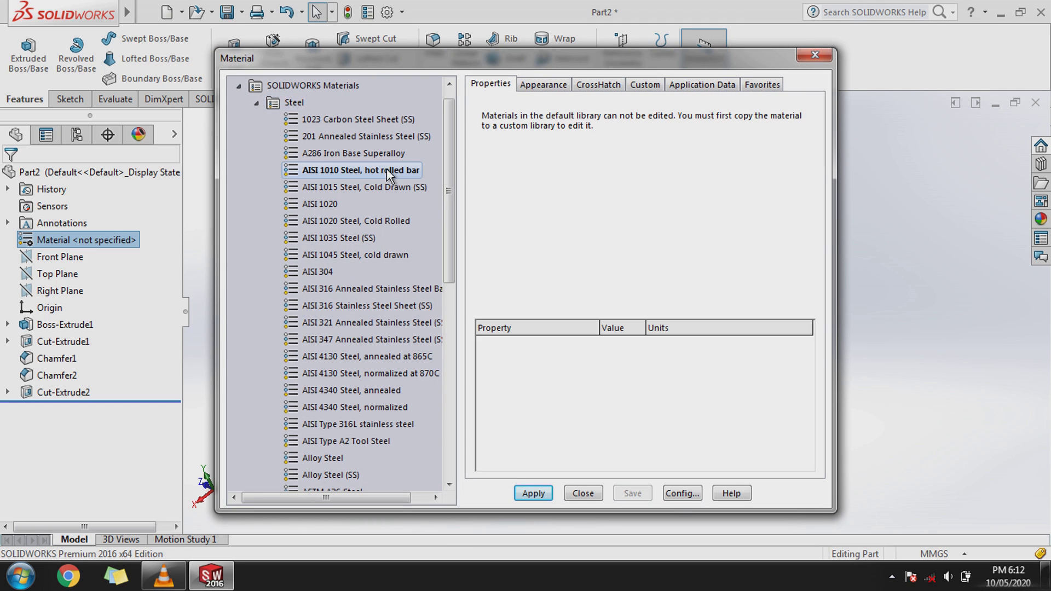
left_click(534, 493)
left_click(582, 493)
Orbit and zoom the steel bracket upright to inspect its top.
mouse_move(581, 493)
middle_mouse_down()
mouse_move(600, 416)
mouse_move(608, 559)
mouse_move(500, 497)
mouse_move(577, 435)
middle_mouse_up()
scroll(521, 335, "down", 5)
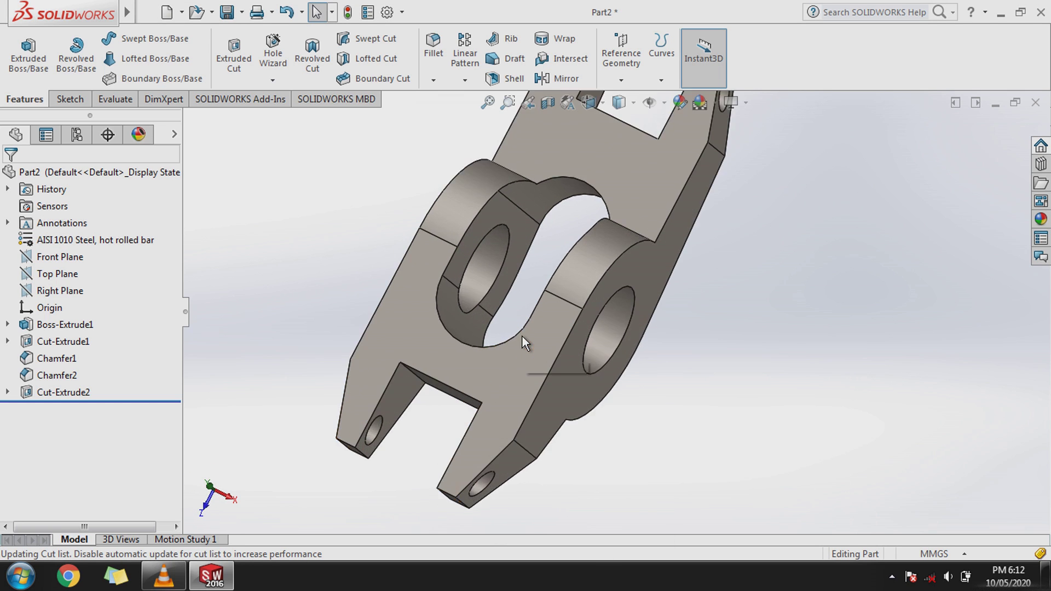
scroll(522, 337, "down", 2)
scroll(522, 337, "up", 8)
mouse_move(564, 277)
middle_mouse_down()
mouse_move(632, 365)
mouse_move(738, 465)
mouse_move(826, 479)
mouse_move(893, 439)
mouse_move(802, 256)
mouse_move(726, 257)
mouse_move(749, 490)
middle_mouse_up()
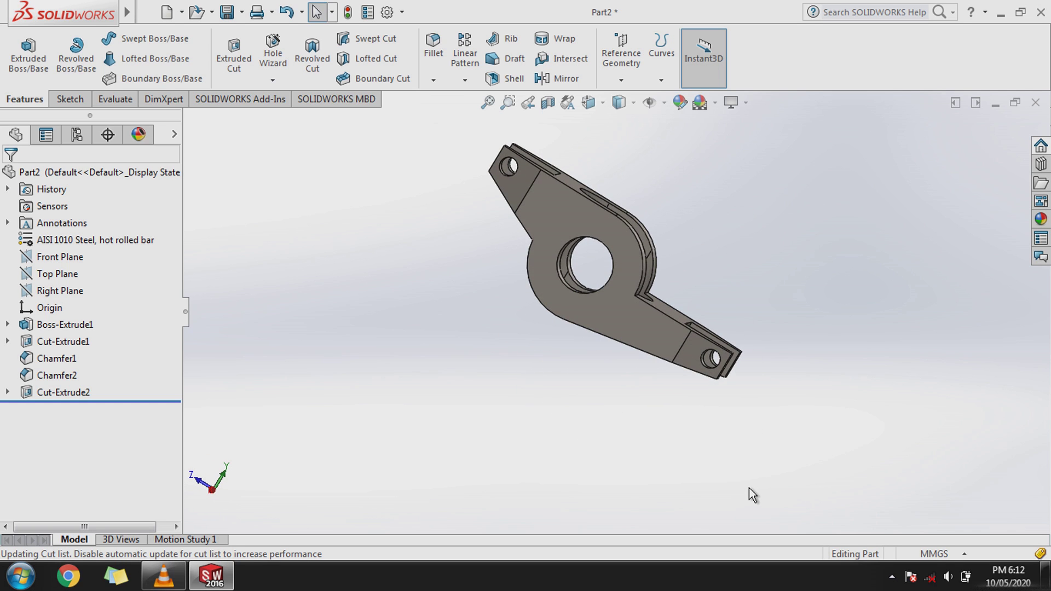
scroll(749, 487, "up", 3)
scroll(691, 382, "down", 3)
middle_click_drag(609, 308, 625, 514)
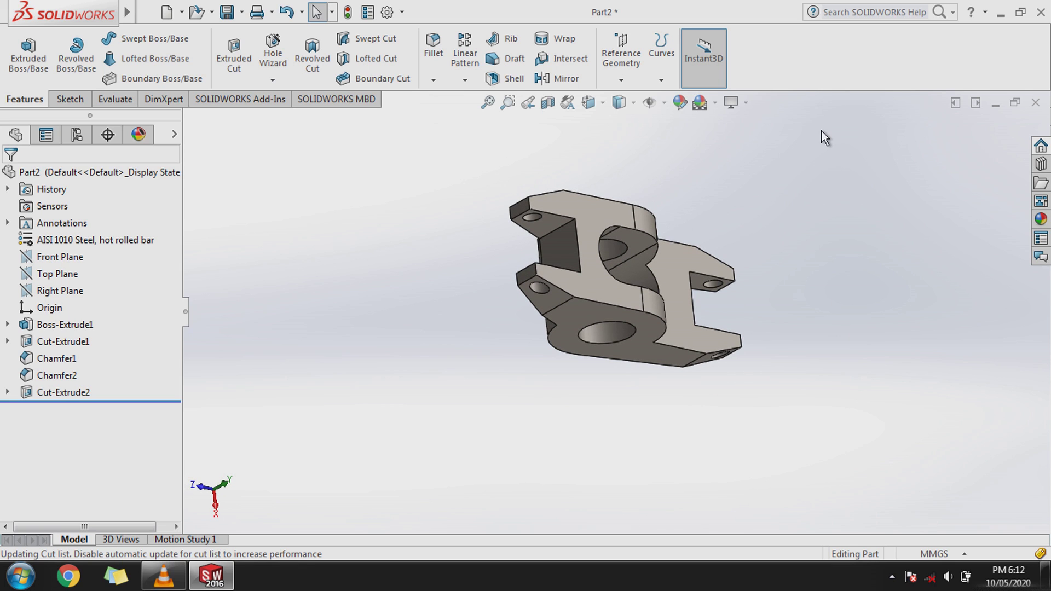